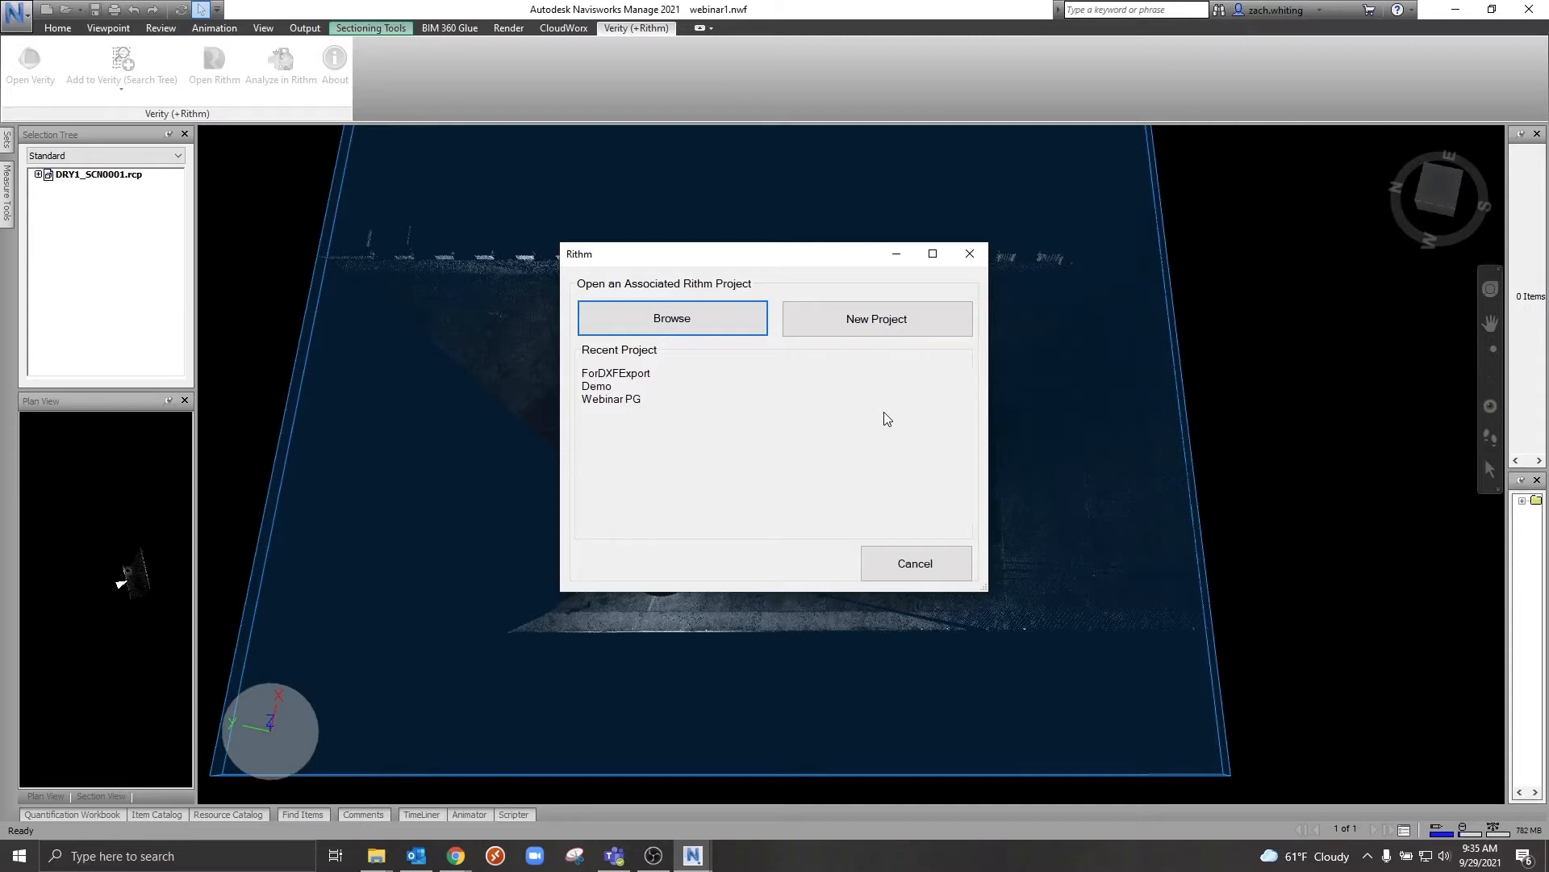
- Start a new Rithm project and name it webinar1
click(868, 329)
click(697, 415)
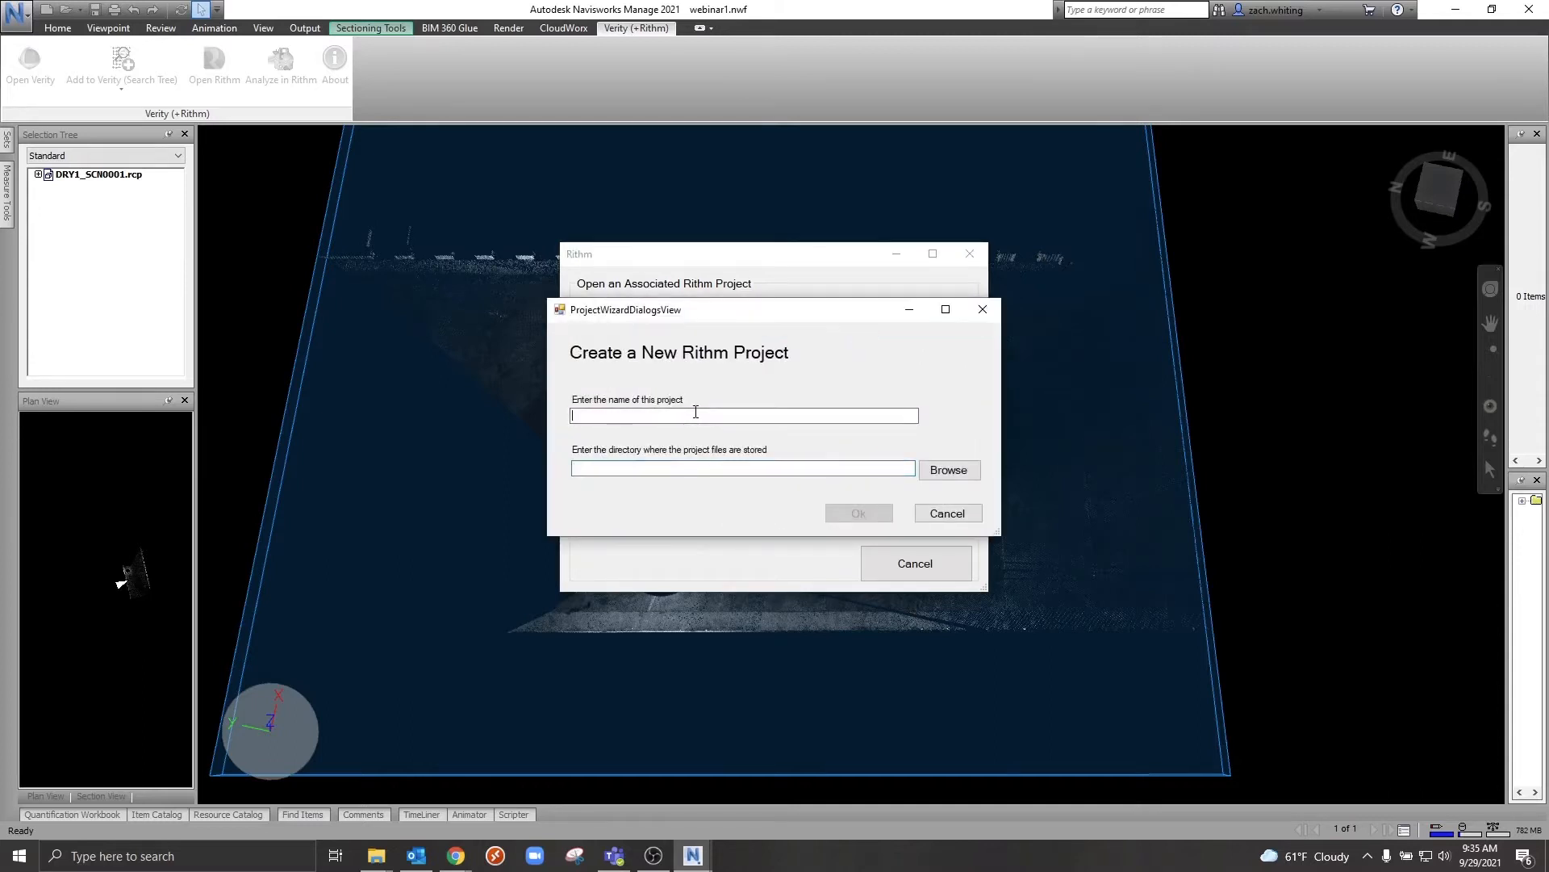
text(webinar1)
- Set the webinar folder inside Project Data on the C: drive as the project directory and create the project
click(949, 470)
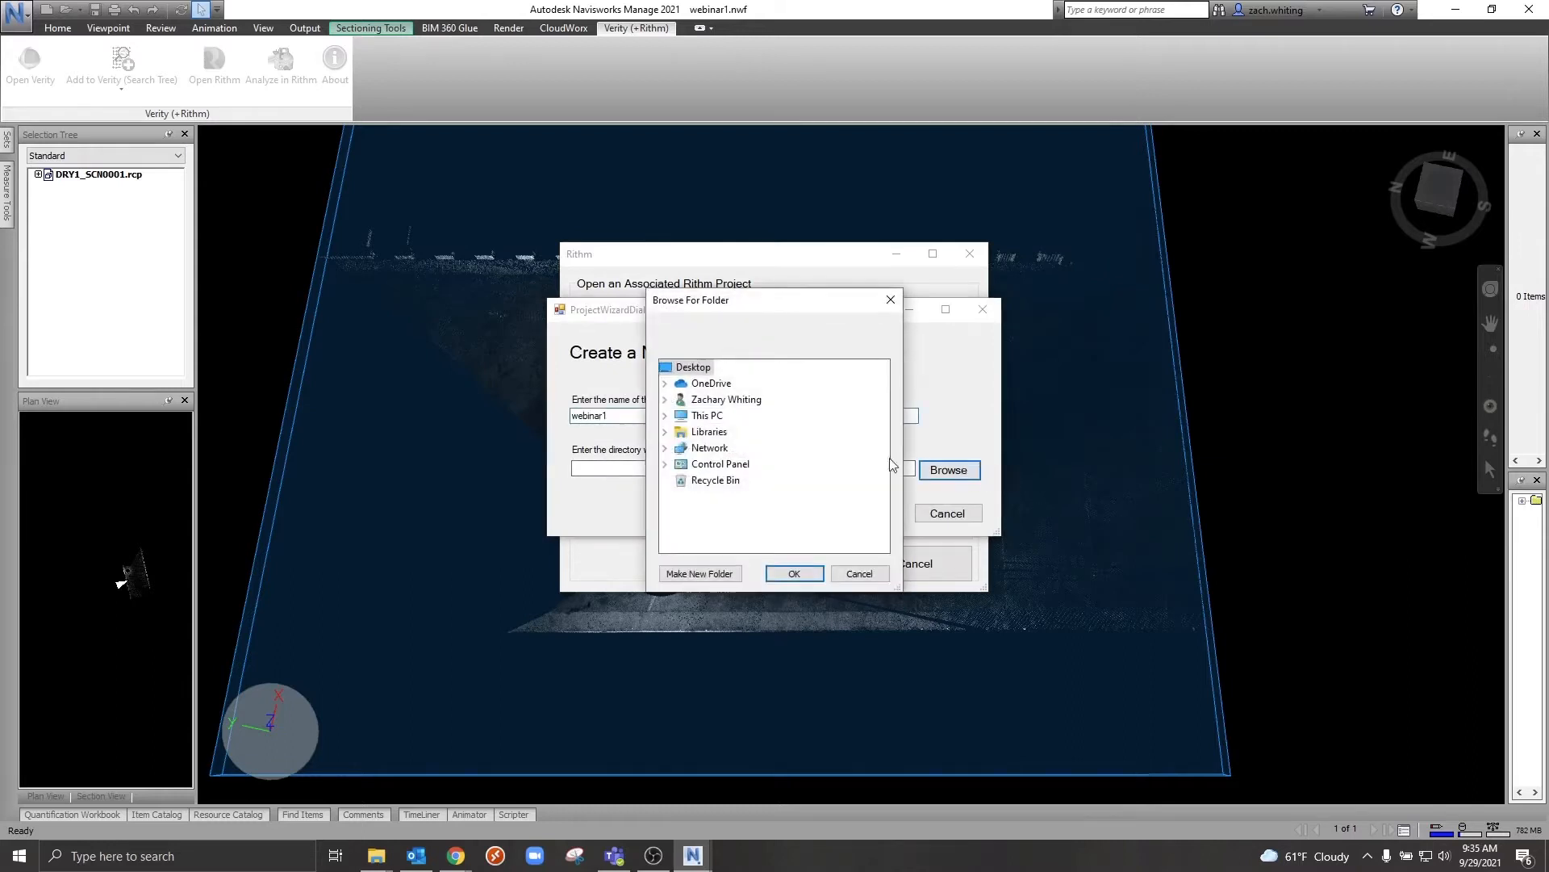
click(664, 415)
scroll(767, 491, down, 2)
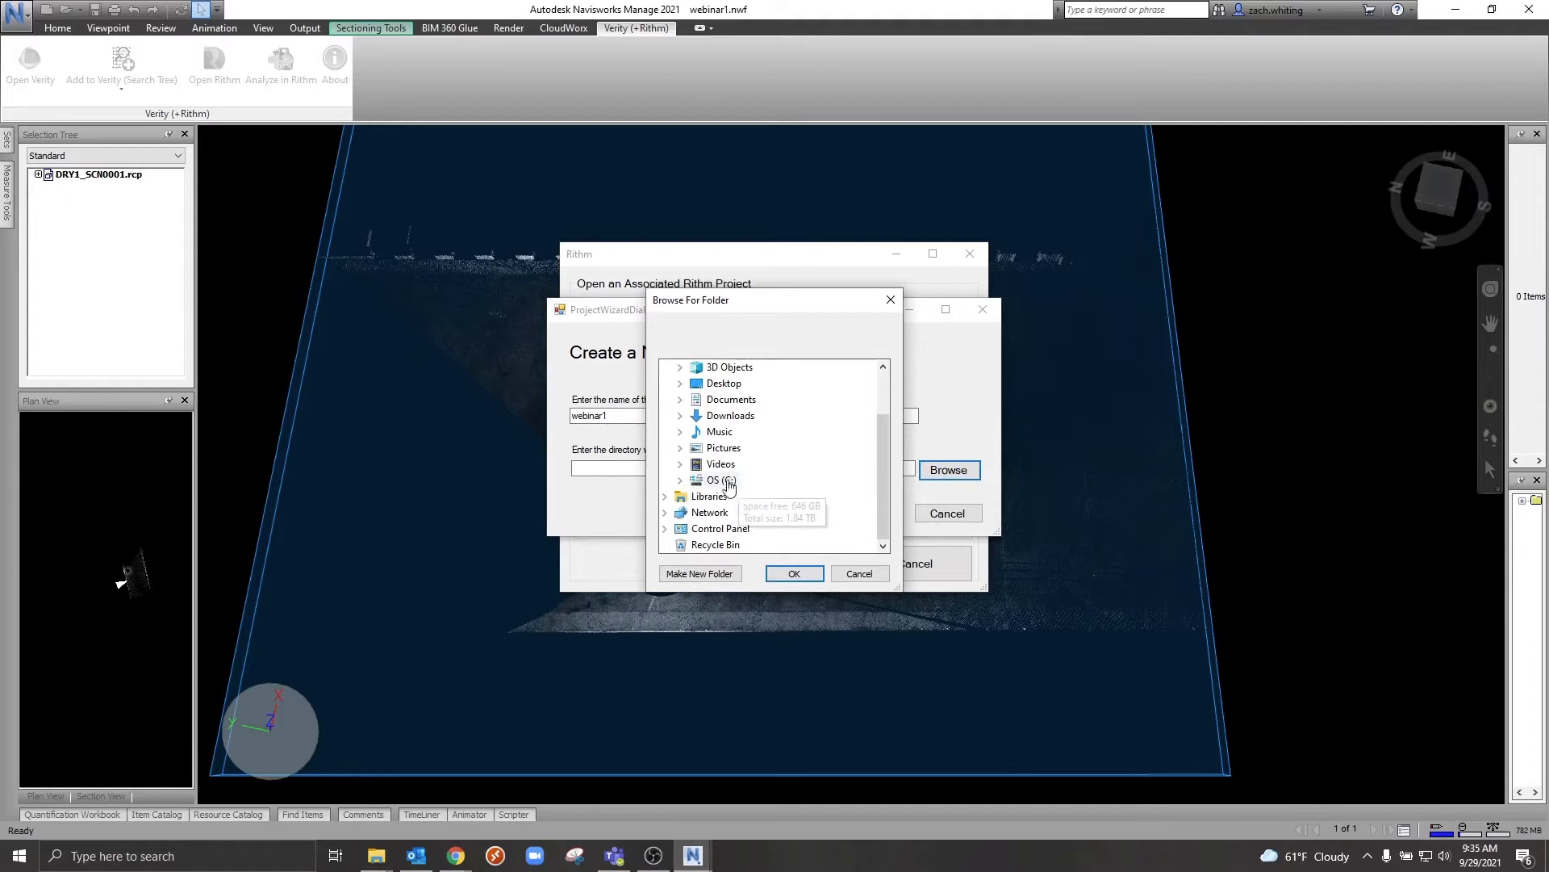
click(723, 480)
scroll(778, 491, down, 1)
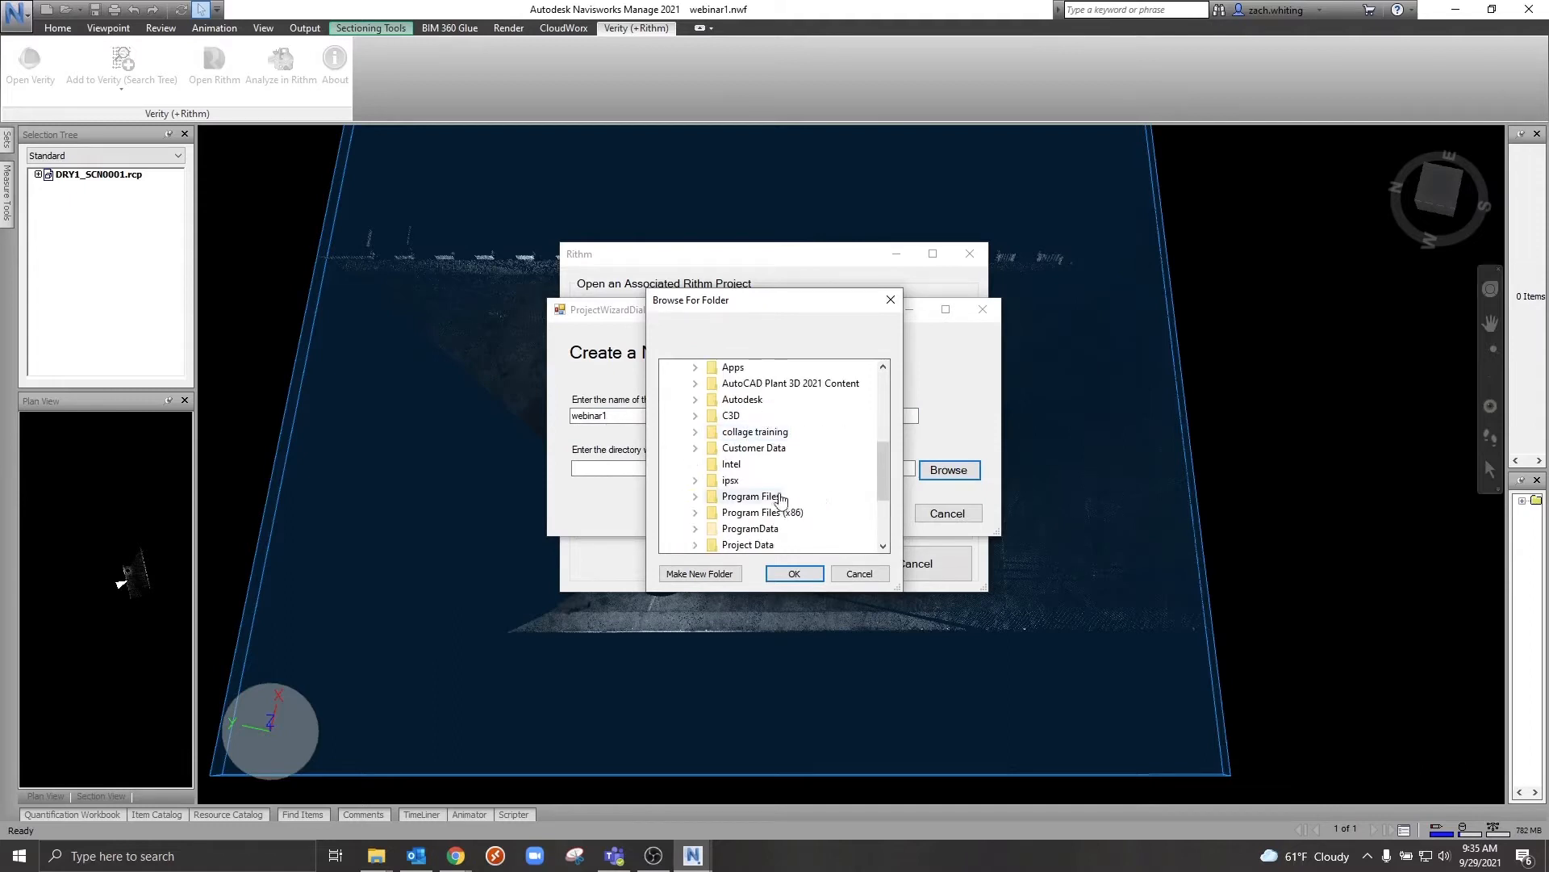
double_click(765, 544)
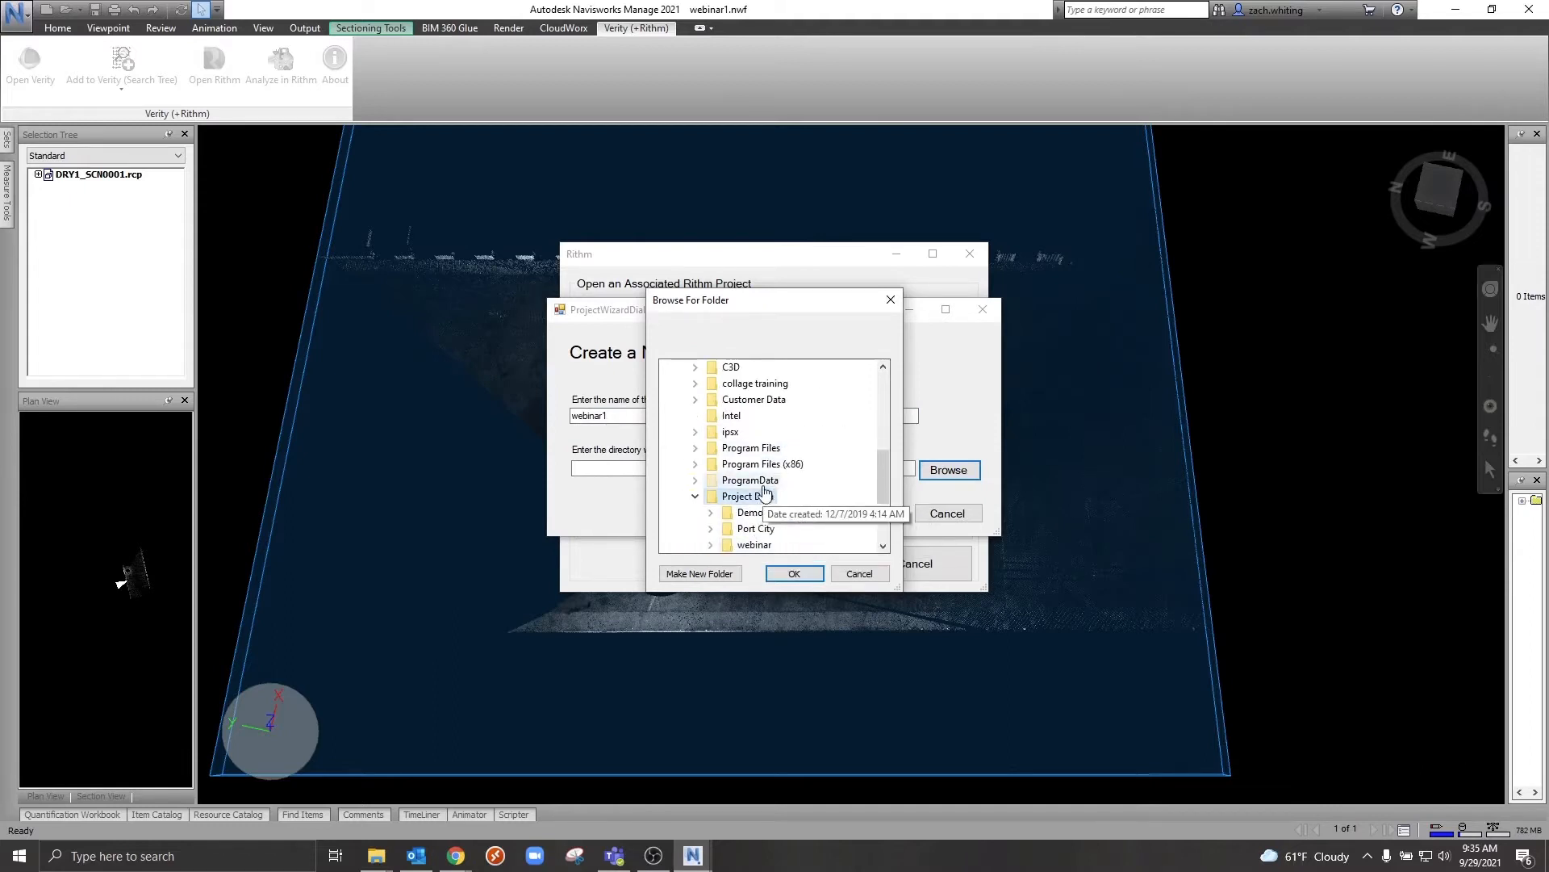
scroll(765, 494, down, 3)
double_click(755, 416)
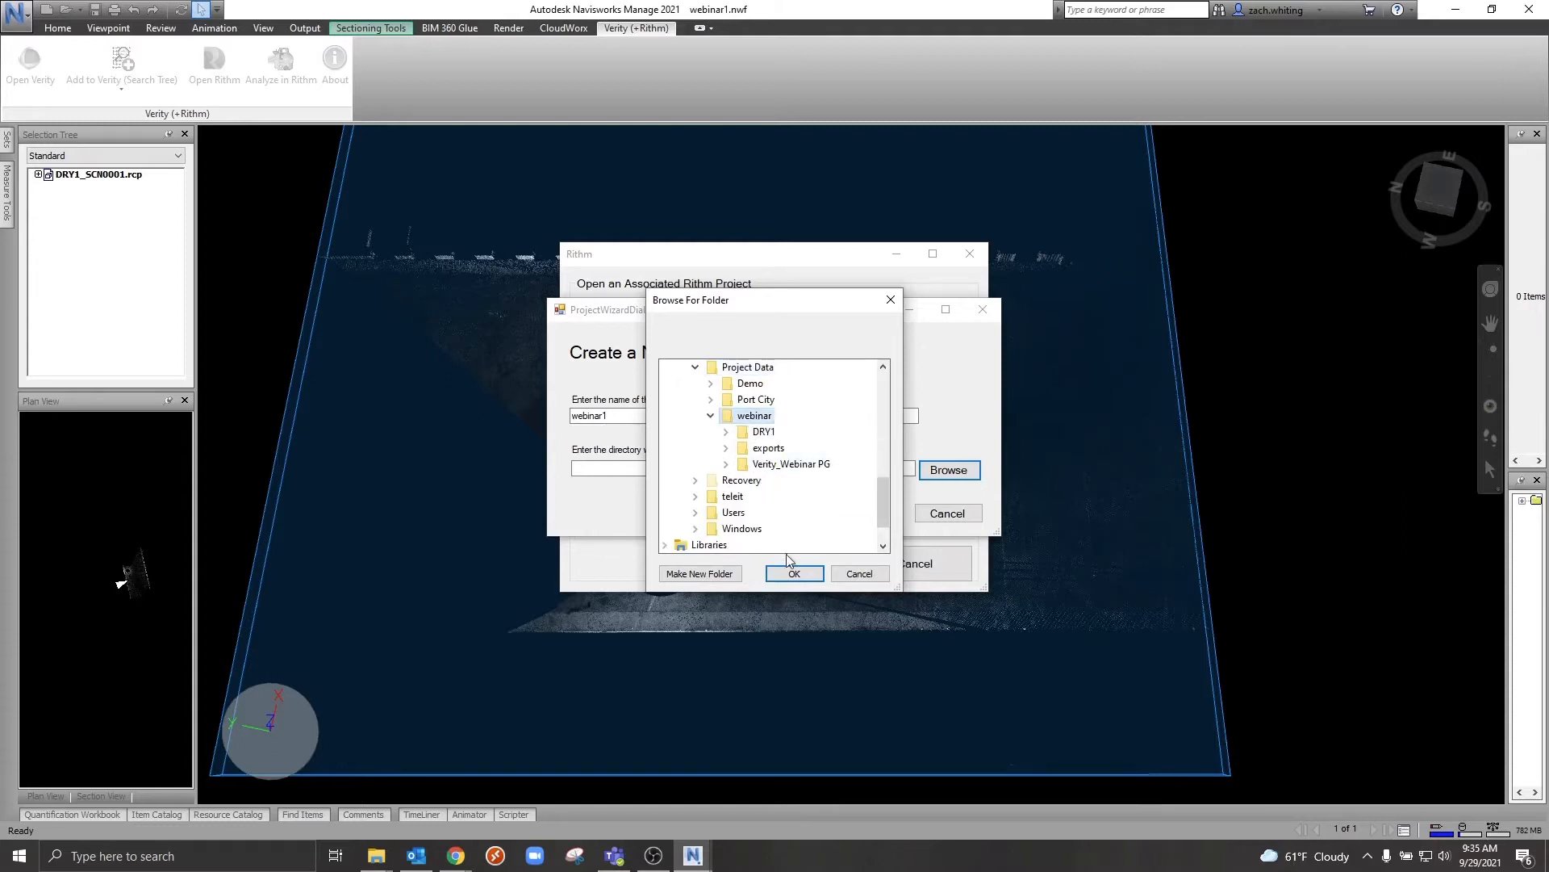
click(793, 573)
click(850, 513)
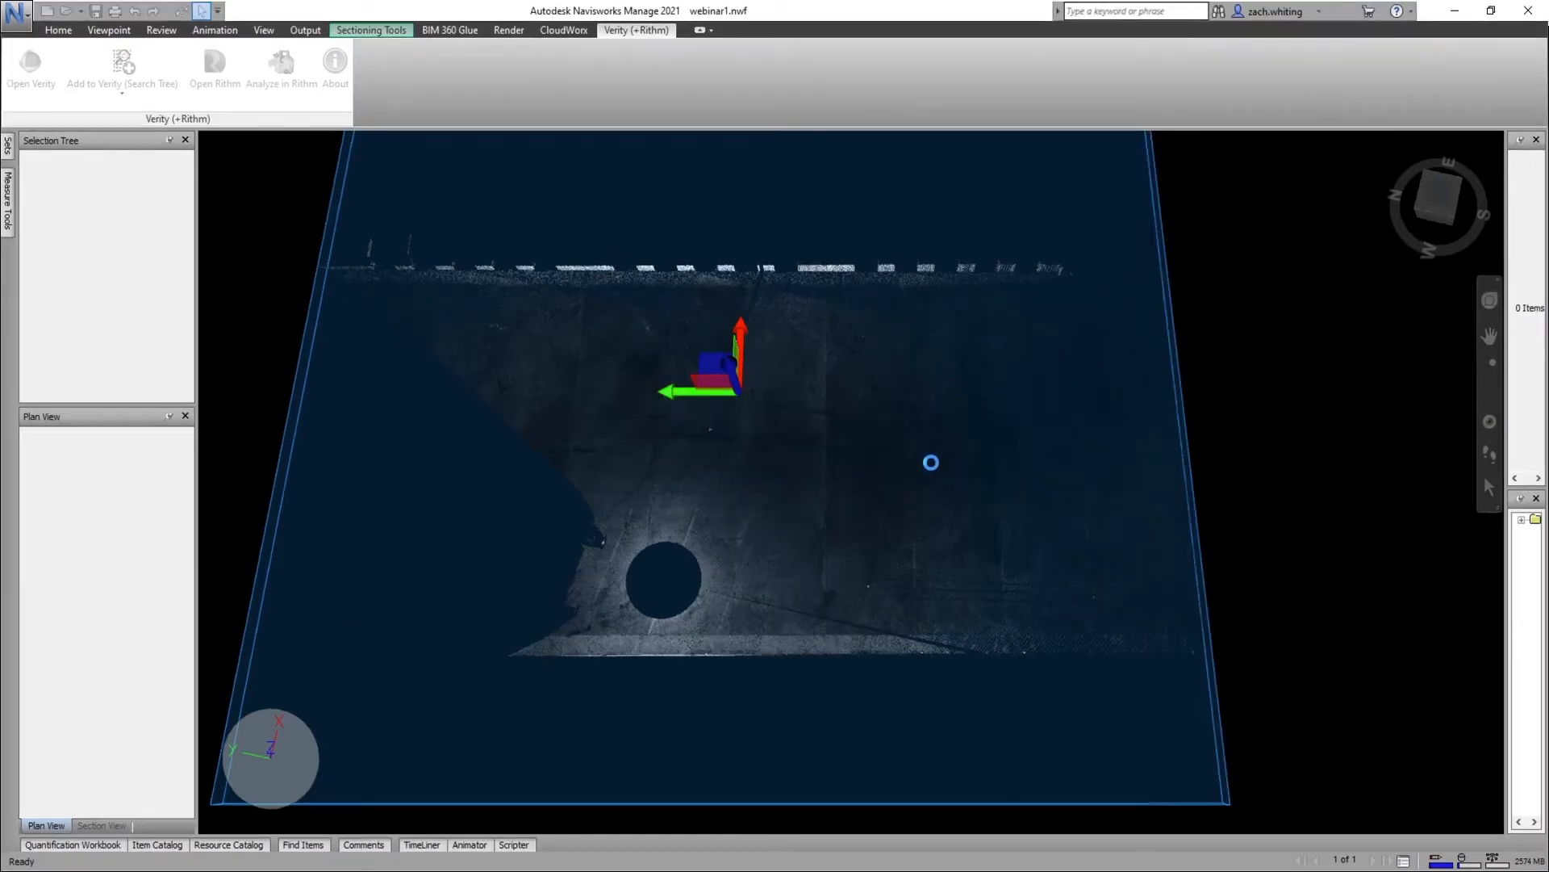
- Switch to the Rithm window, maximize it and enlarge the view of the floor scan
mouse_move(693, 855)
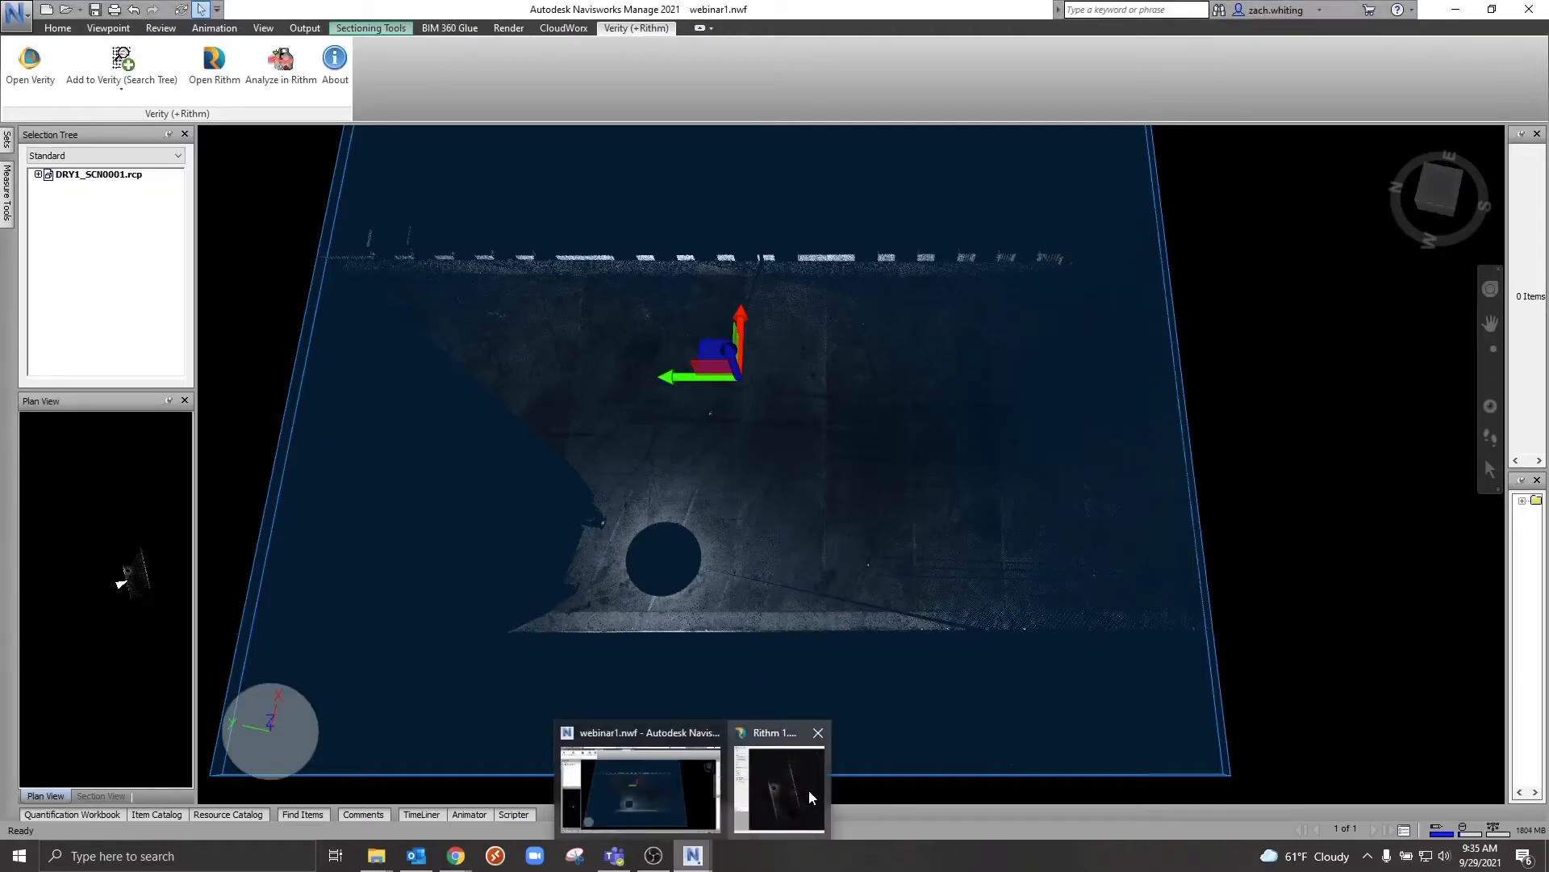
click(811, 797)
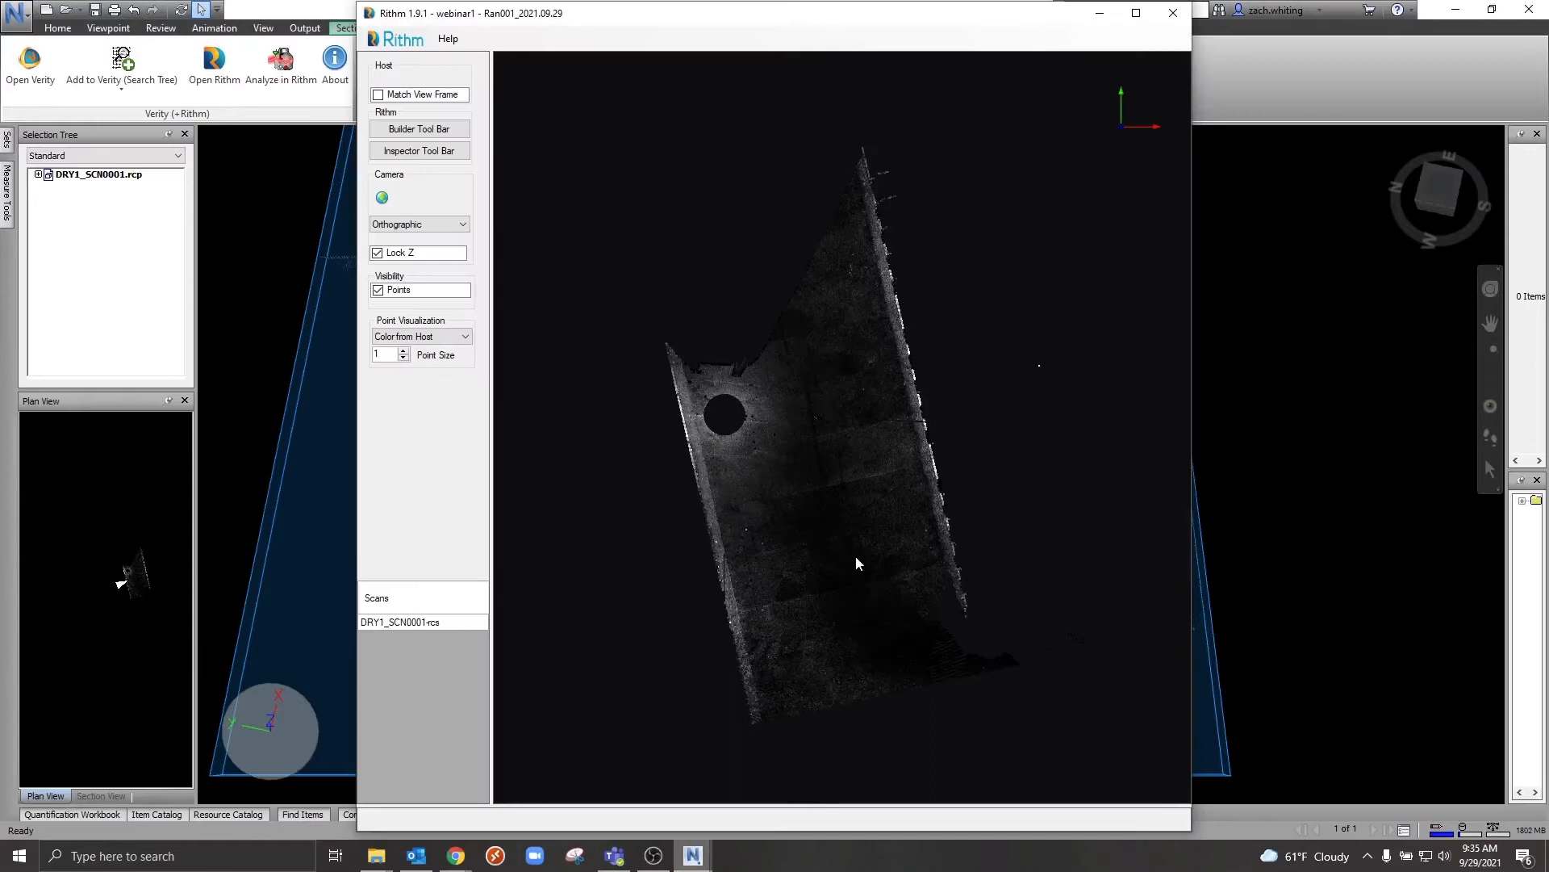
click(1135, 13)
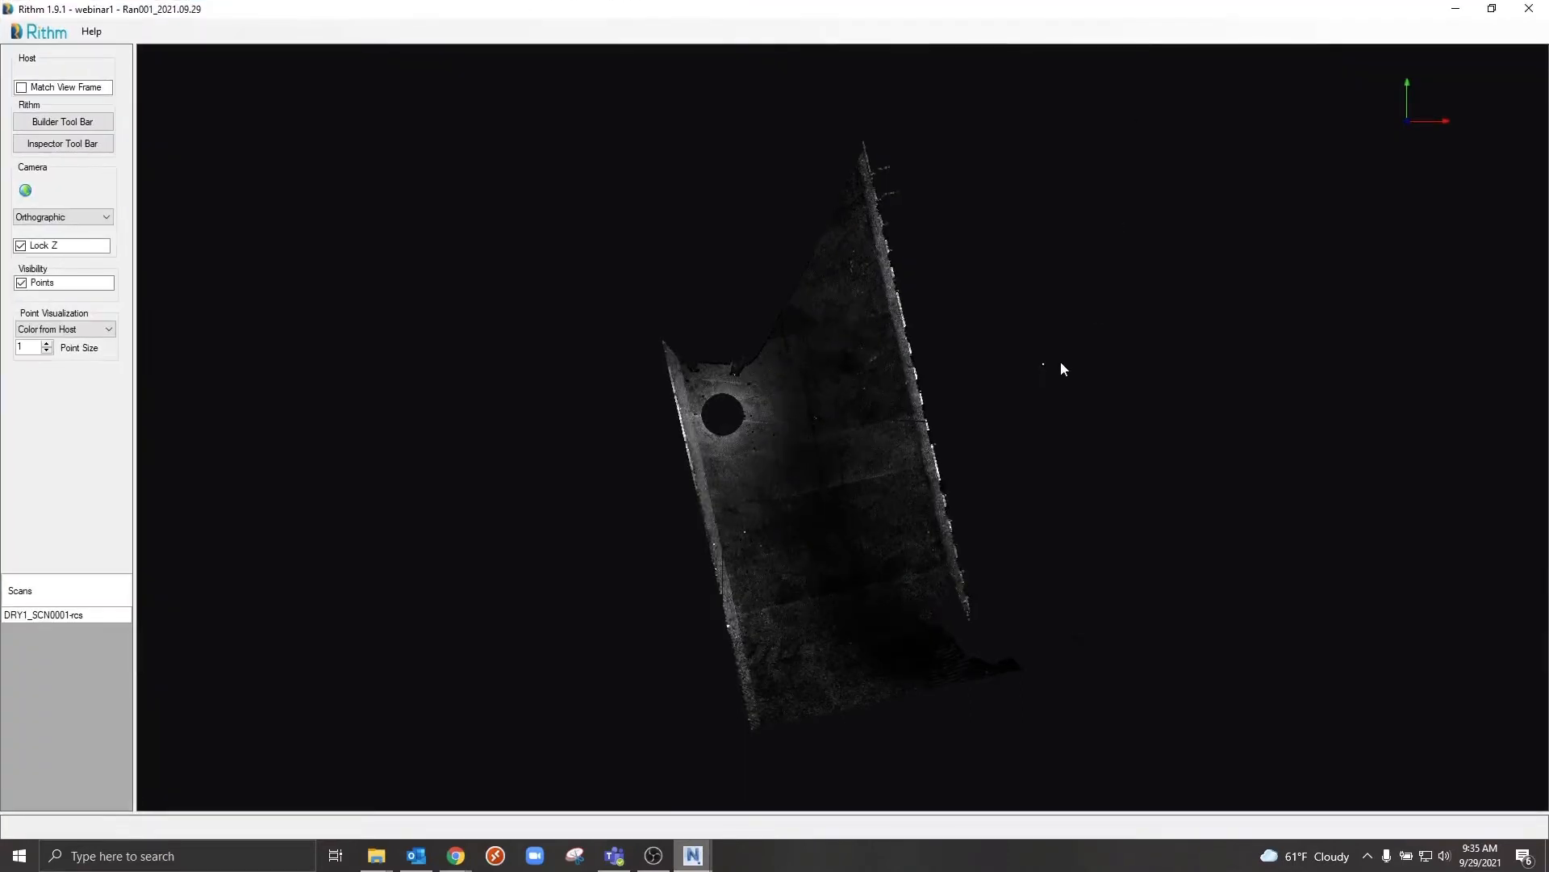
scroll(976, 521, up, 4)
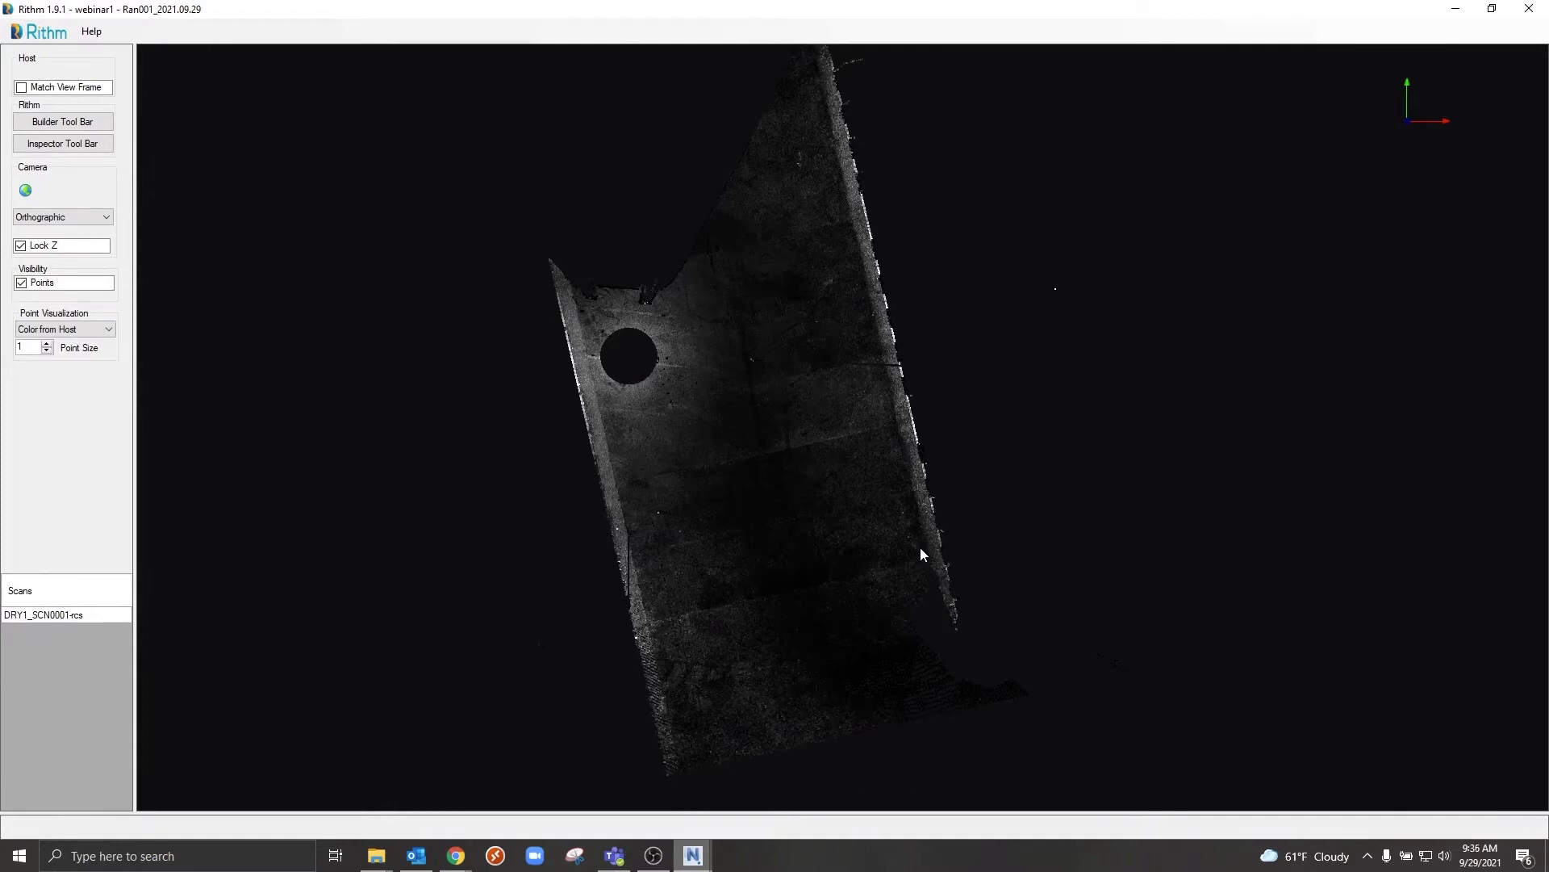
middle_drag(920, 546, 918, 533)
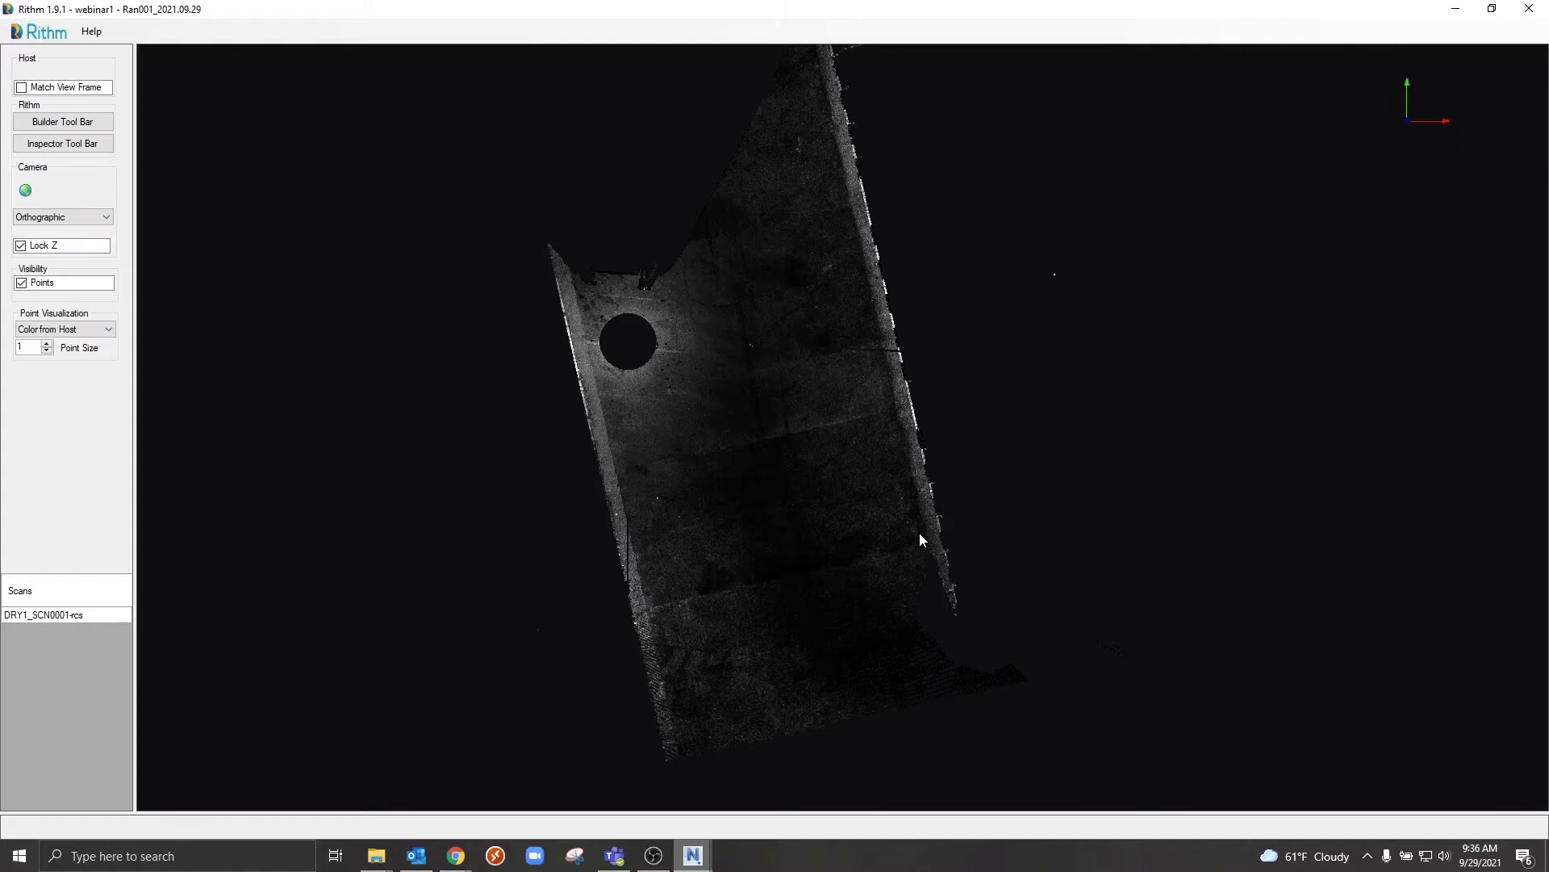
- Outline a four-cornered Debris Filter area on the floor slab, starting just below the round hole and staying inside both side edges
click(63, 123)
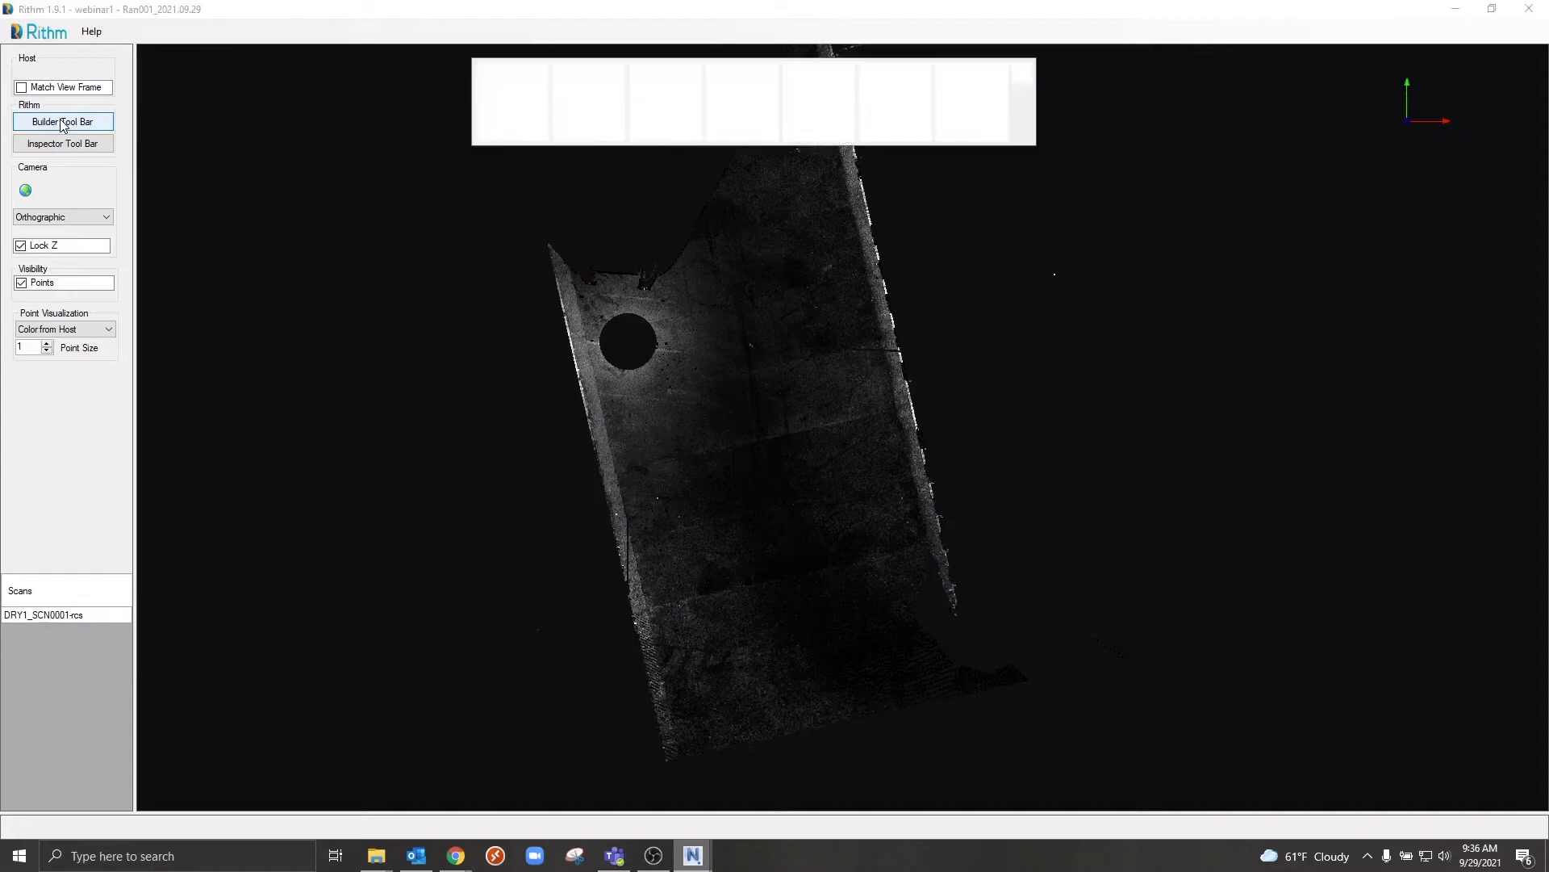
click(525, 116)
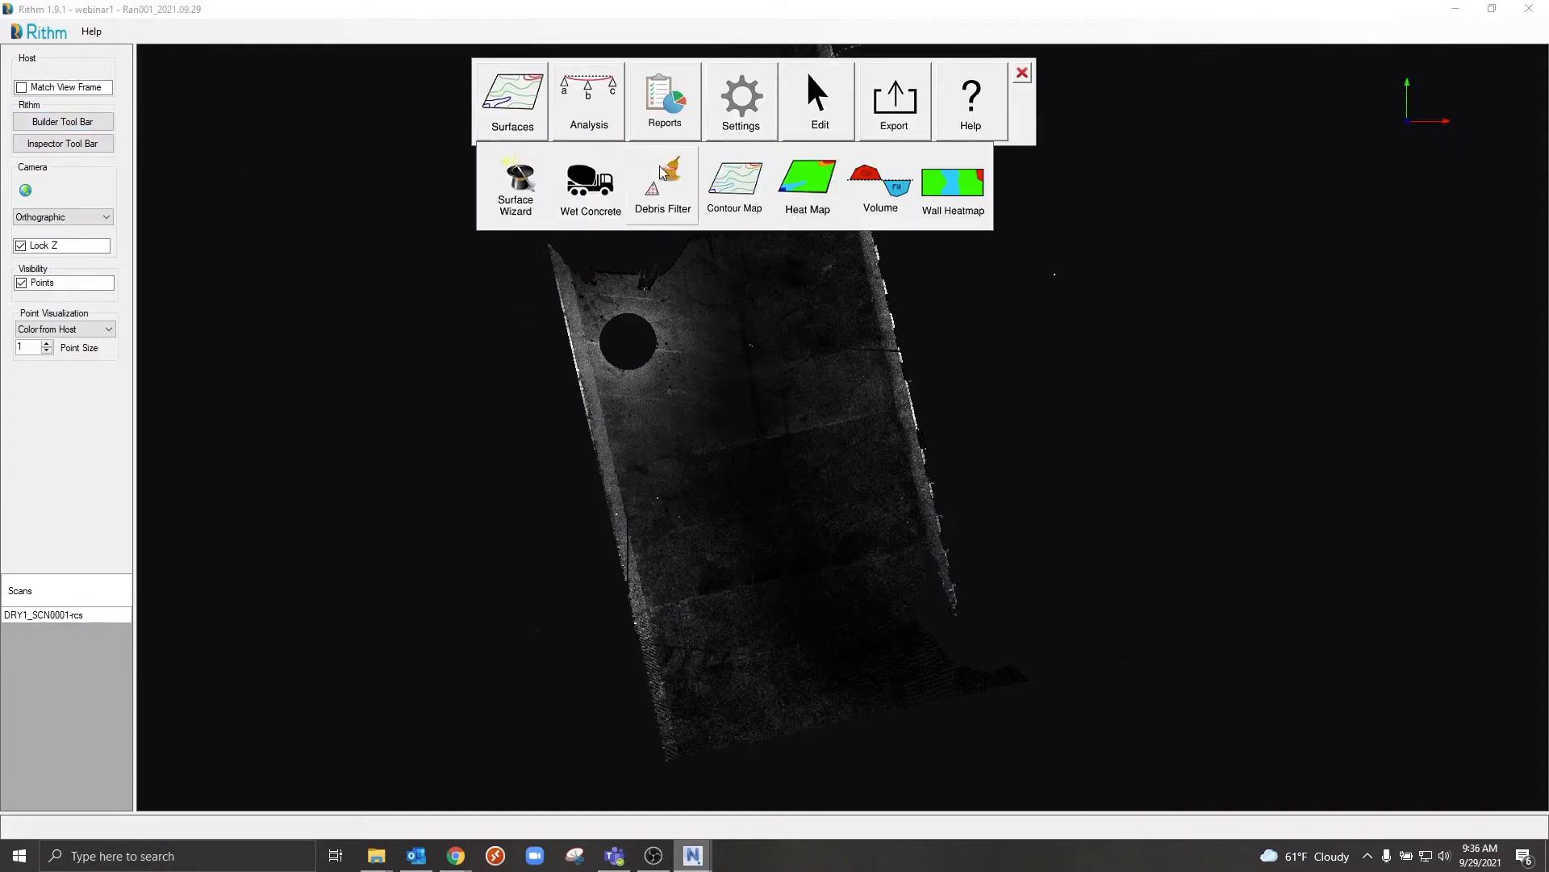
click(672, 191)
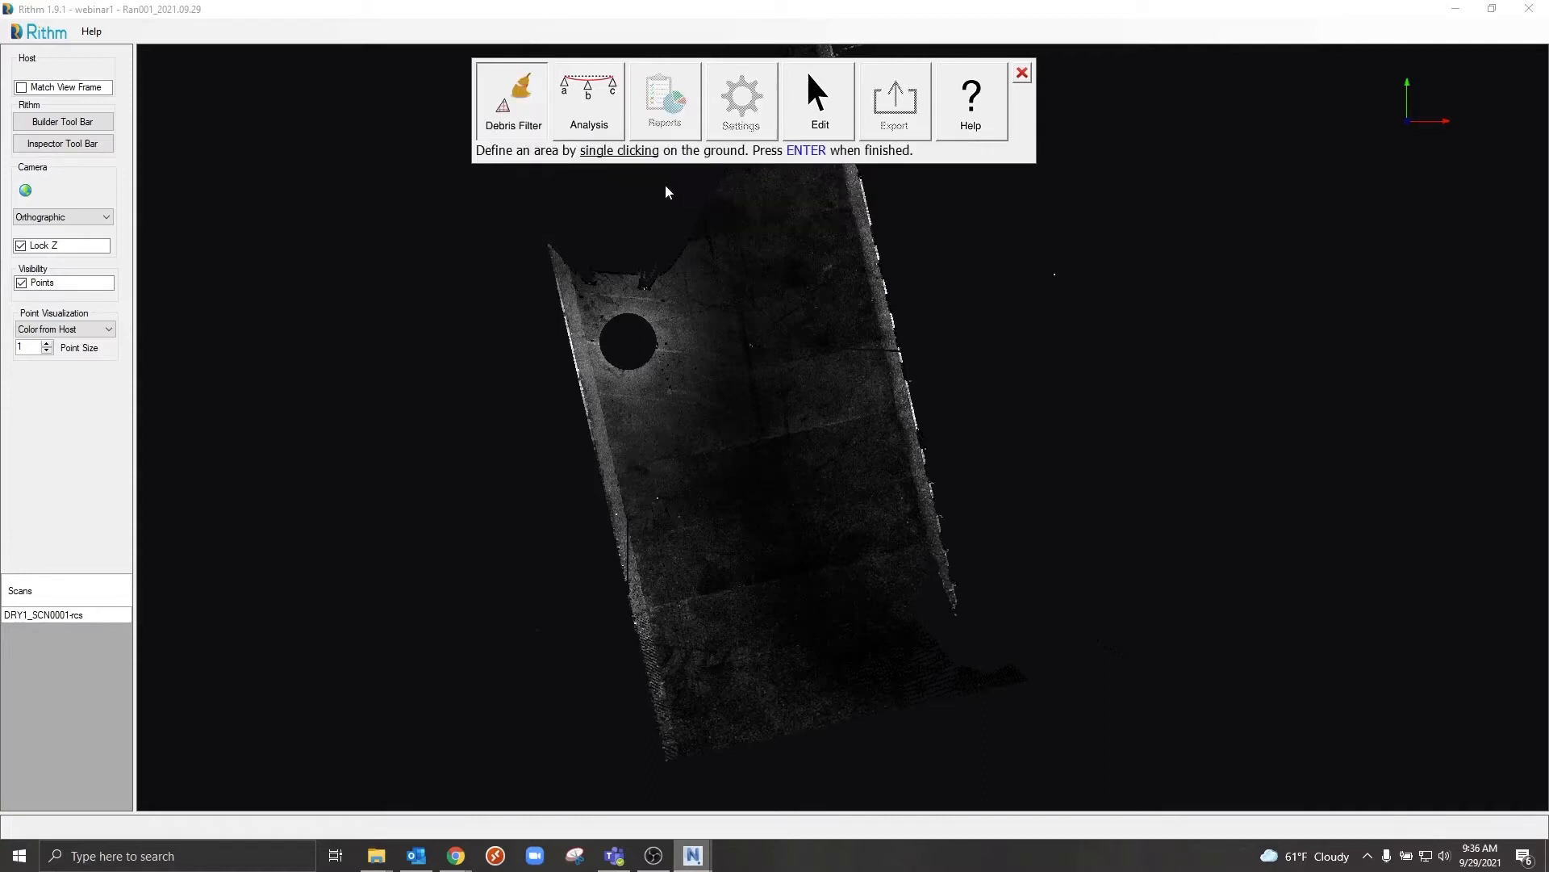
click(628, 394)
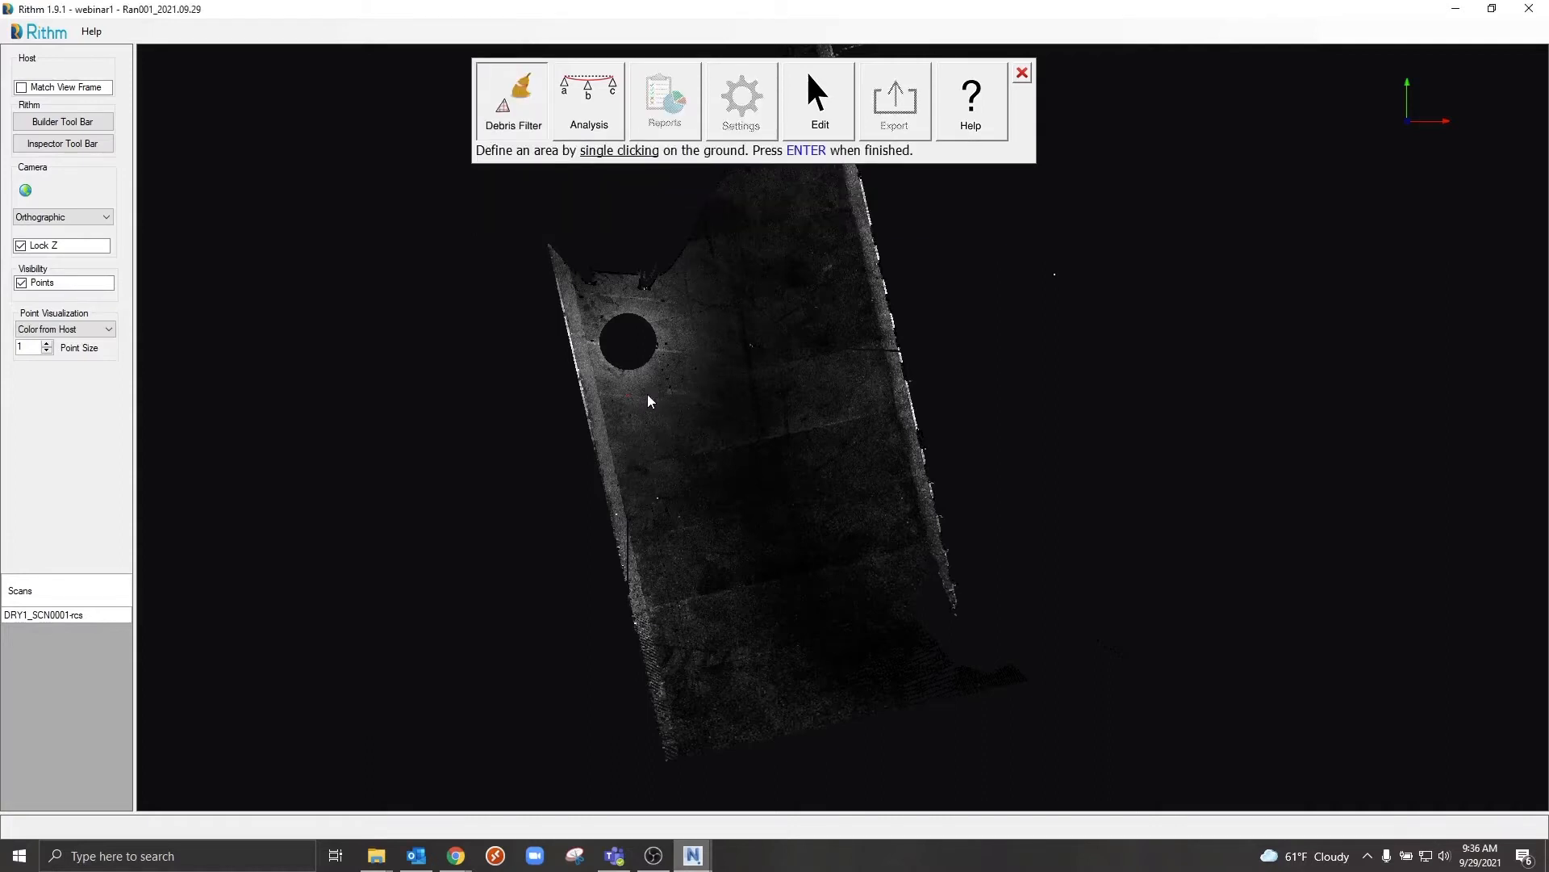
click(851, 352)
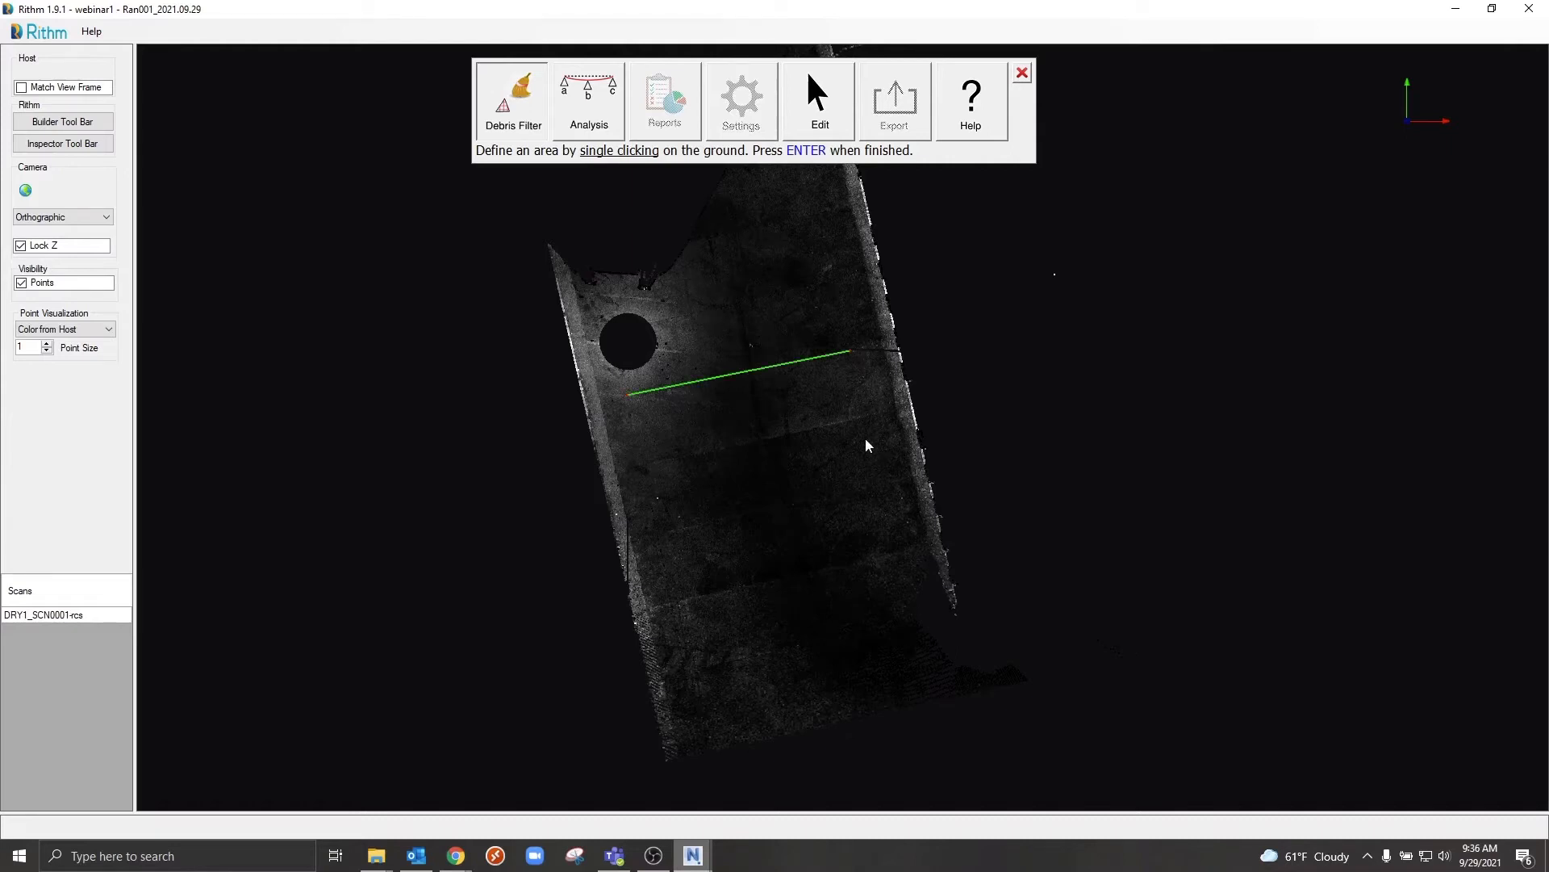
click(911, 603)
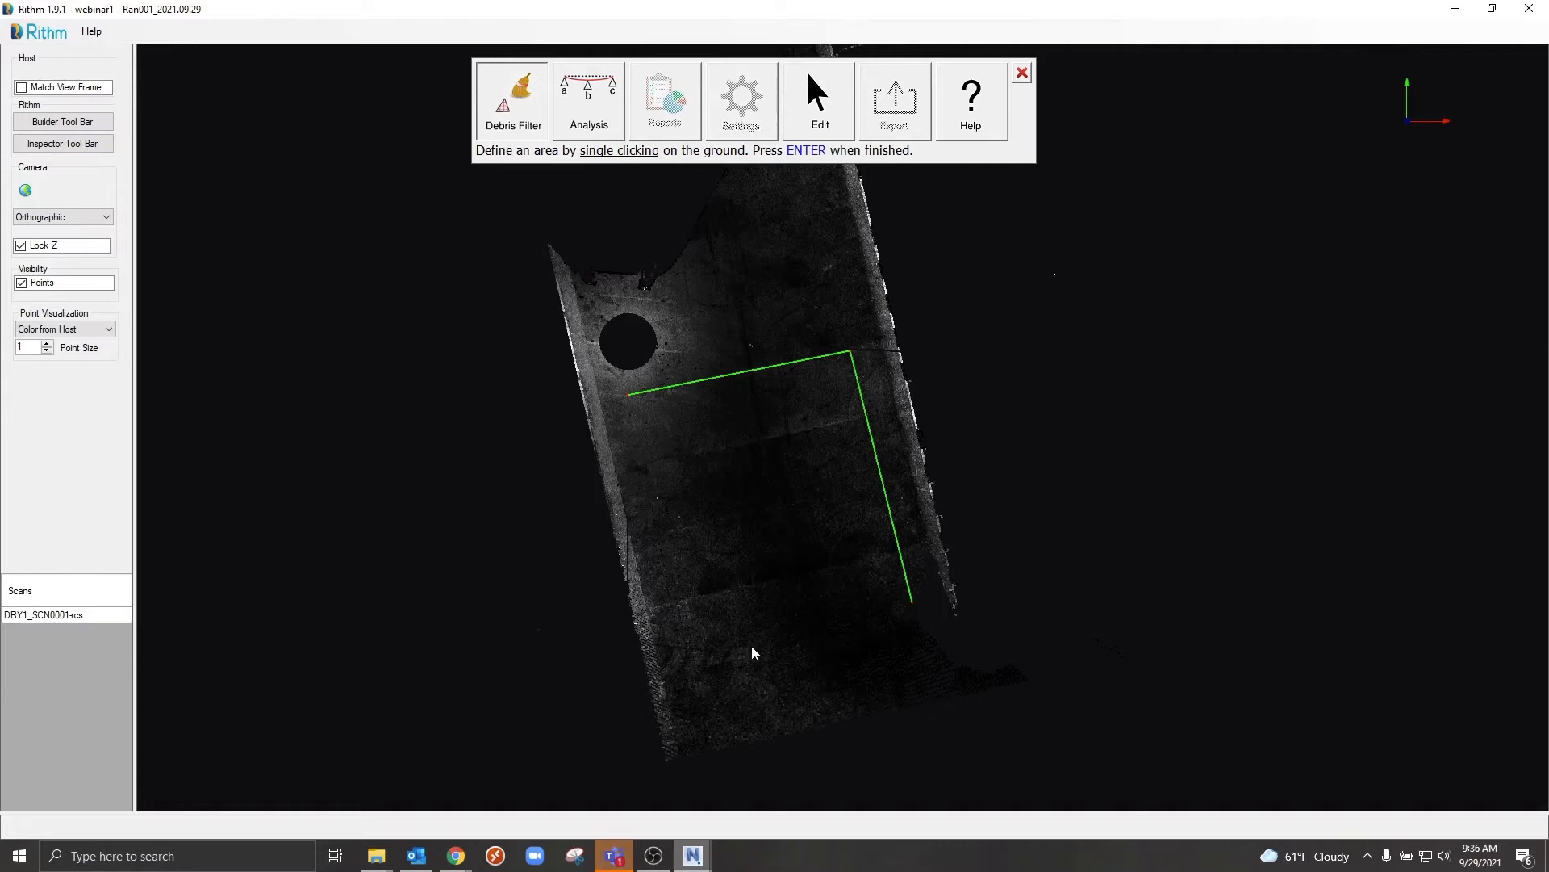
click(685, 663)
key(Return)
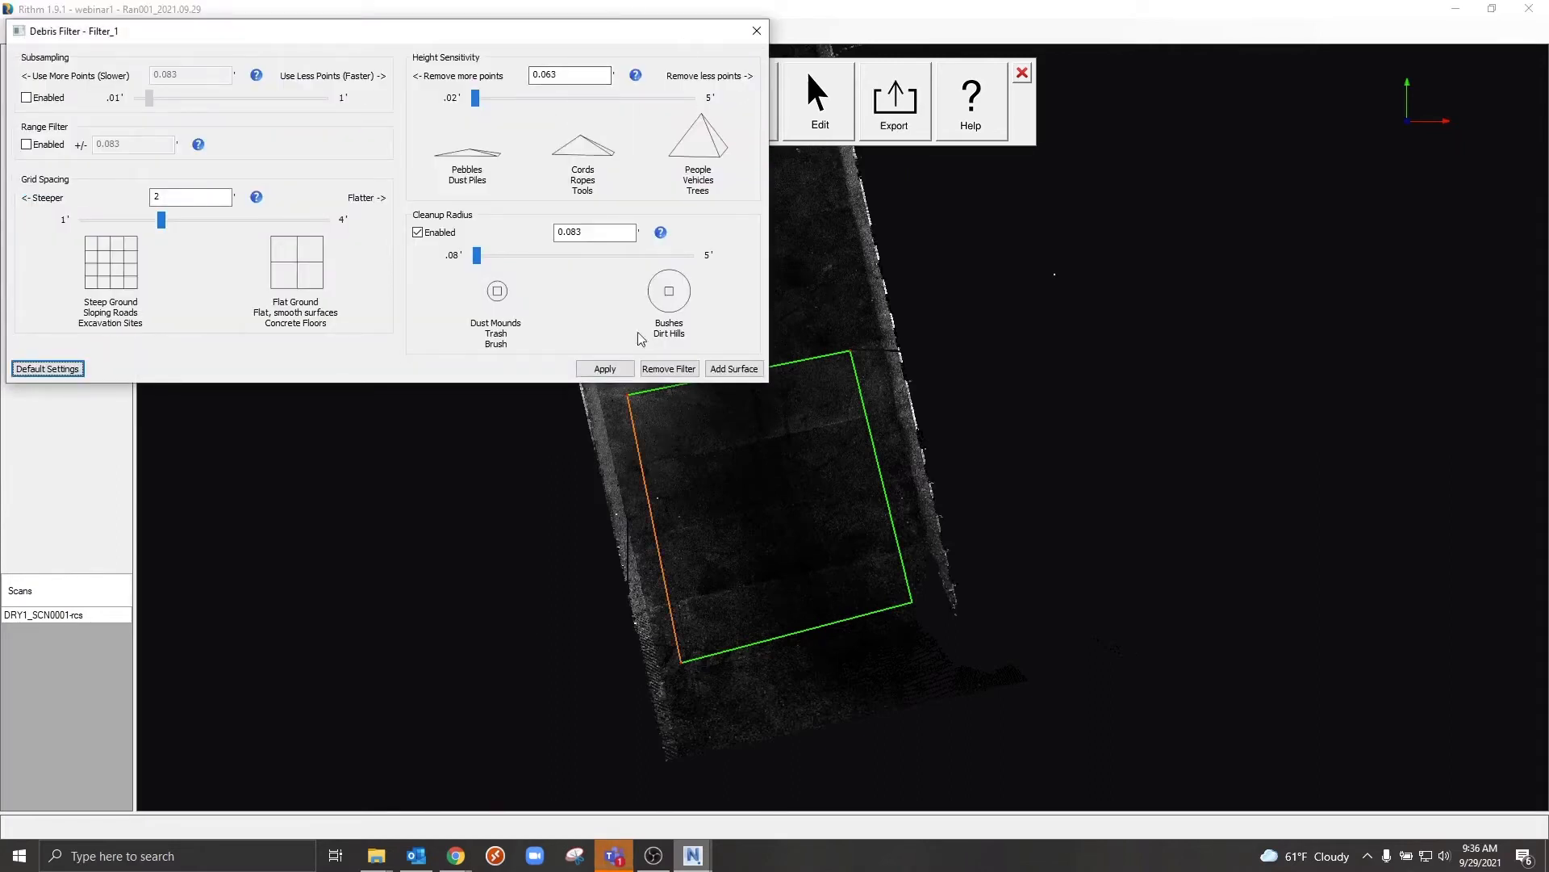
- Apply the debris filter to the outlined area with its default settings
mouse_move(635, 74)
drag(599, 36, 603, 42)
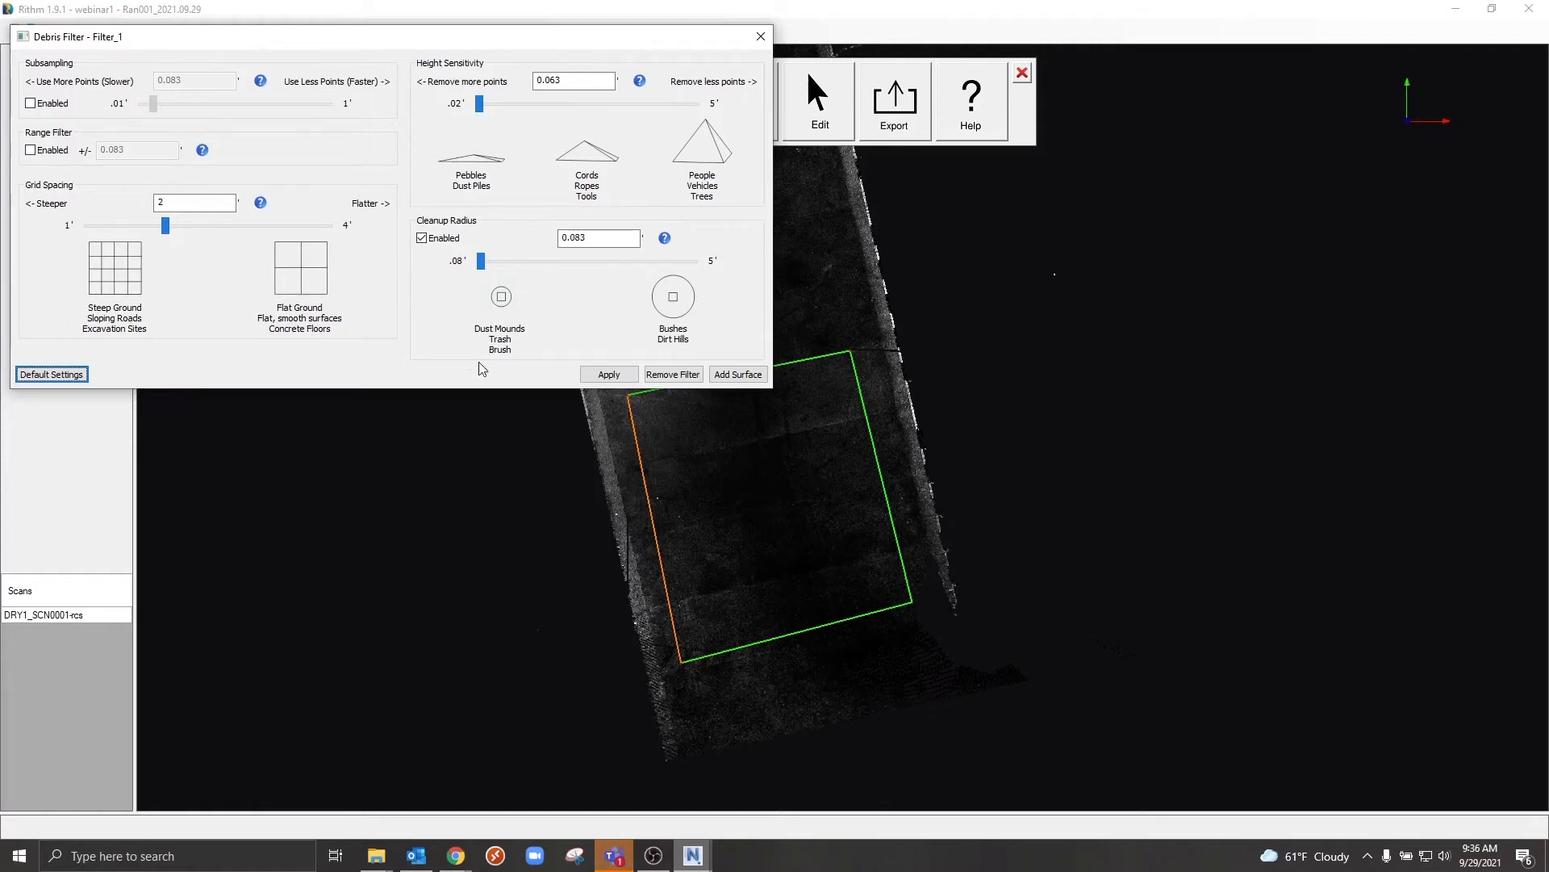
click(613, 376)
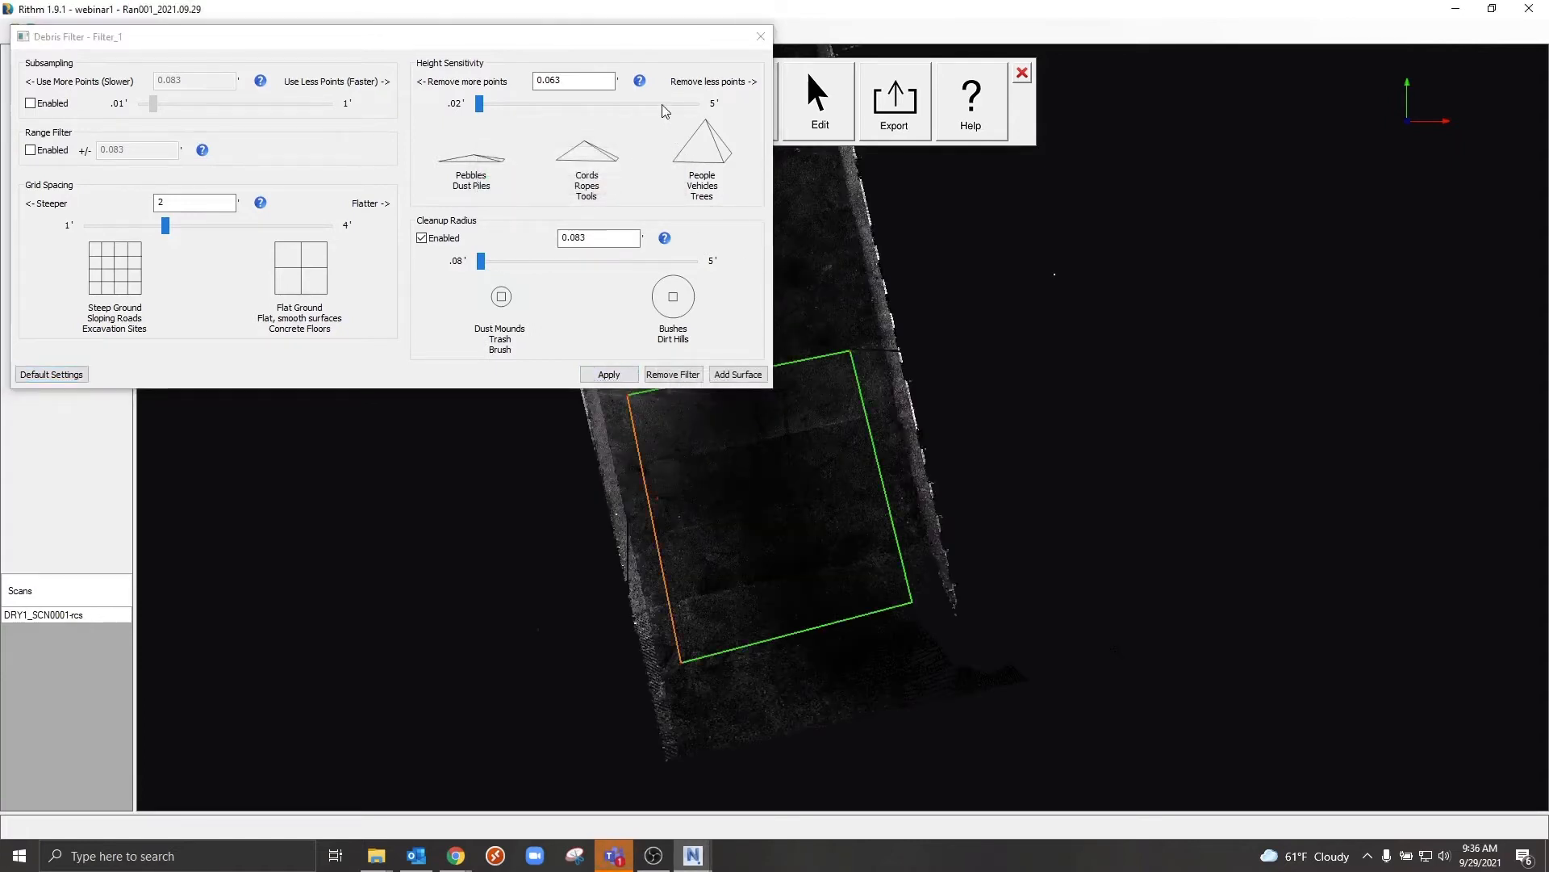
drag(631, 44, 627, 29)
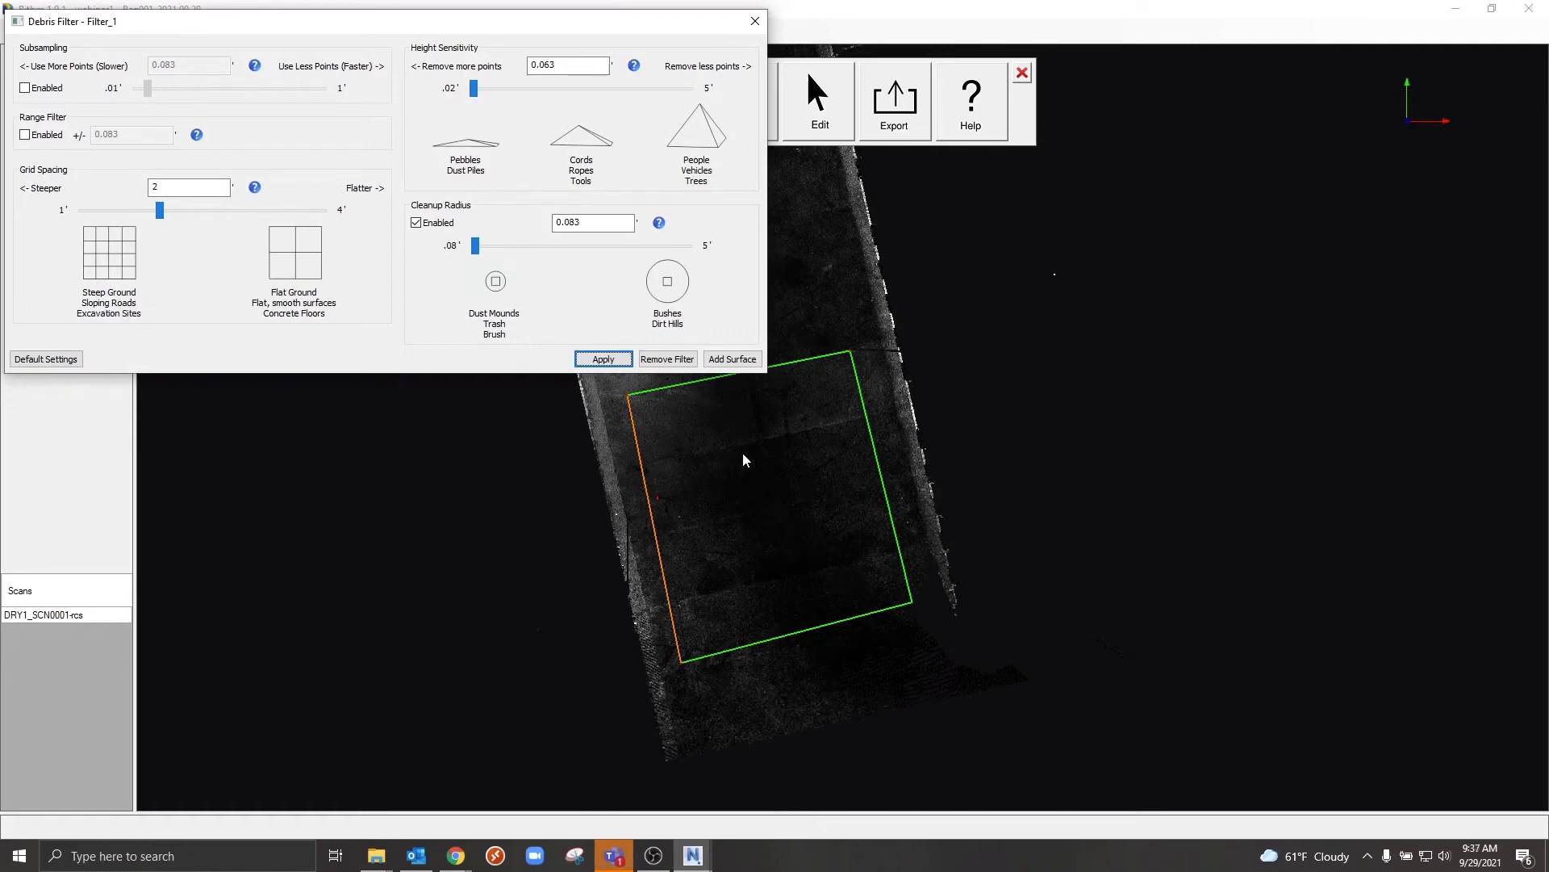
- Inspect the points marked by the filter and add a Heat Map surface for the filtered area
scroll(733, 519, up, 2)
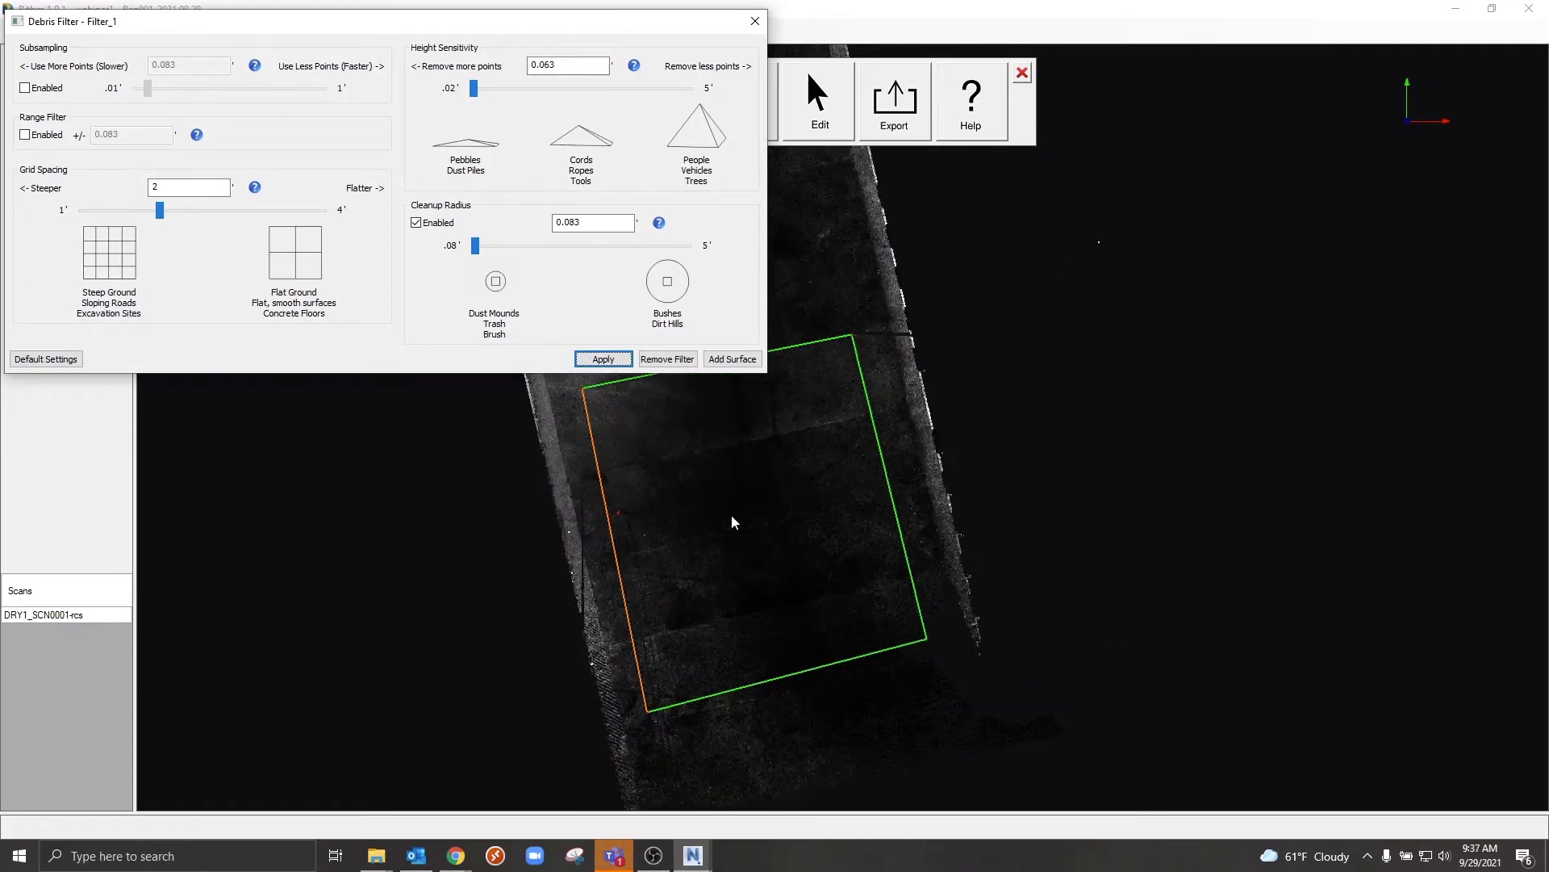
middle_drag(669, 521, 795, 509)
scroll(736, 547, up, 3)
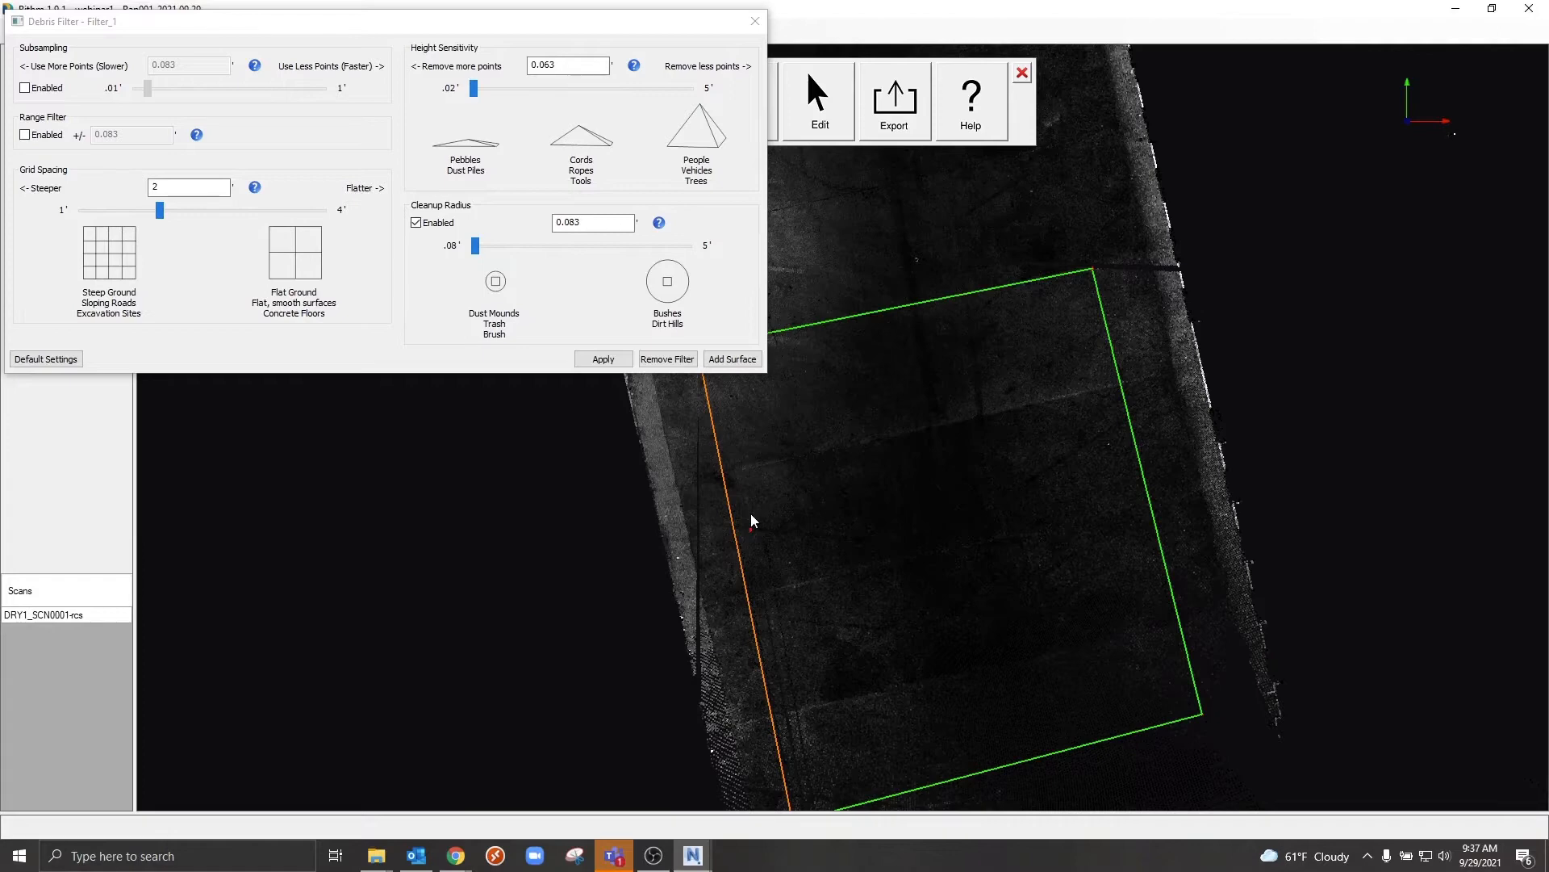
scroll(872, 533, down, 1)
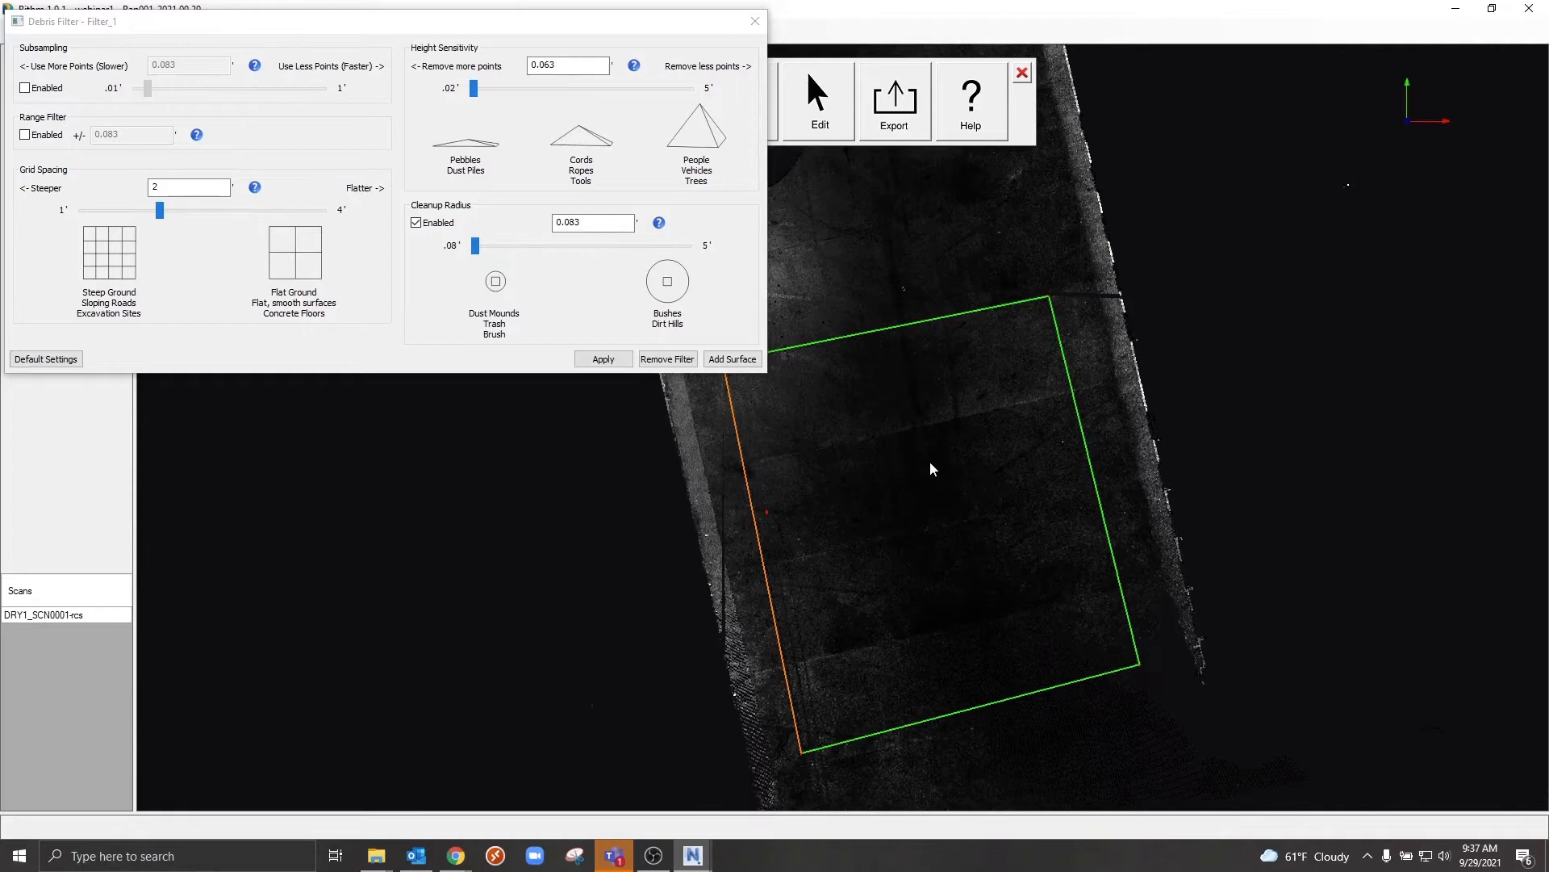
middle_drag(931, 464, 877, 493)
scroll(839, 493, down, 1)
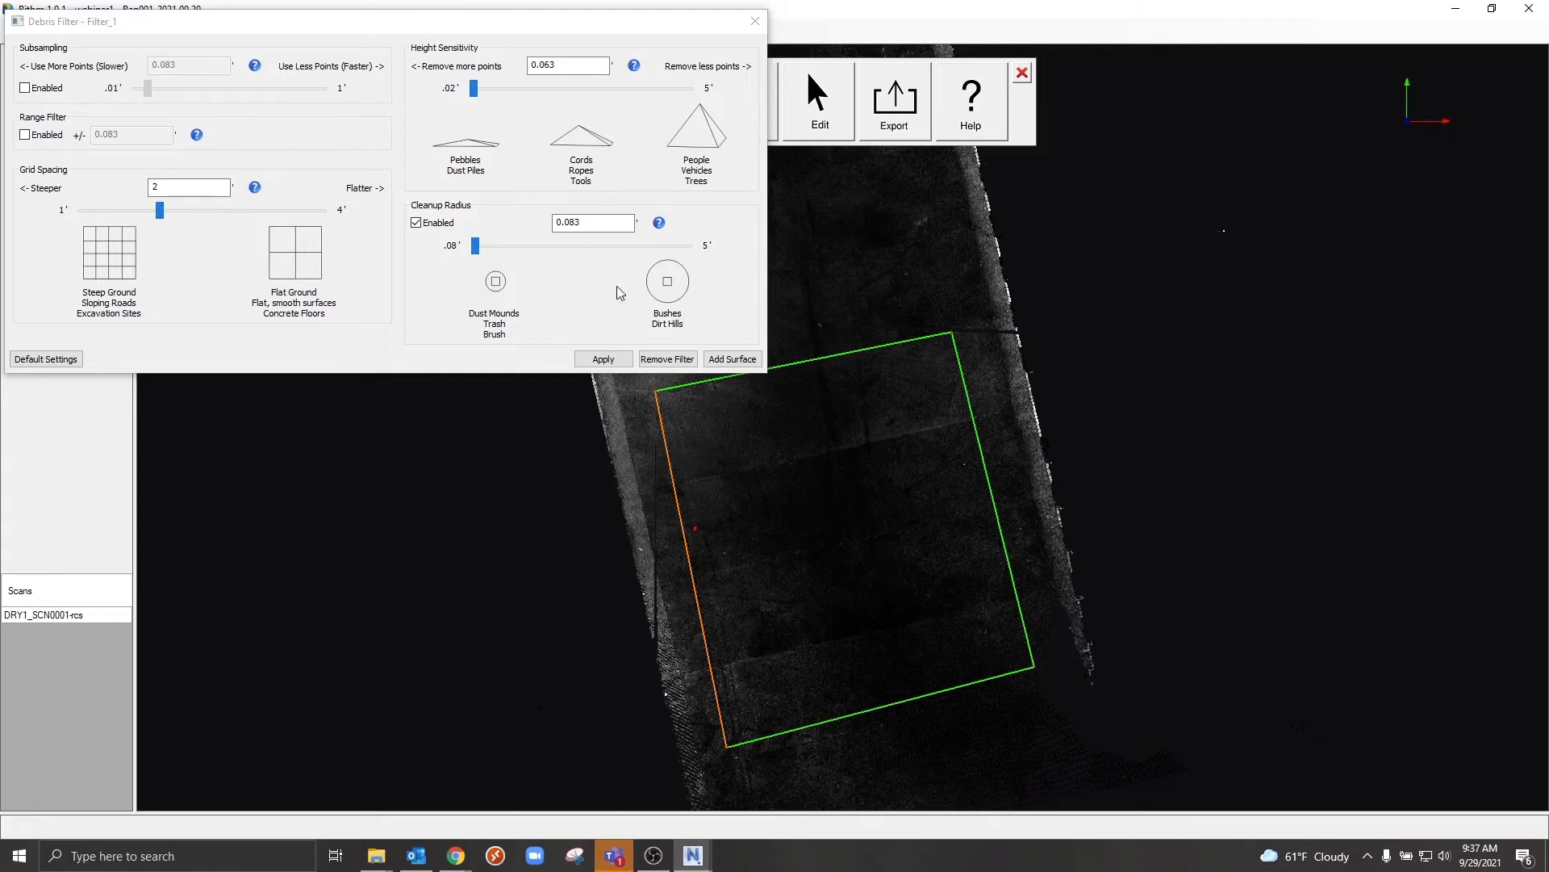
click(741, 361)
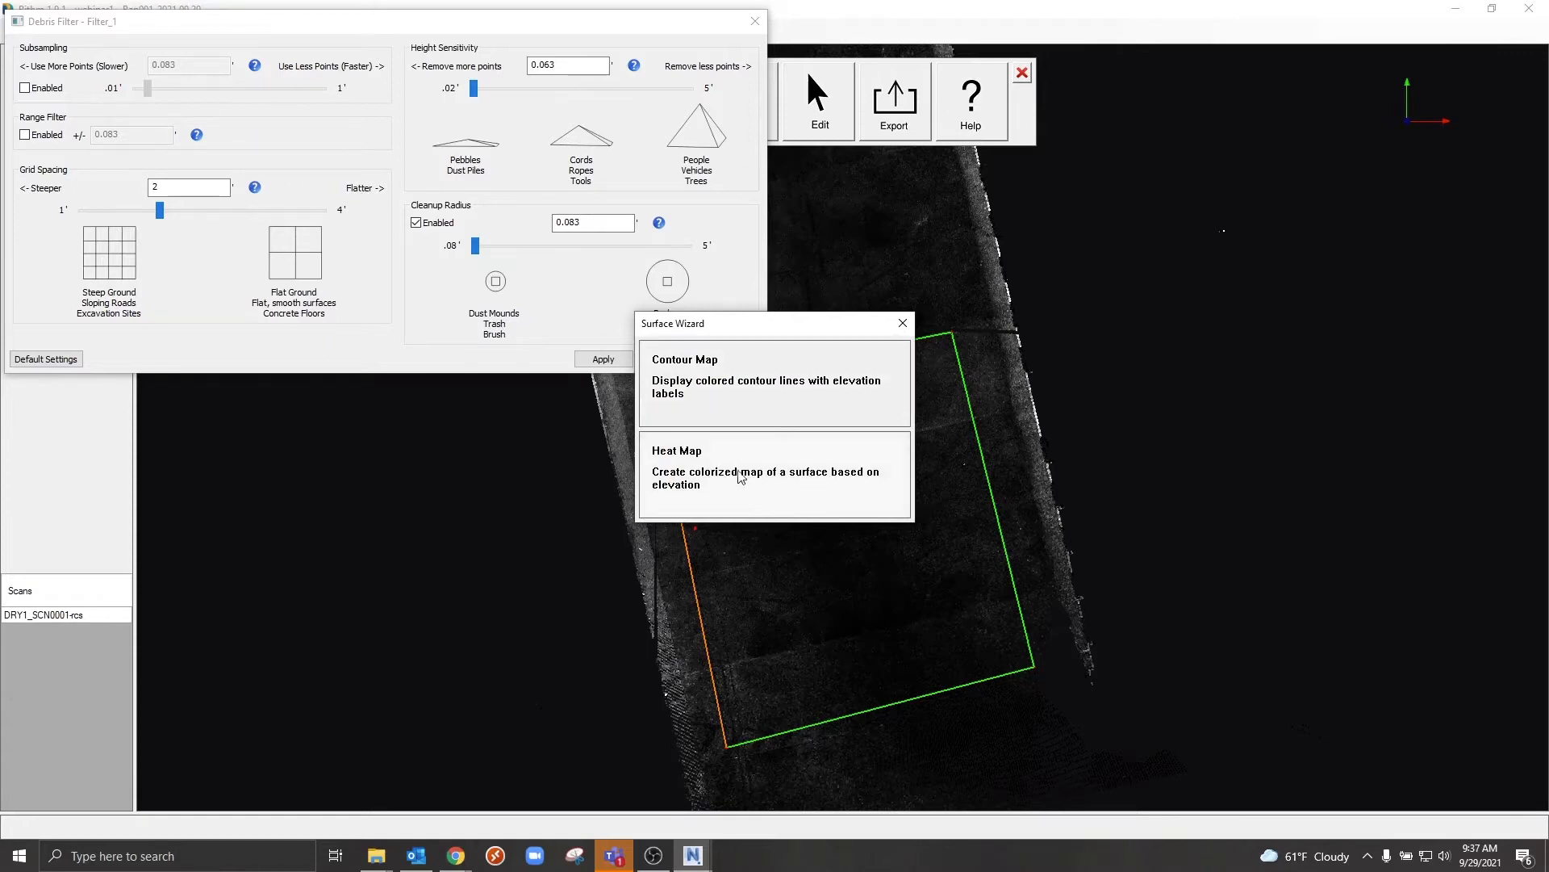
click(749, 472)
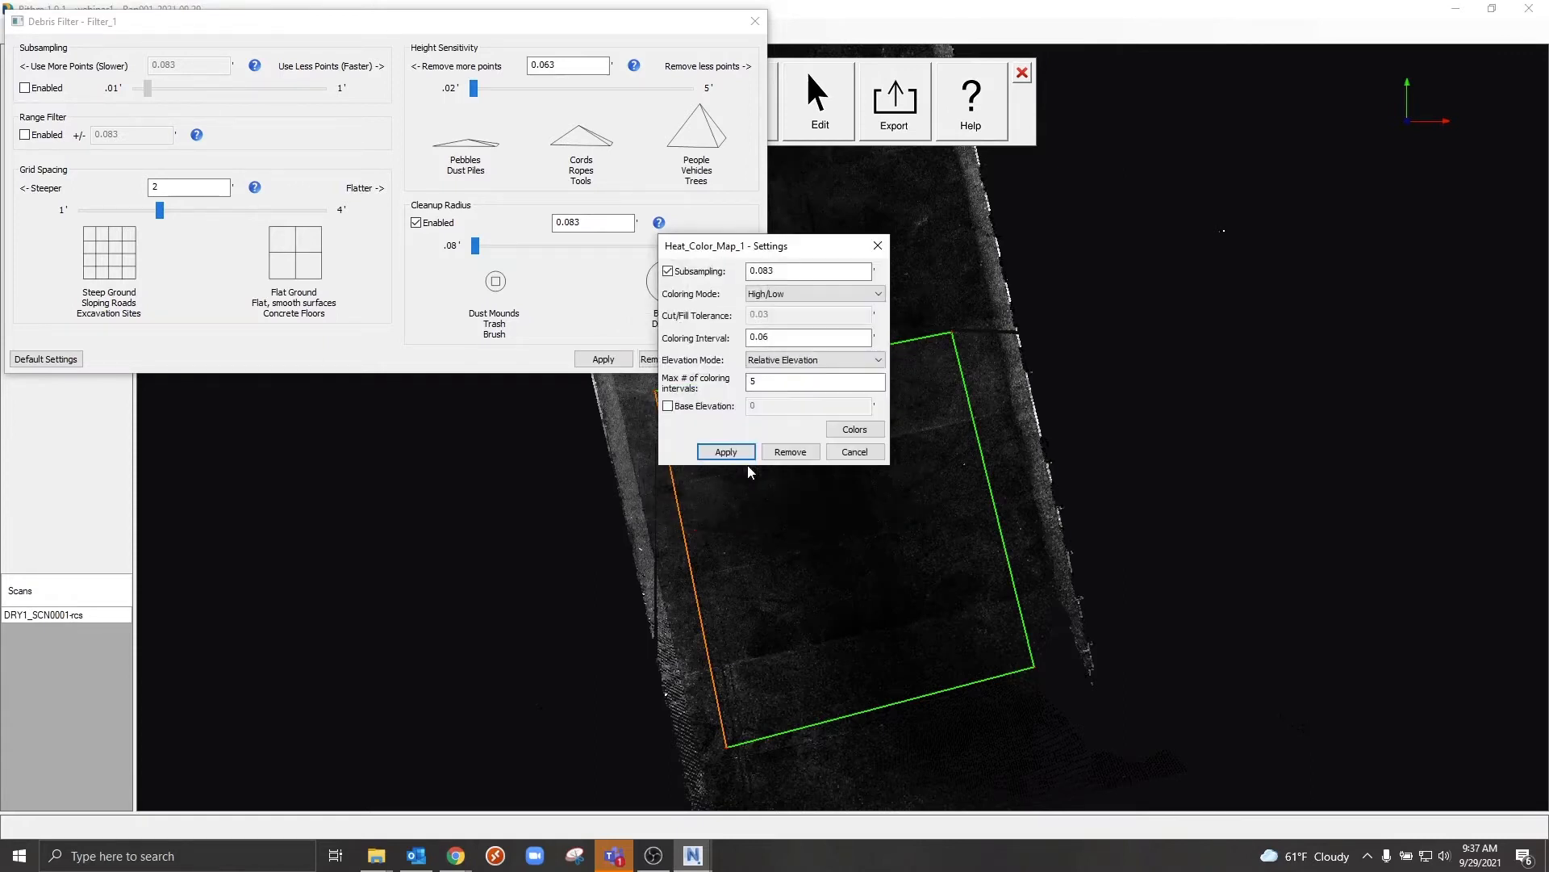
- Generate and accept the heat map with subsampling off and High/Low coloring mode, and place its color legend beside the surface
drag(828, 250, 904, 376)
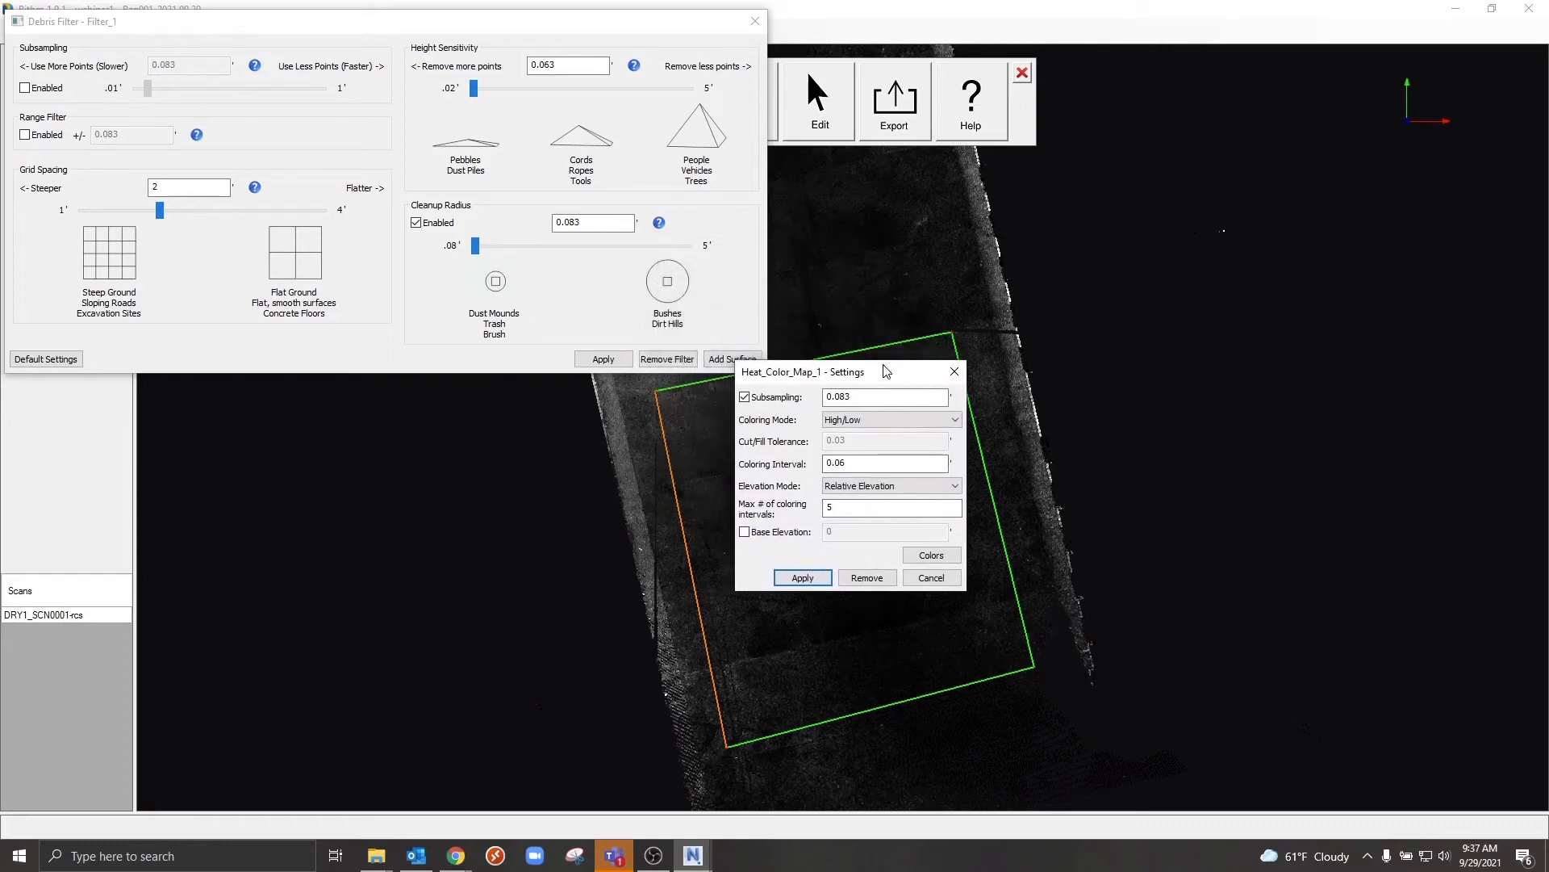
click(758, 397)
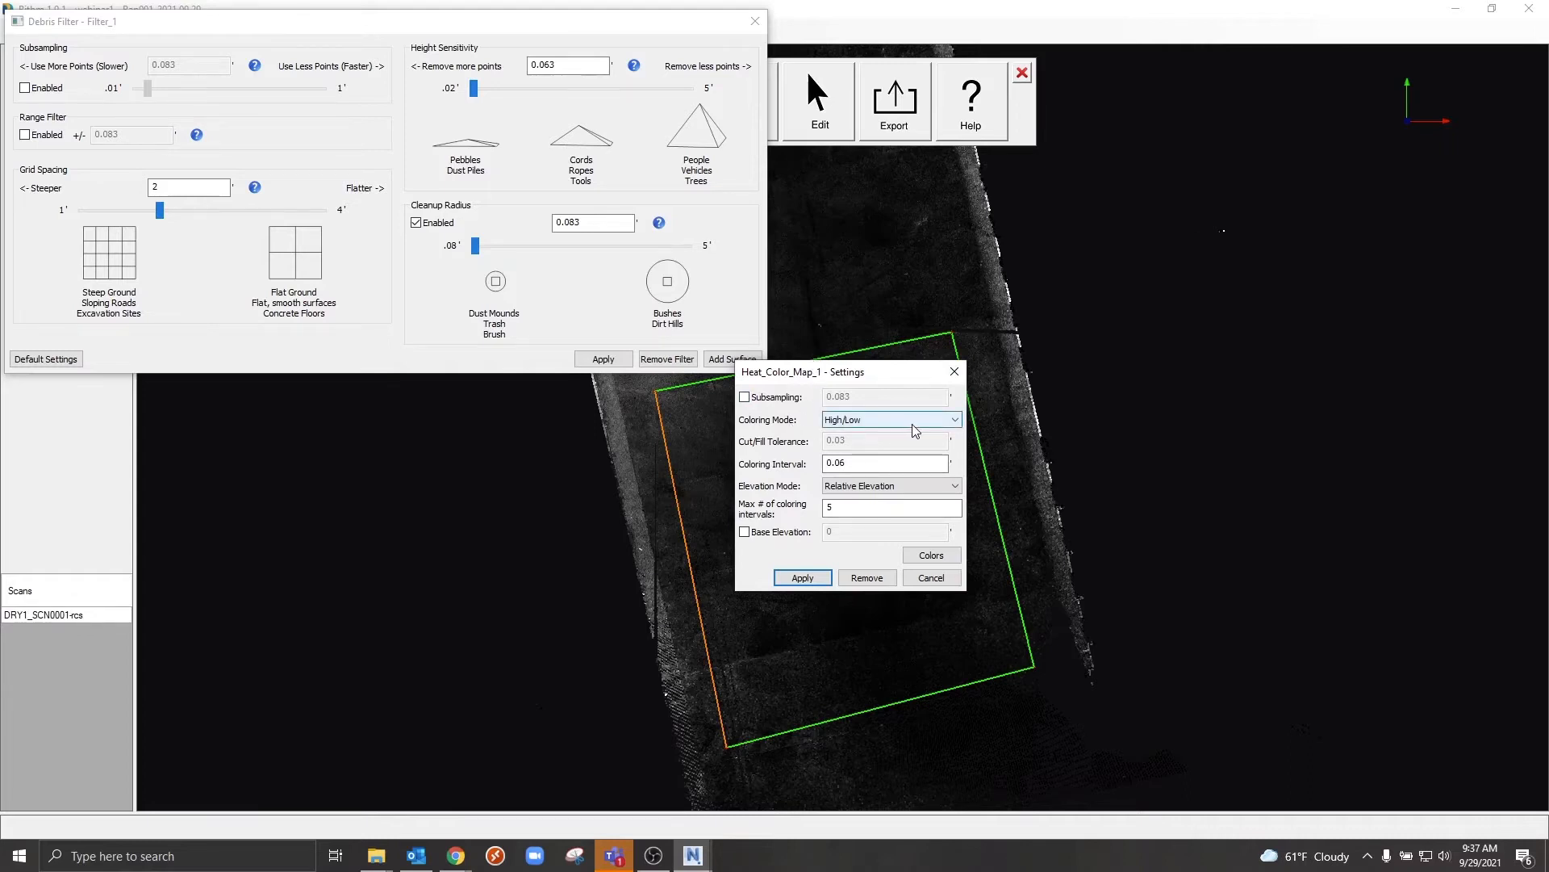
click(915, 420)
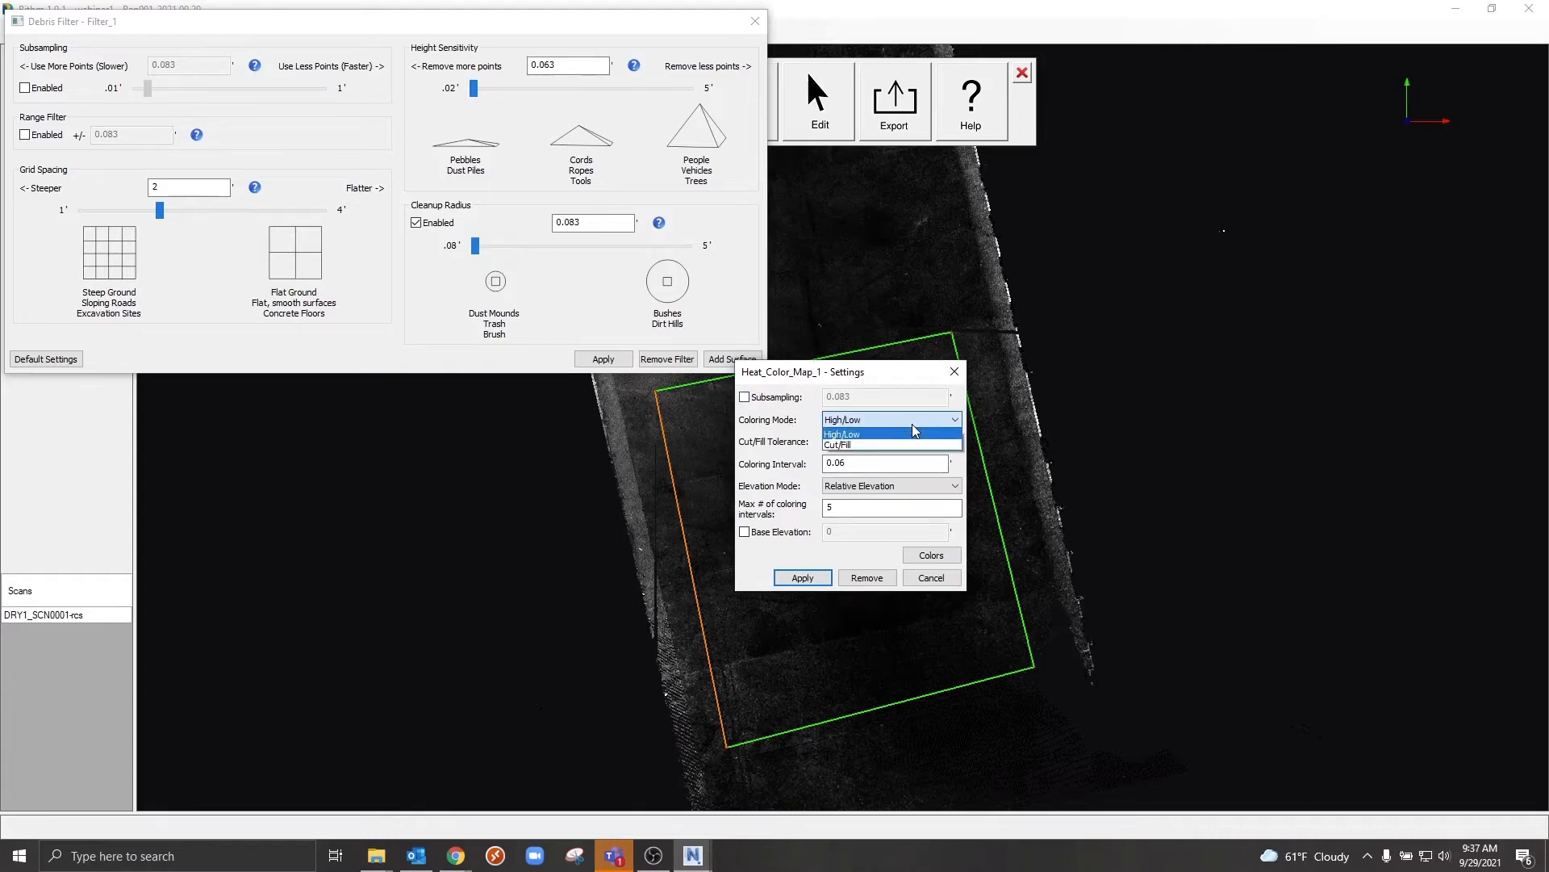
click(915, 426)
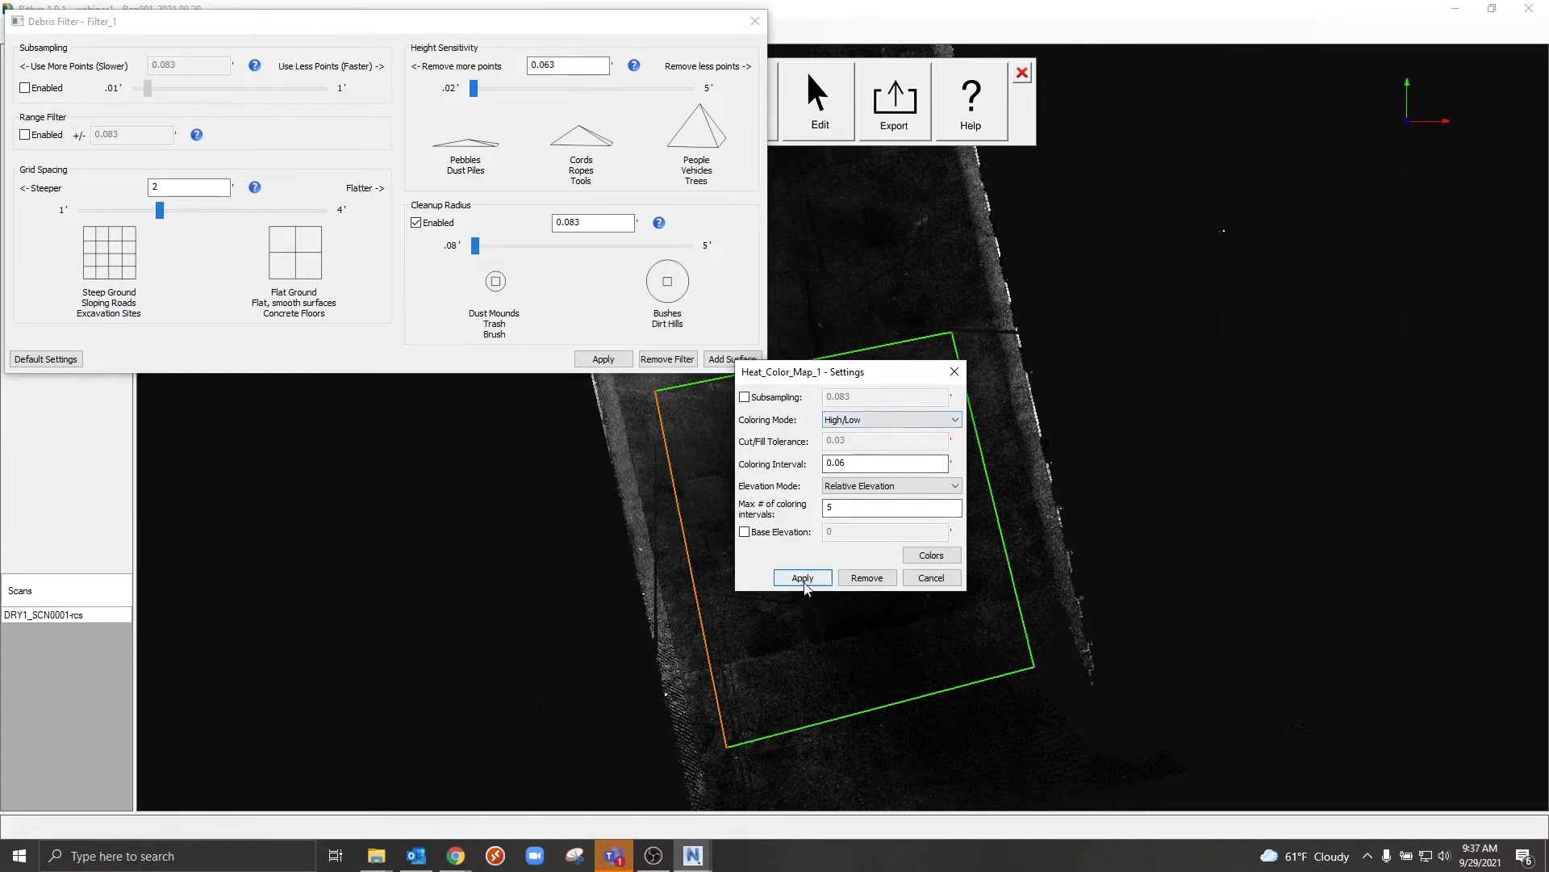
click(805, 581)
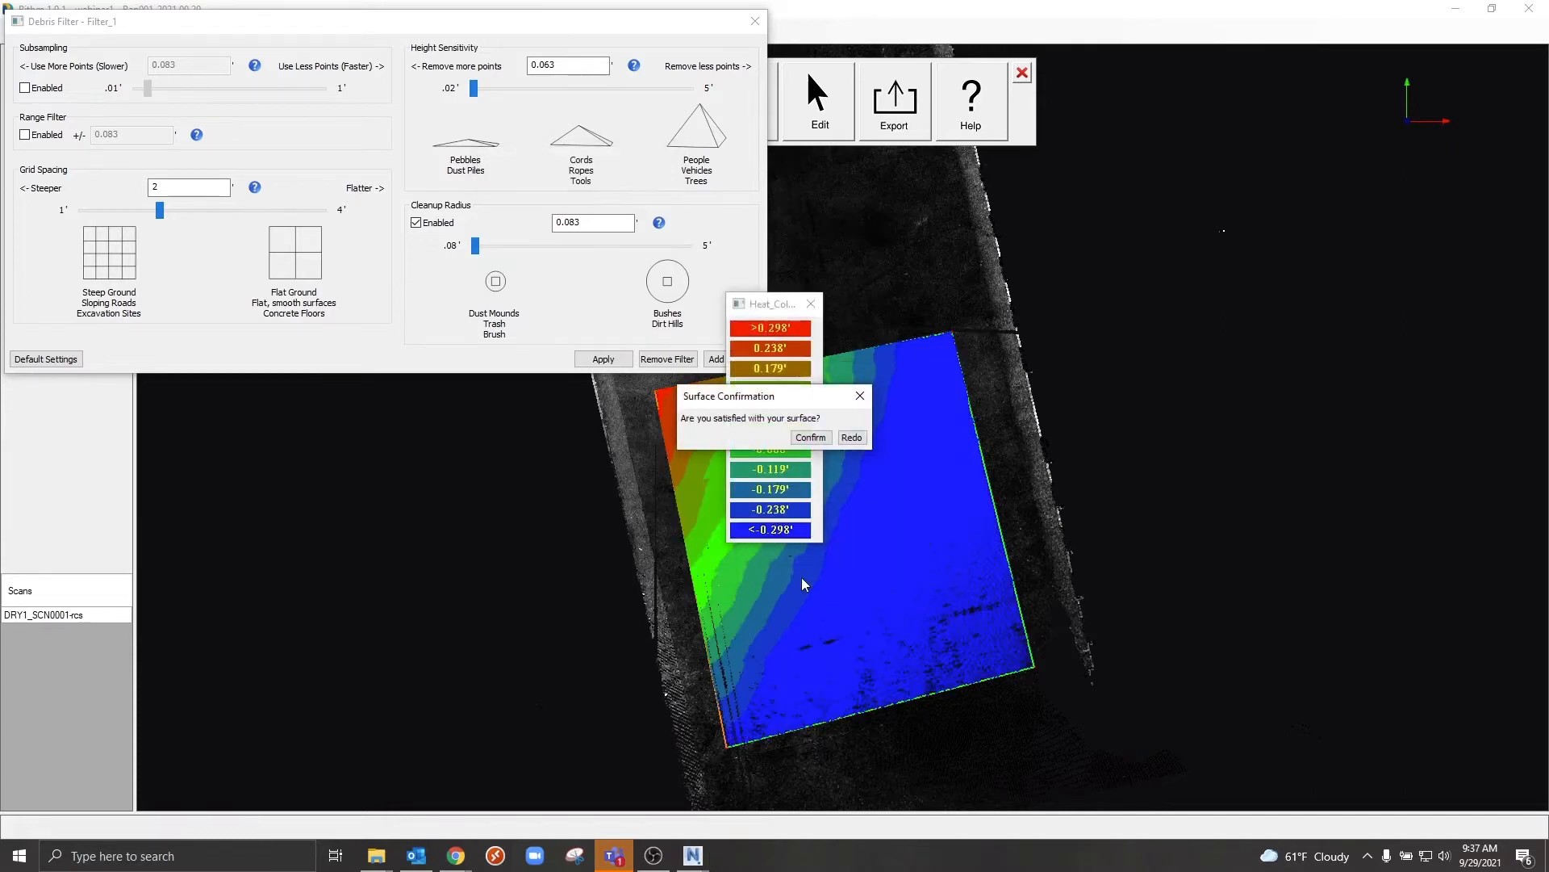
click(810, 437)
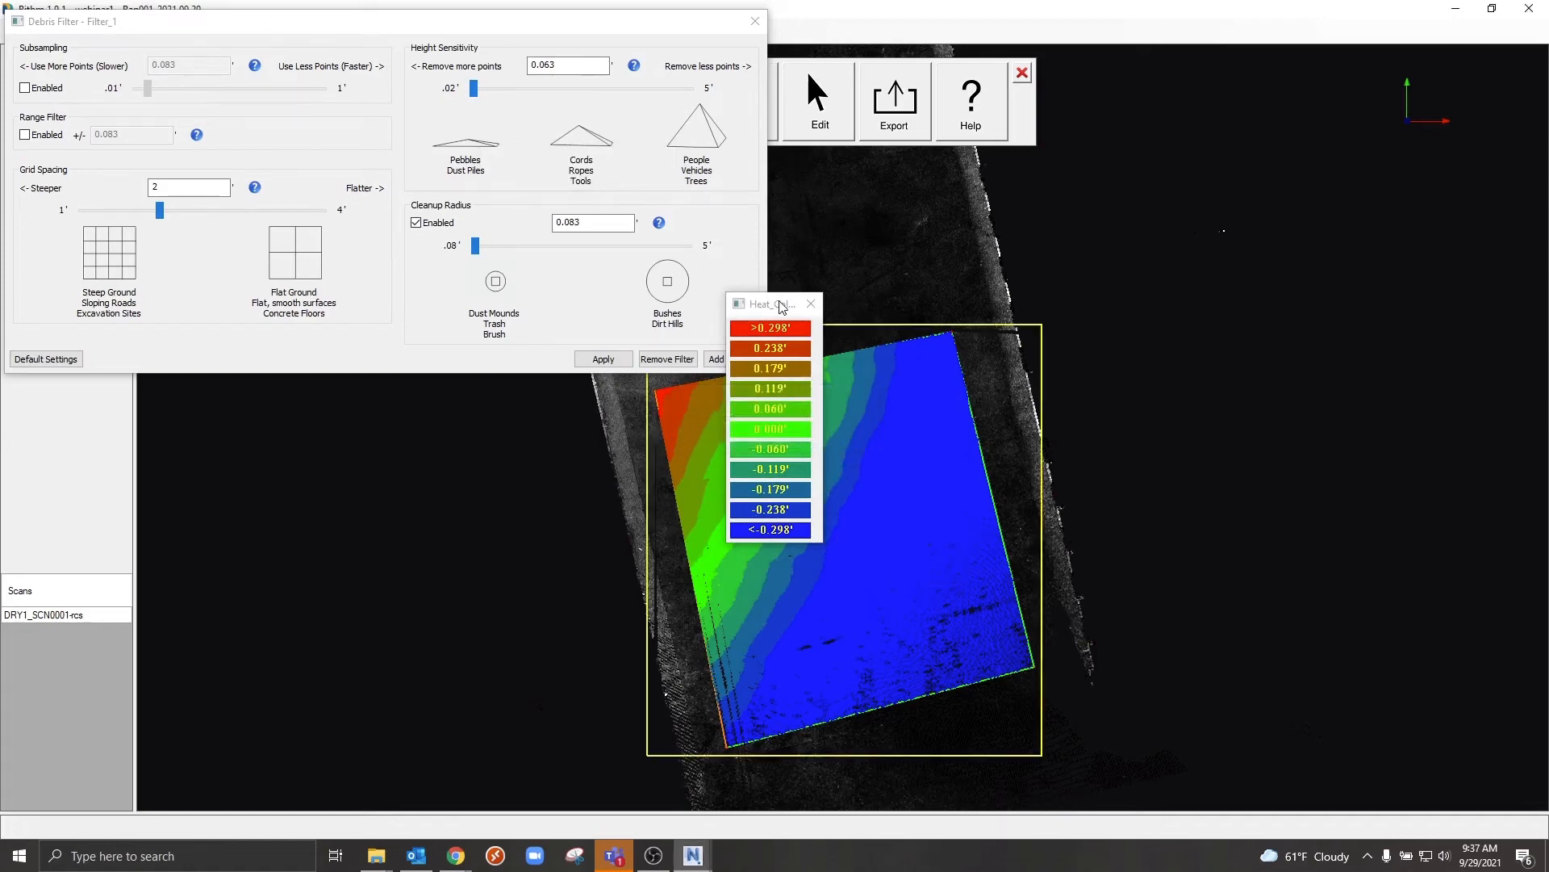
drag(781, 306, 1116, 321)
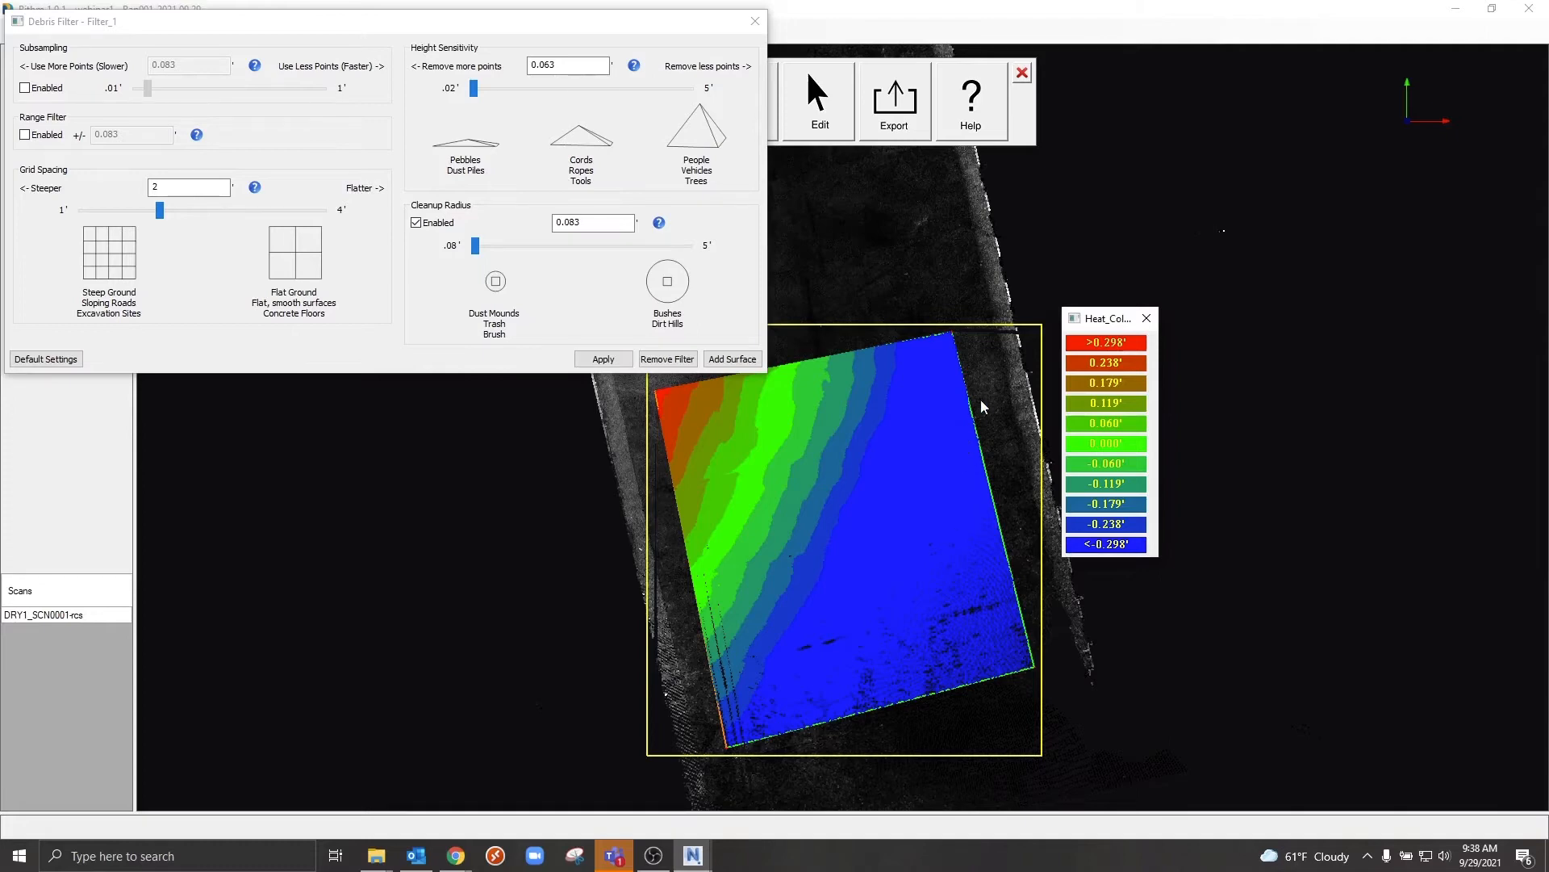
- Close the heat map's color legend and hide the Heat_Color_Map_1 layer
click(1147, 319)
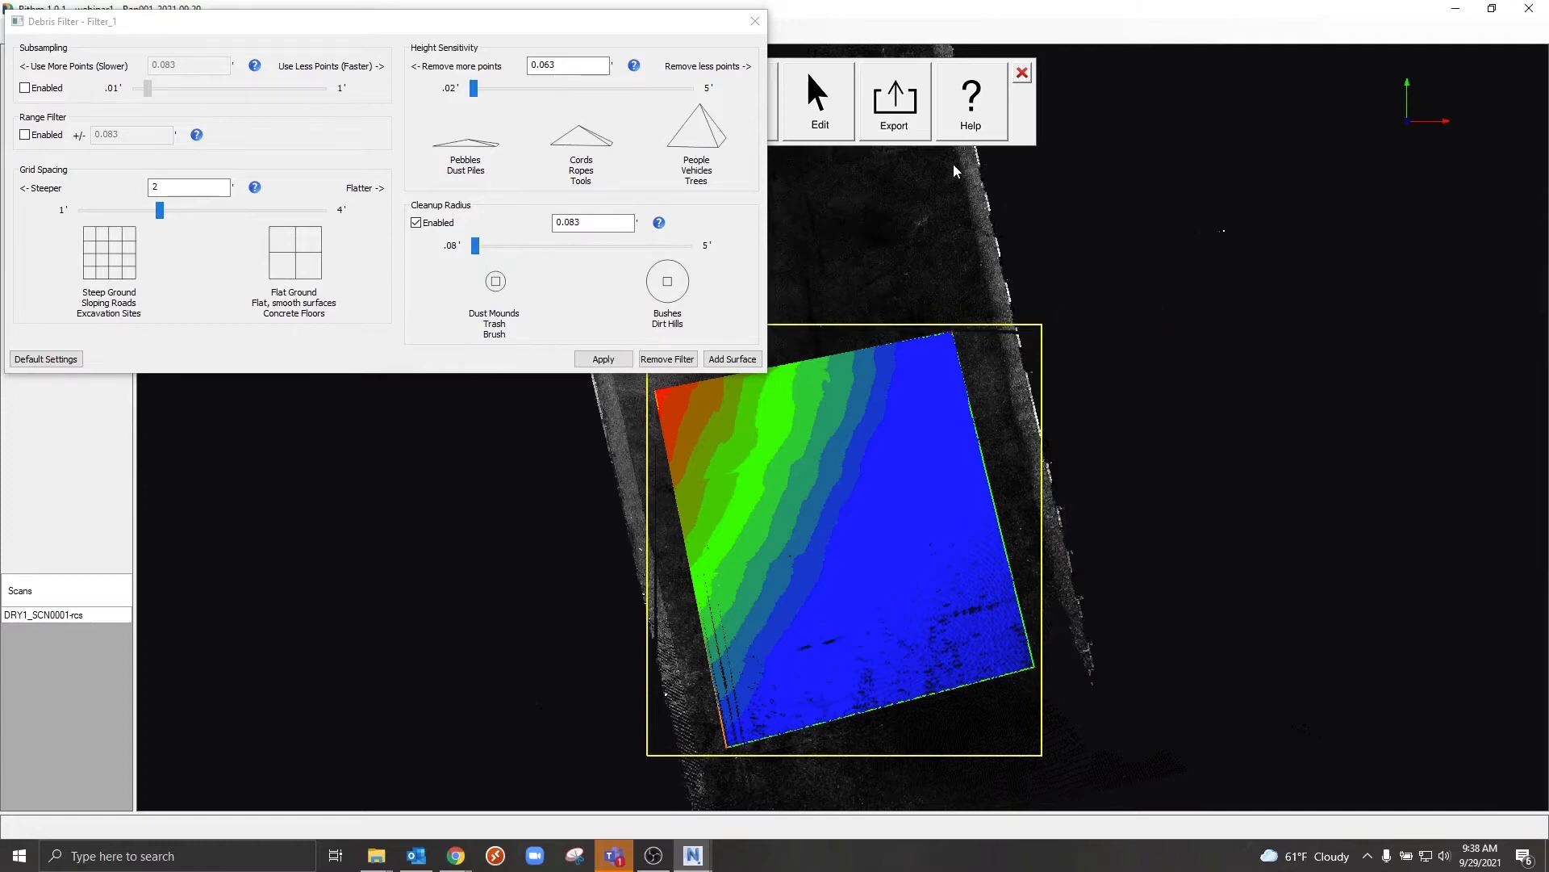
click(836, 121)
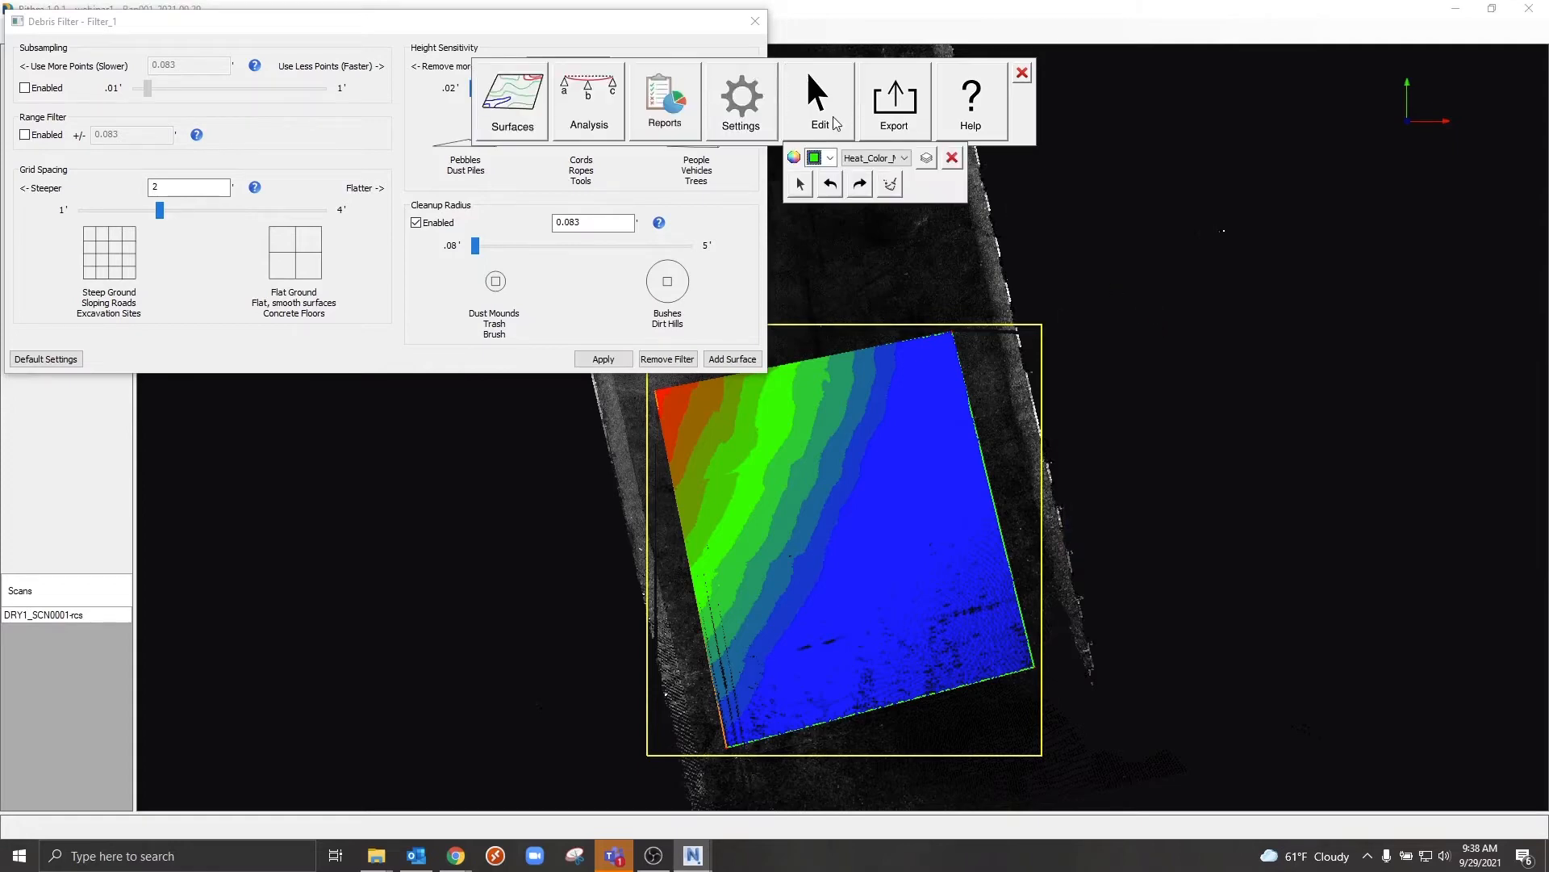
click(926, 158)
click(663, 392)
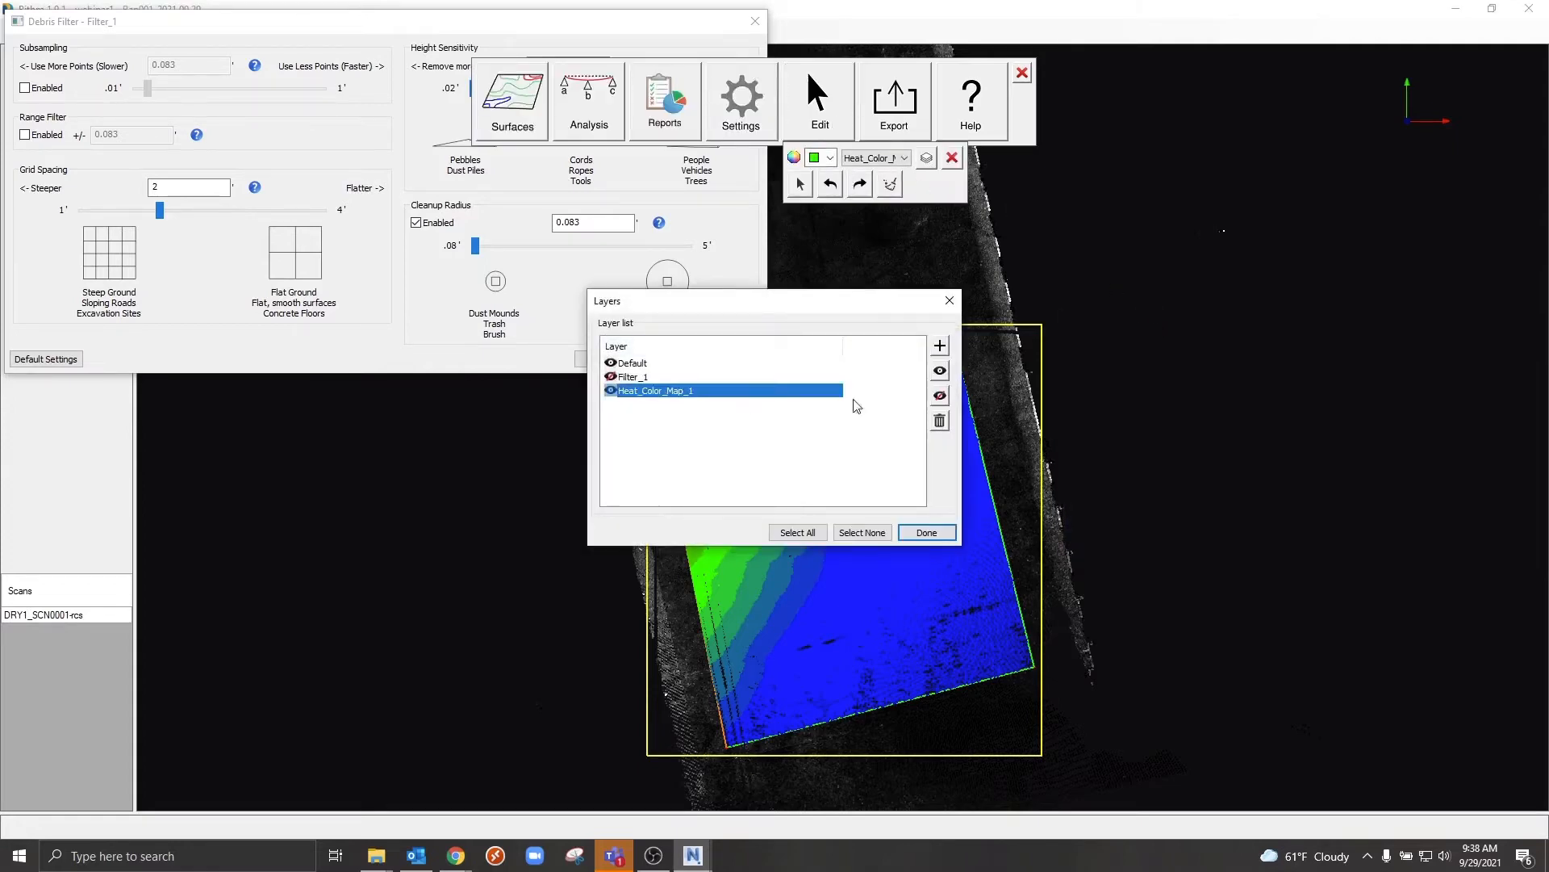
click(940, 397)
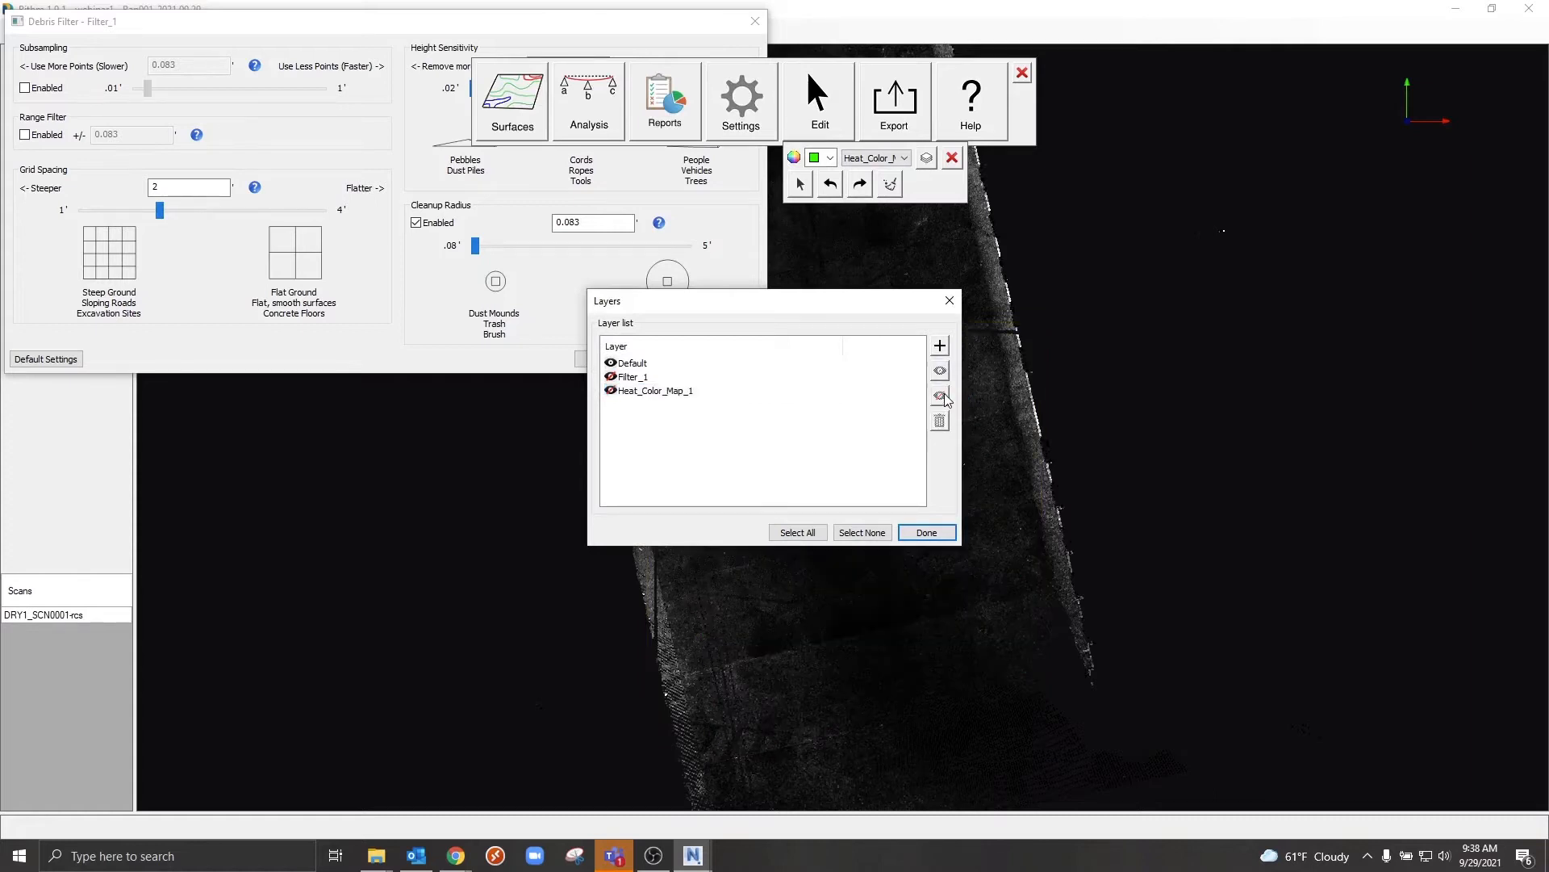
click(949, 302)
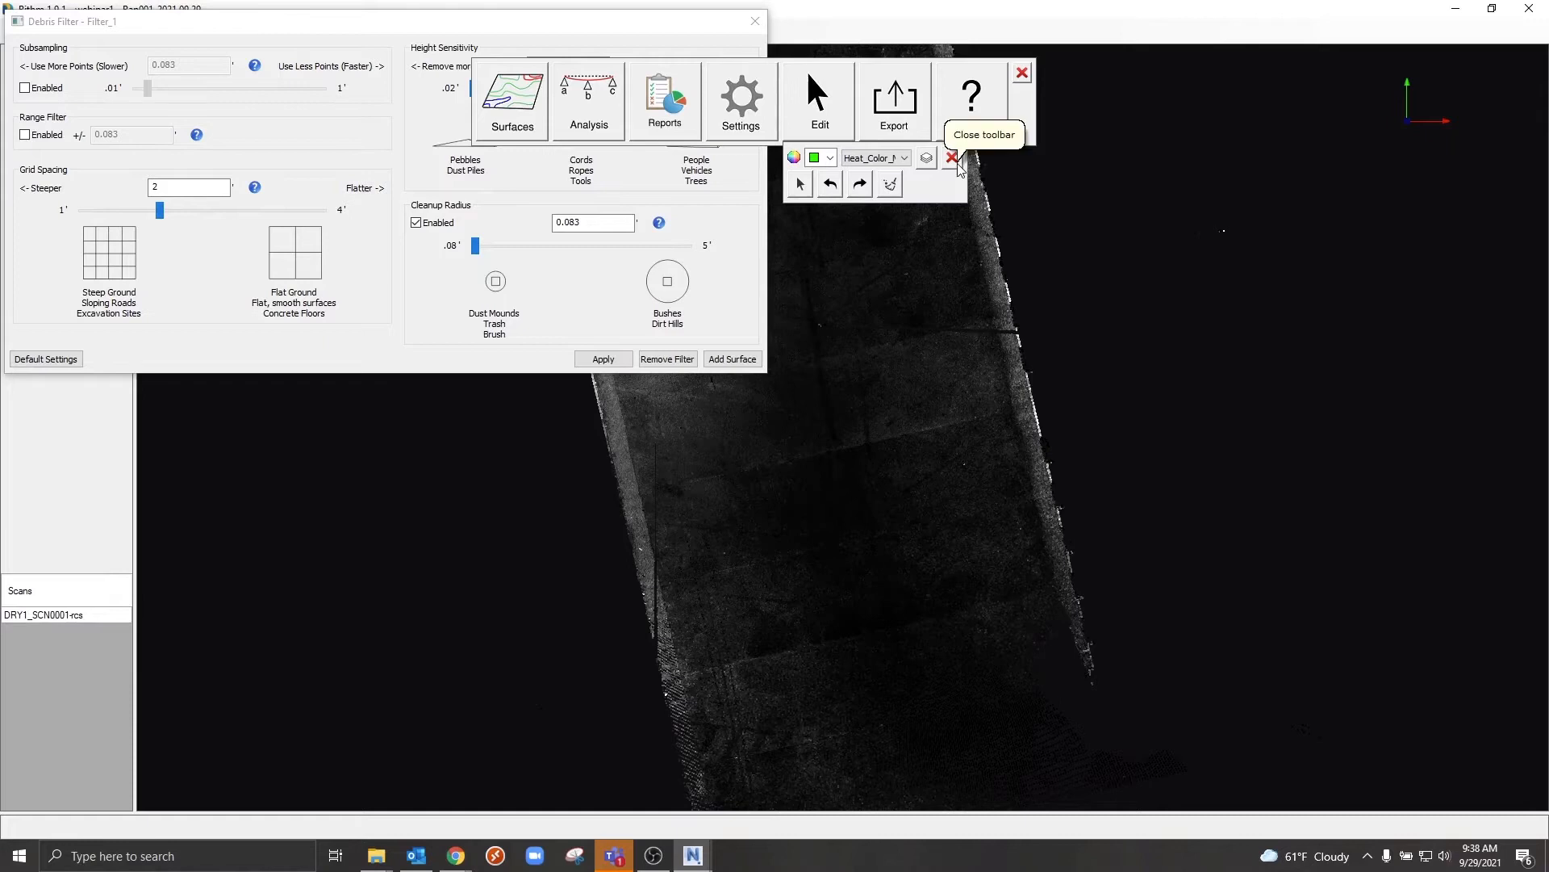
click(955, 159)
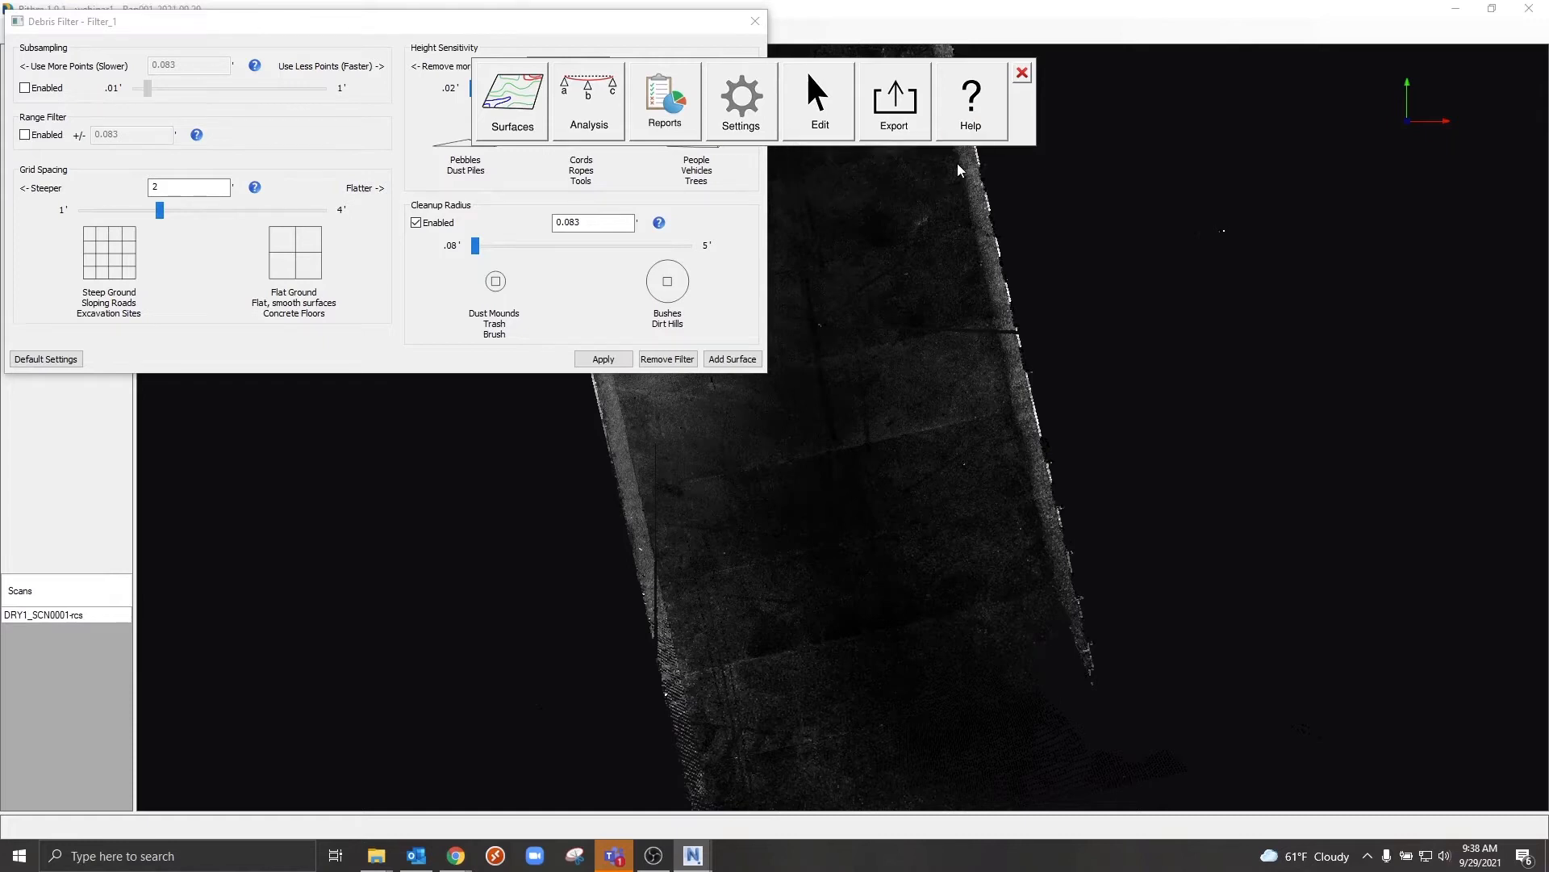
- Add a Contour Map surface from the debris filter with its default settings and High/Low coloring, and accept the result
click(262, 30)
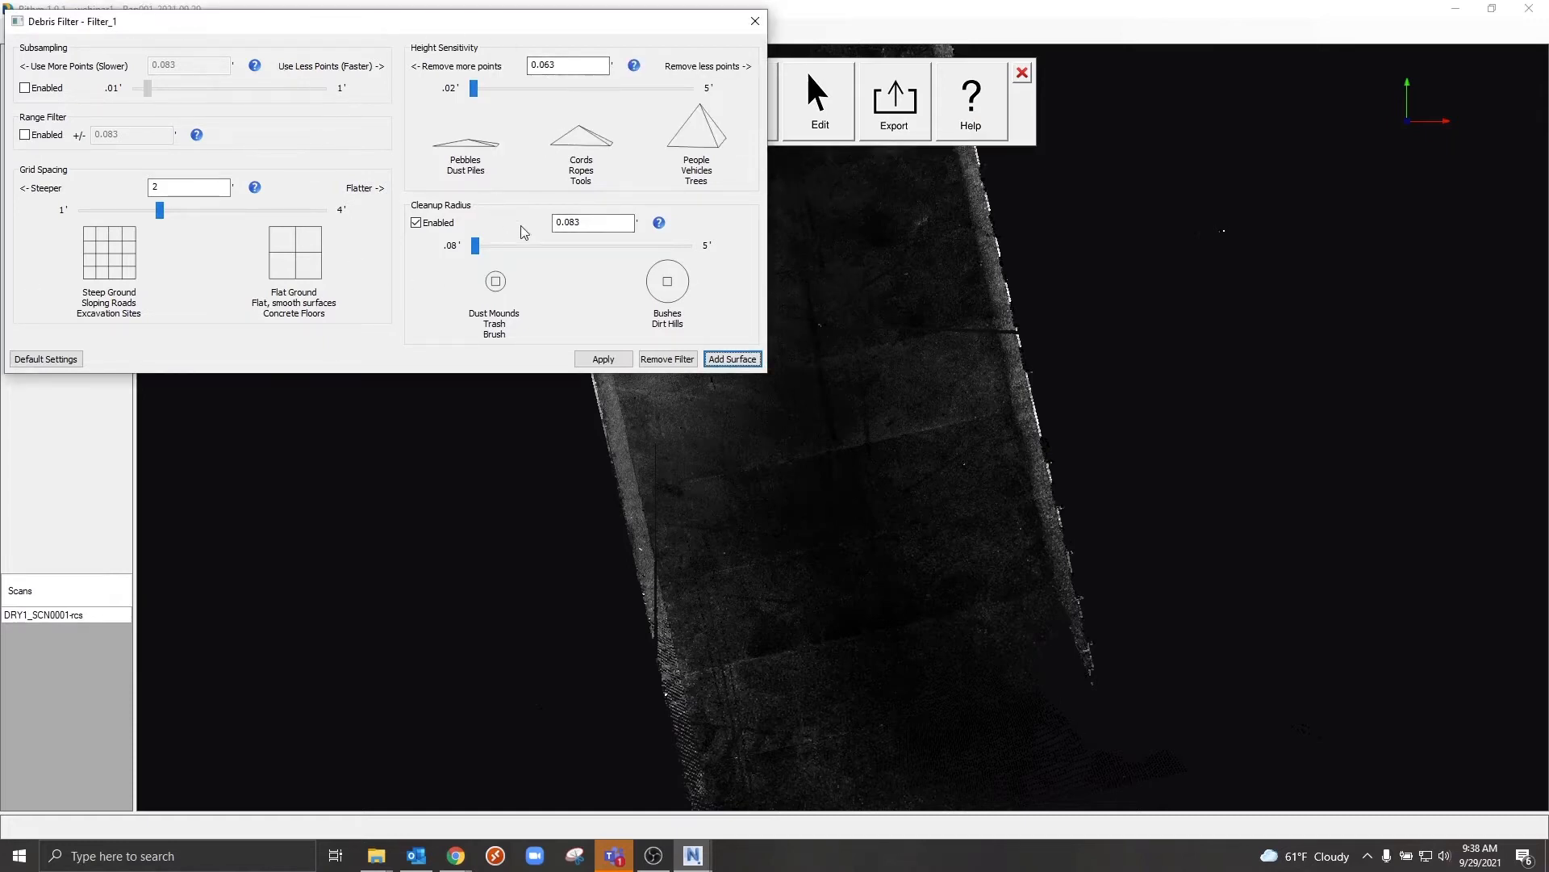
click(724, 361)
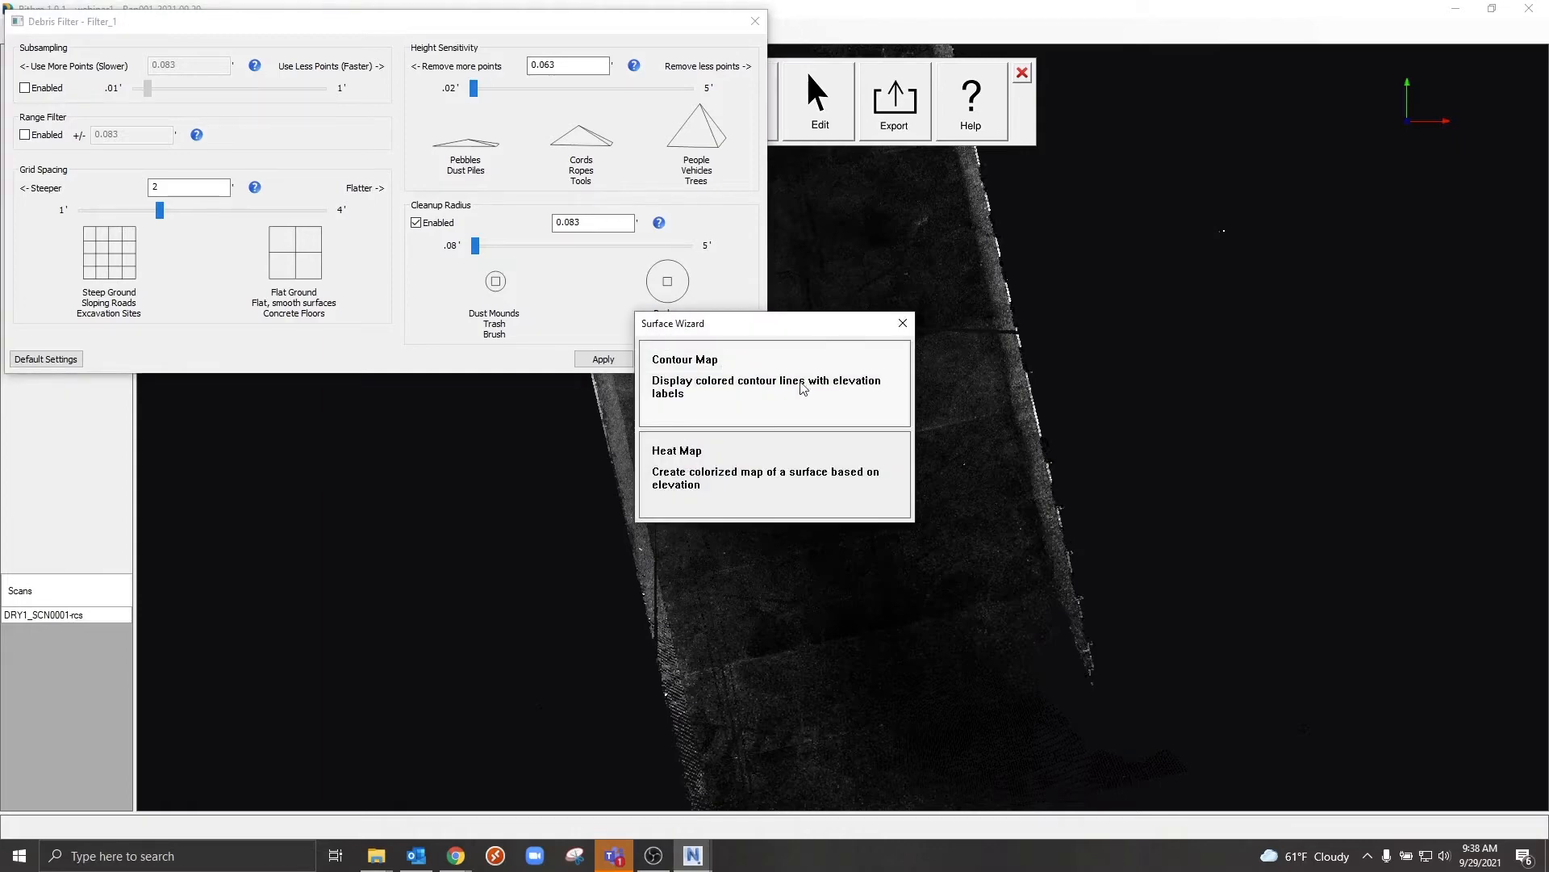
click(754, 378)
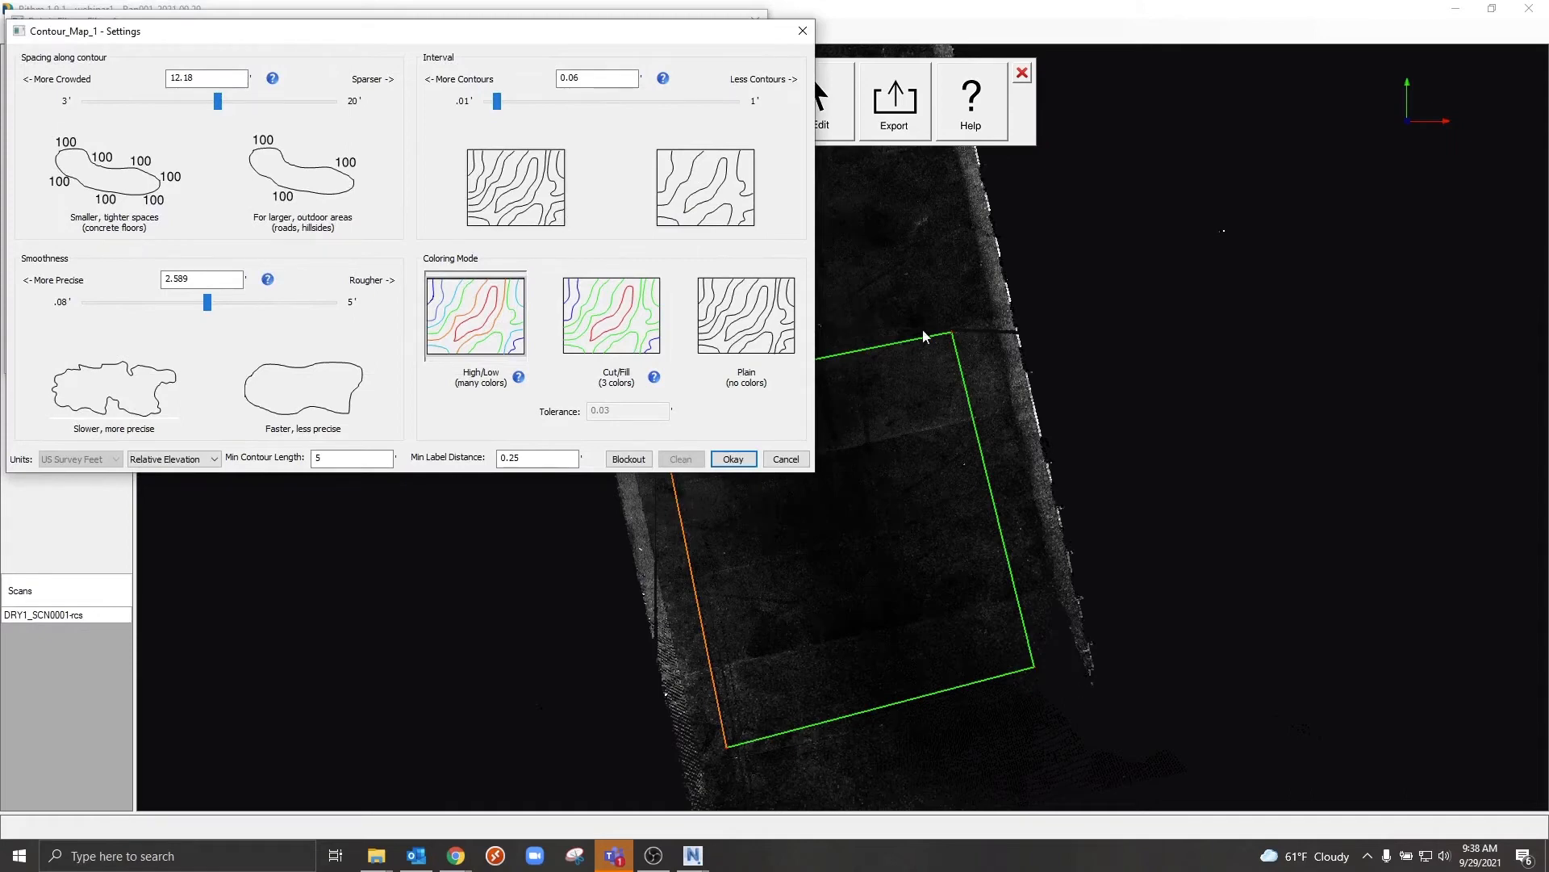
drag(602, 34, 625, 51)
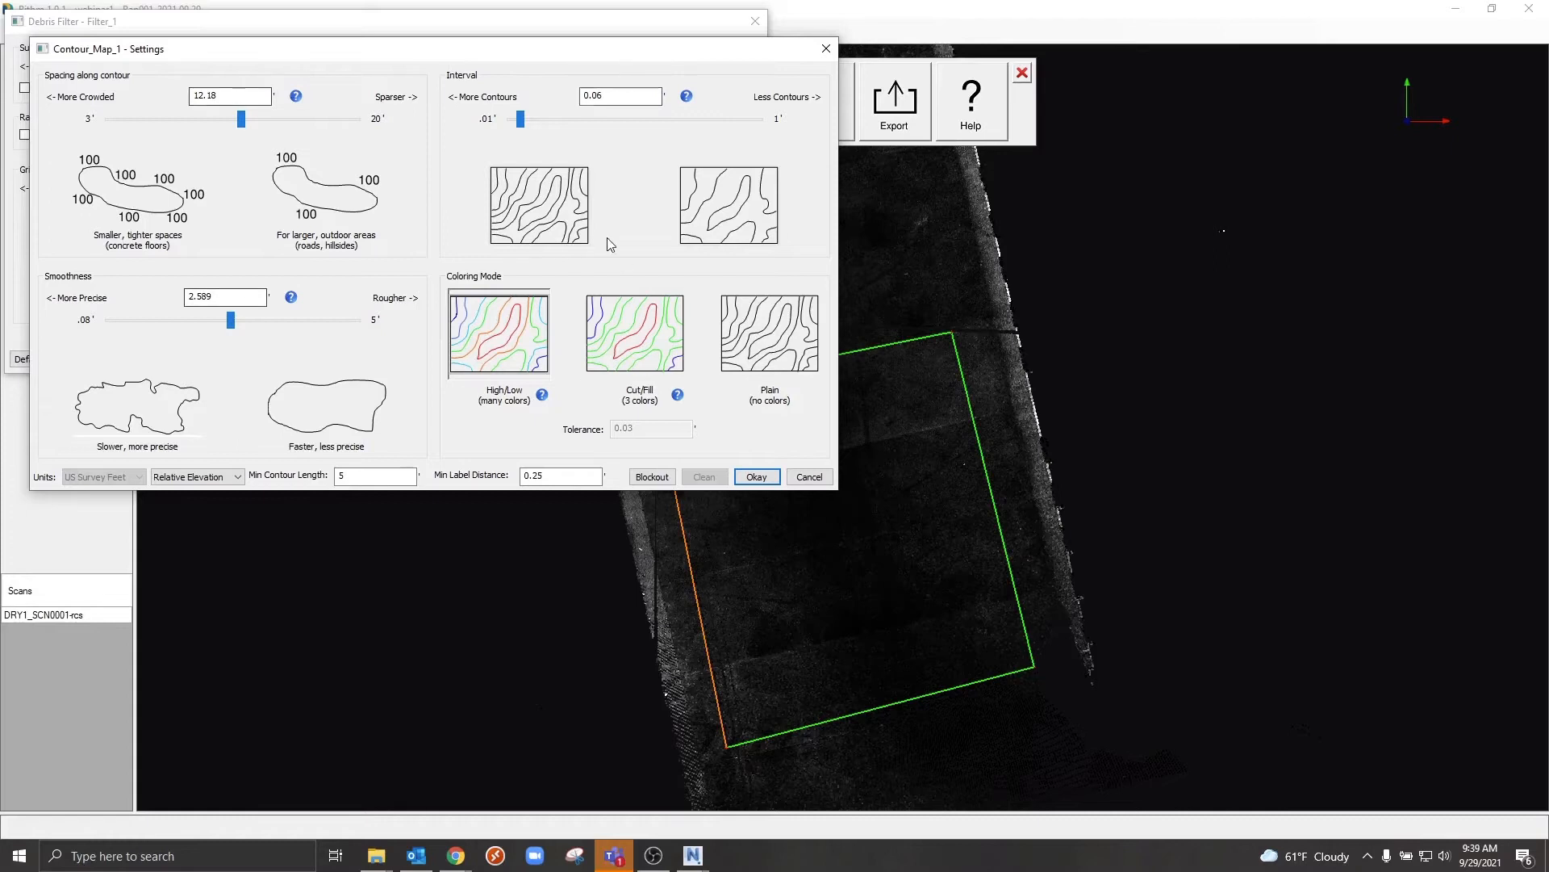
click(758, 477)
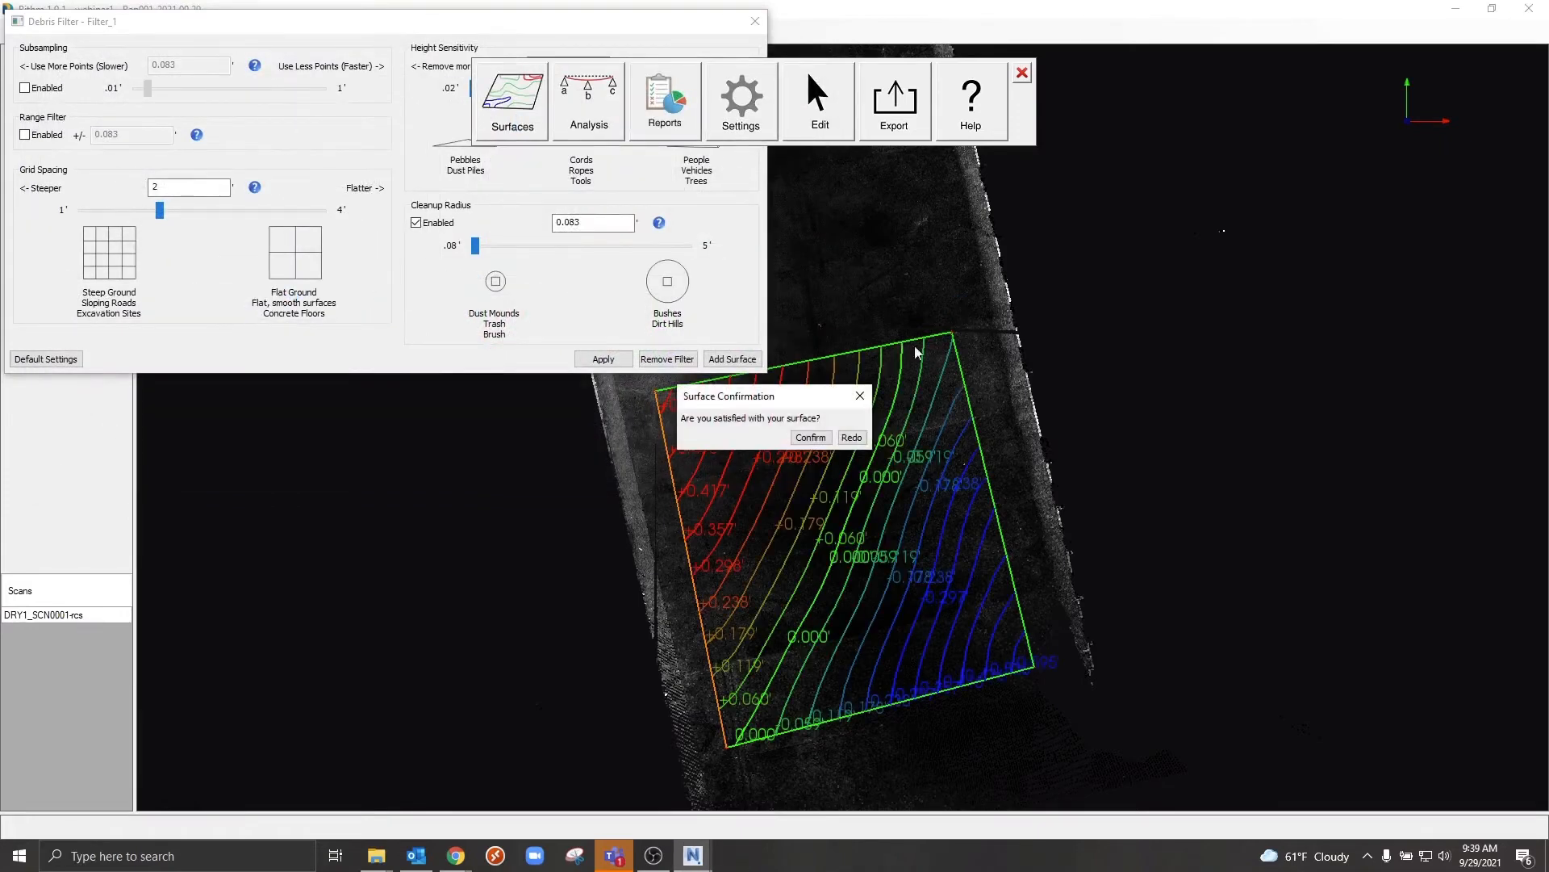
click(810, 436)
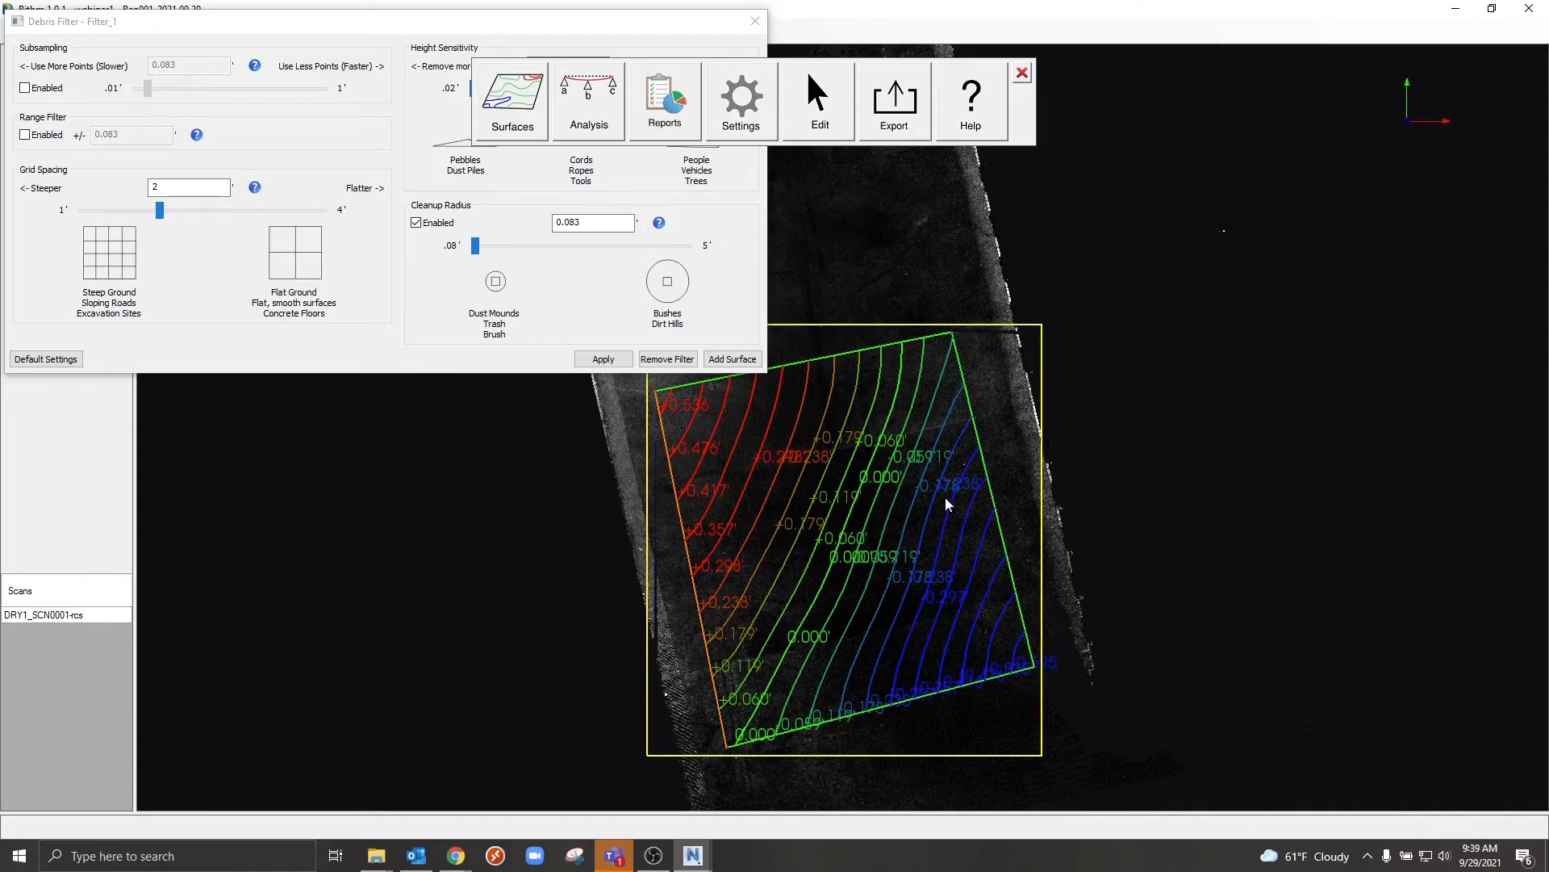
- Review the export options for file type, path and units, and close them without exporting
click(894, 101)
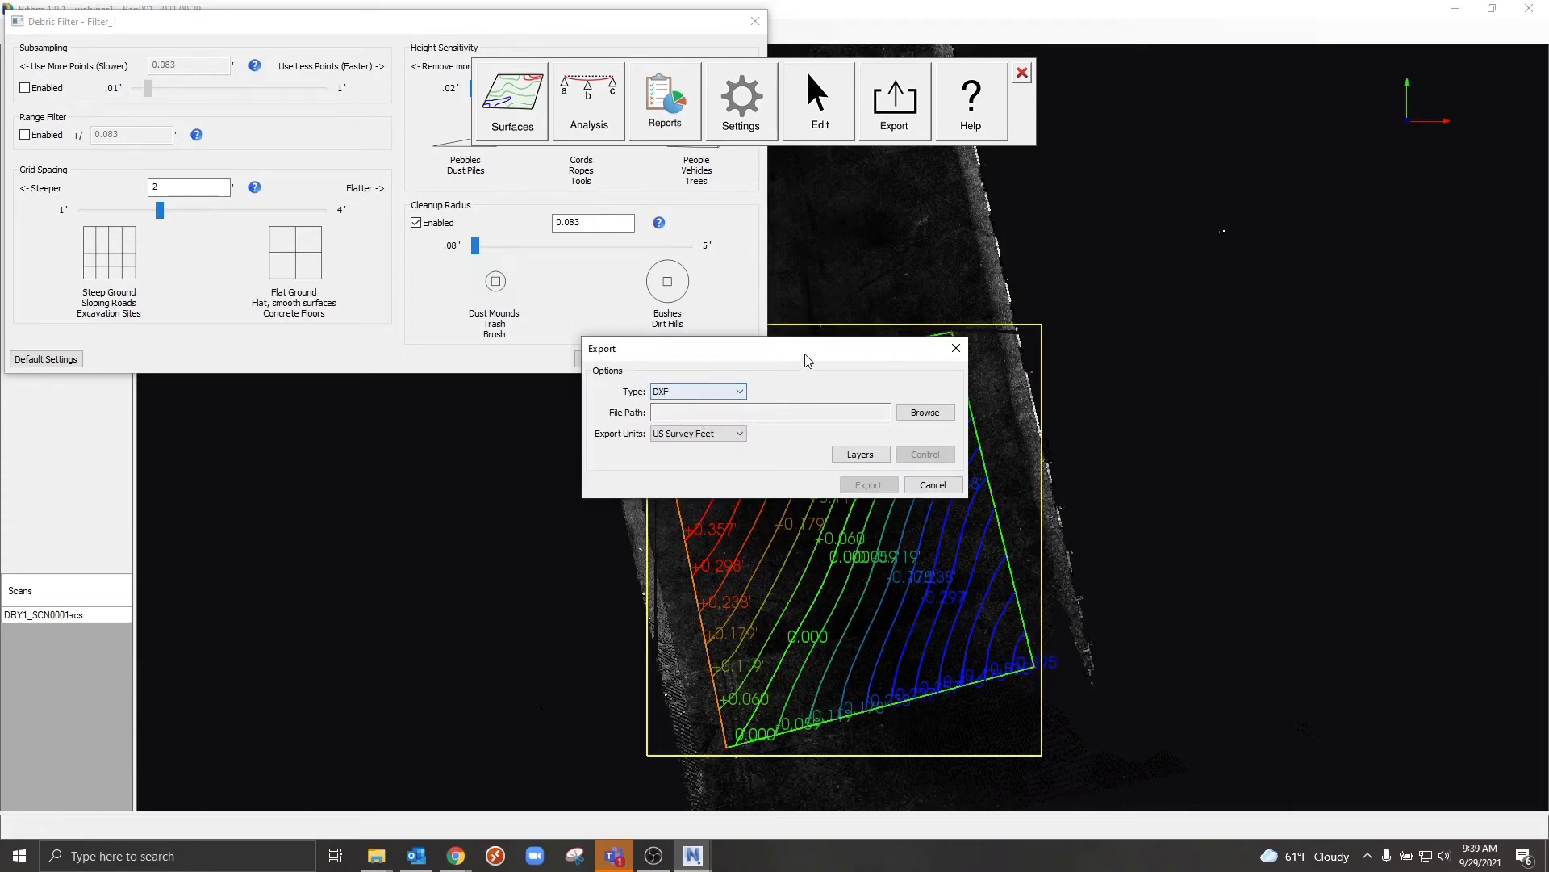
drag(808, 355, 861, 307)
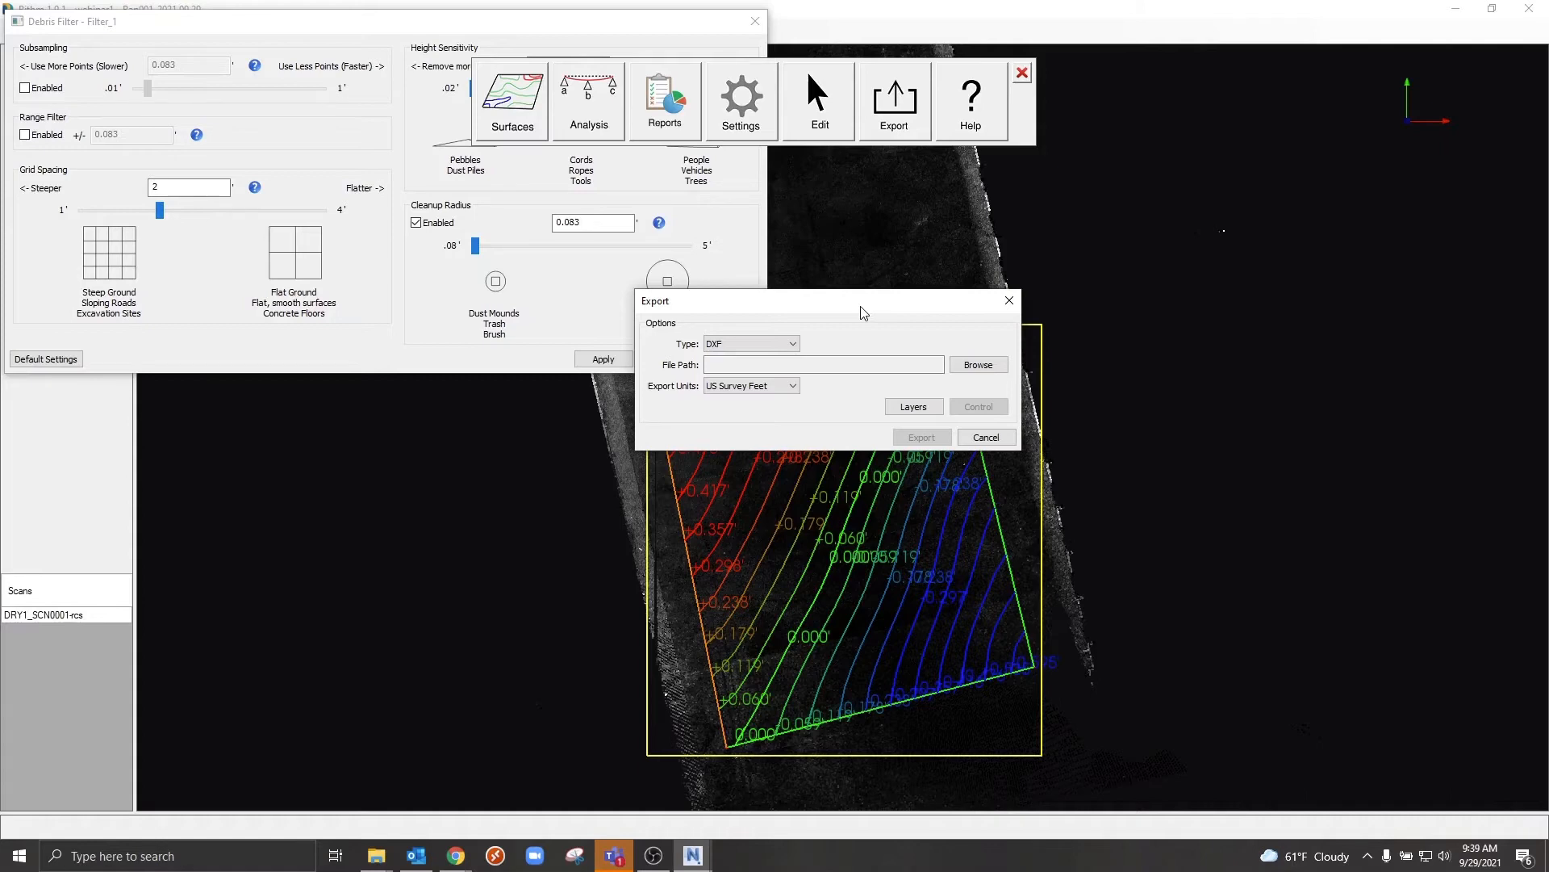
drag(861, 312, 889, 196)
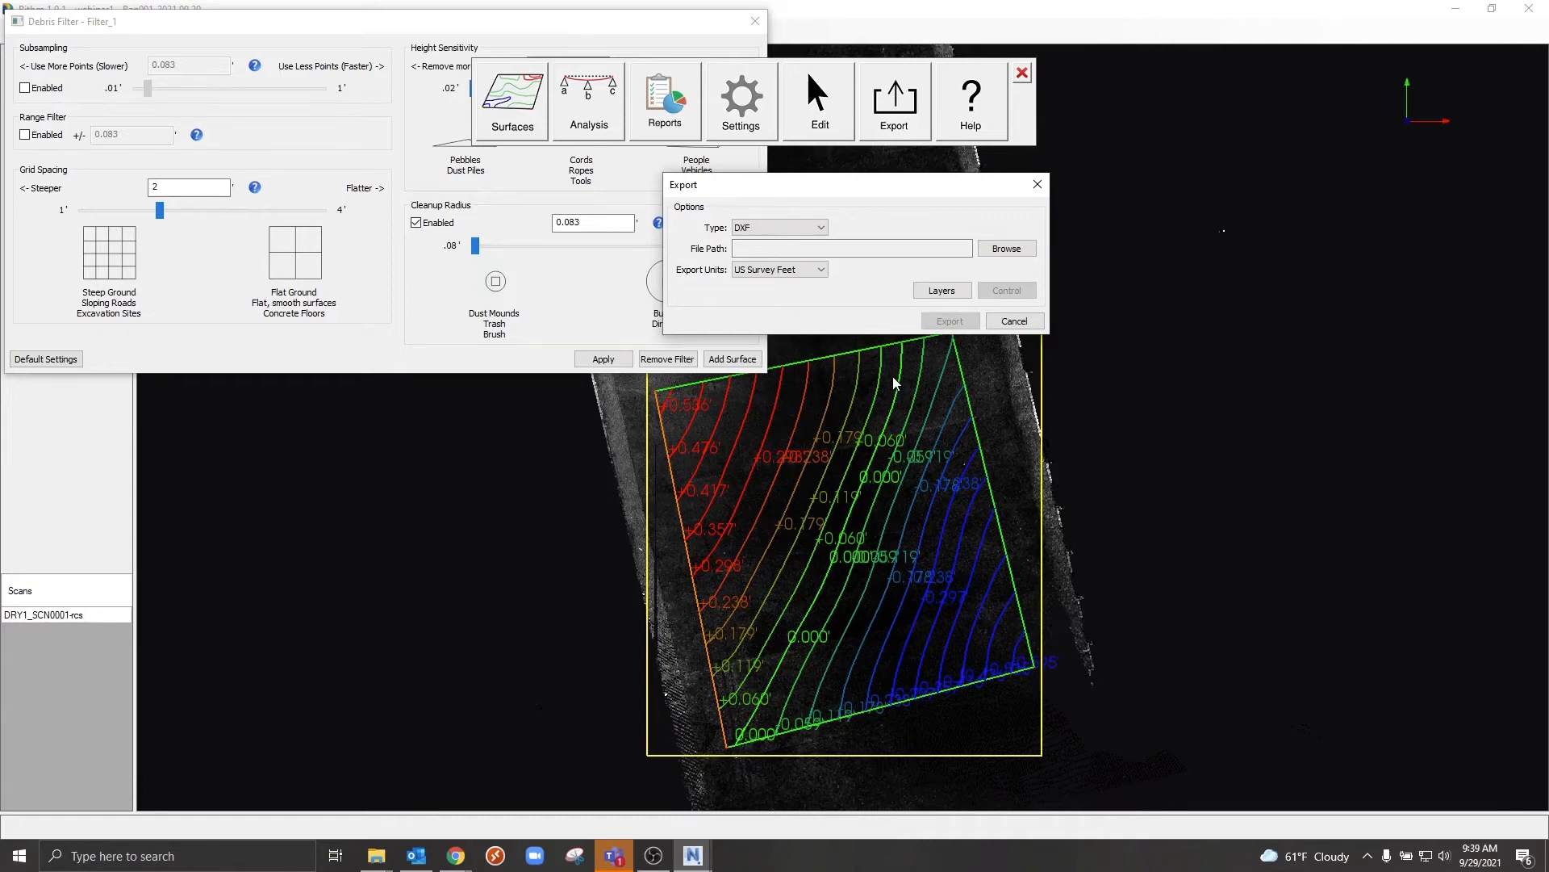
click(1037, 185)
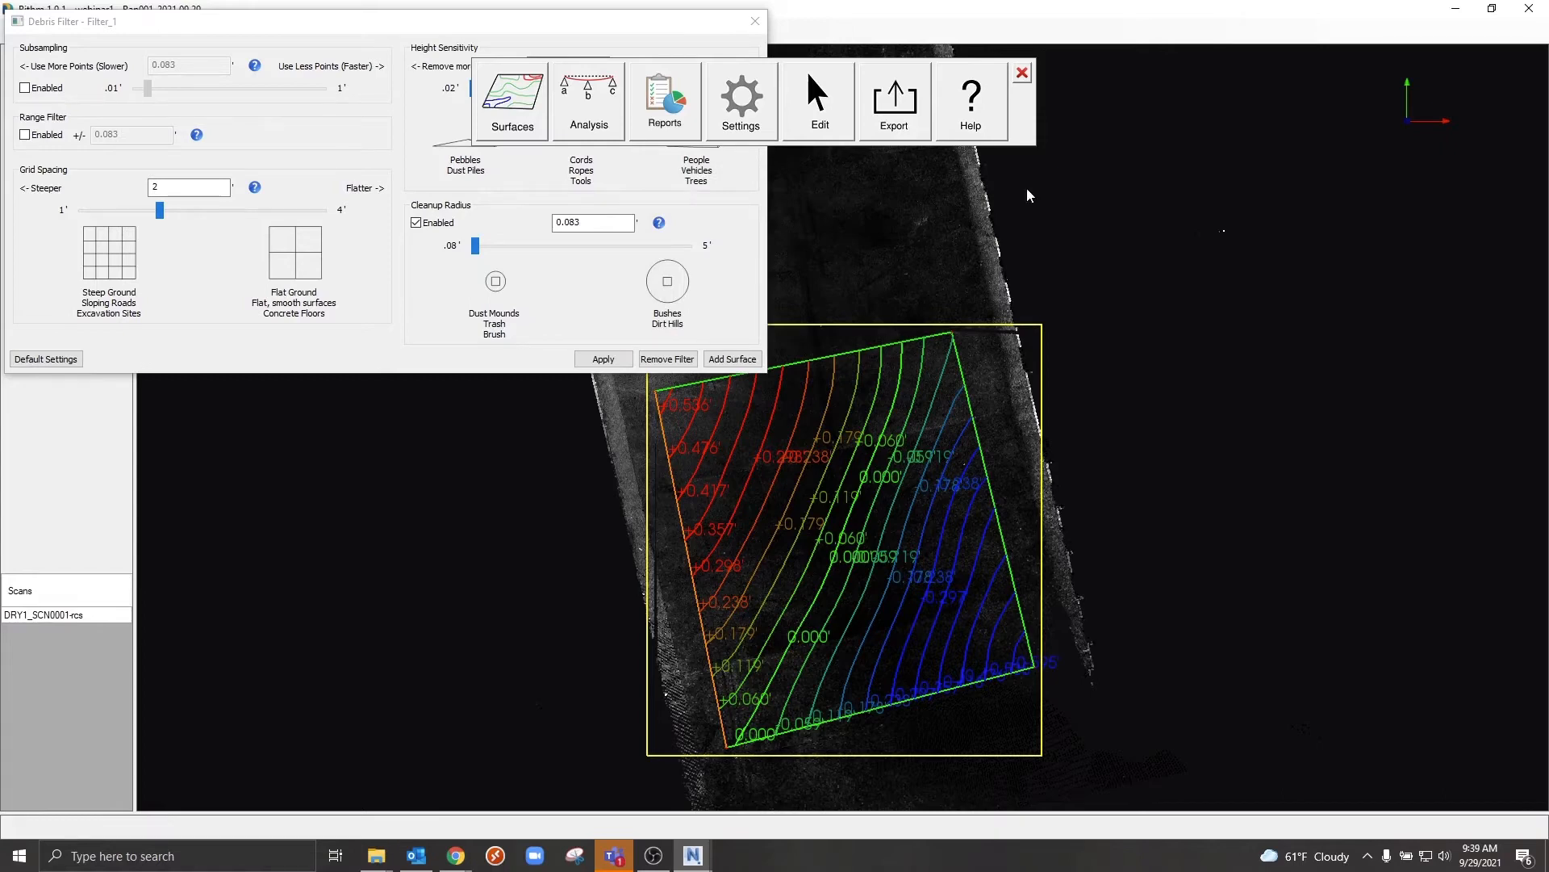
- Hide the Contour_Map_1 layer and close the Debris Filter settings and the editing tools
click(838, 130)
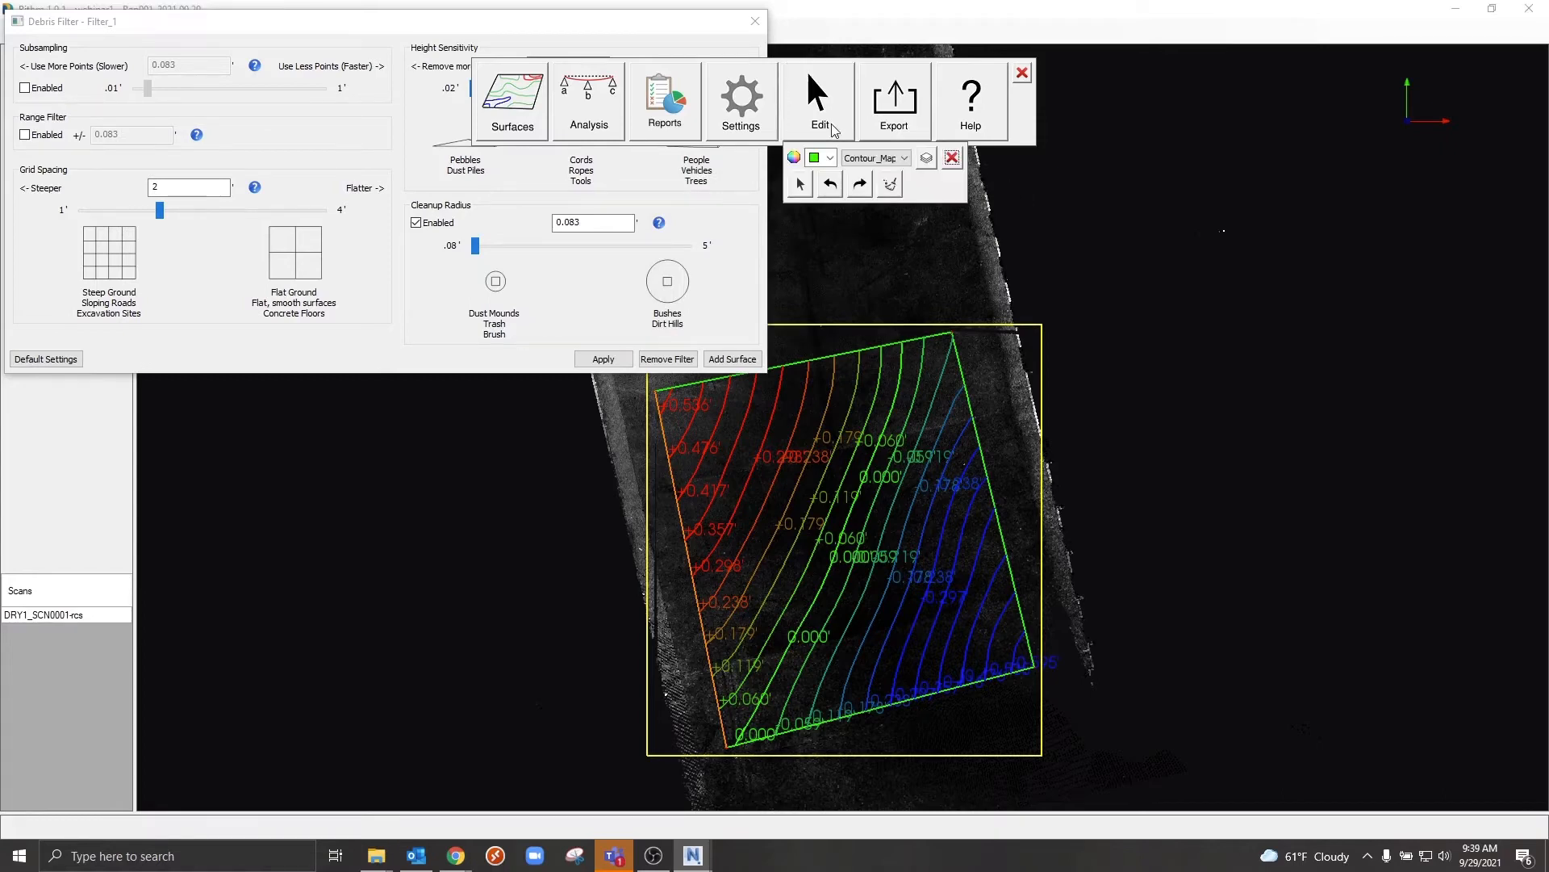
click(927, 158)
click(660, 405)
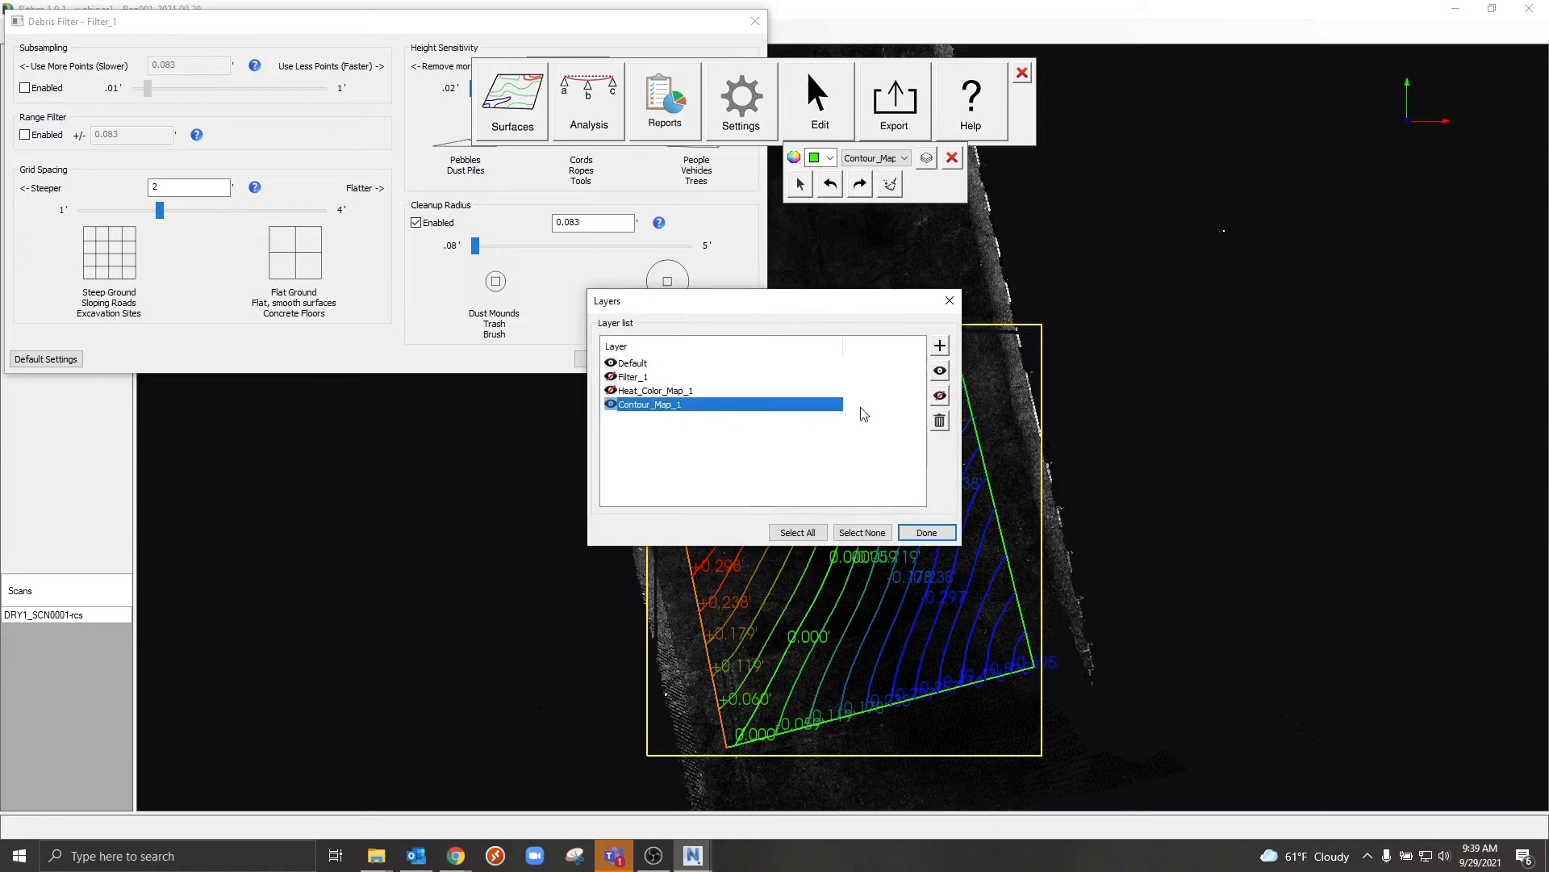
click(939, 398)
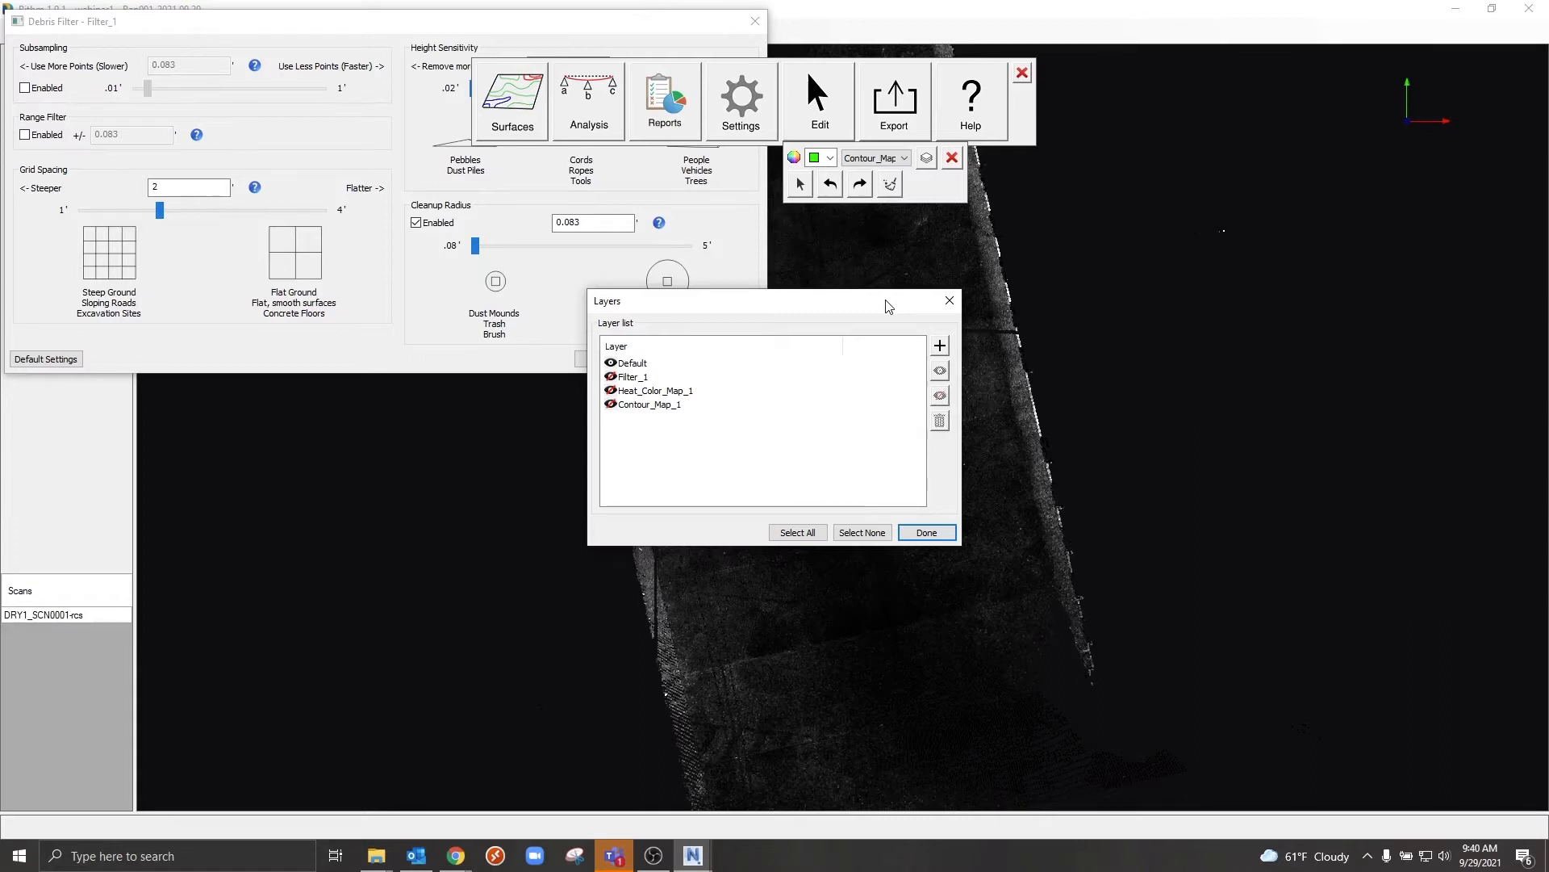
click(926, 532)
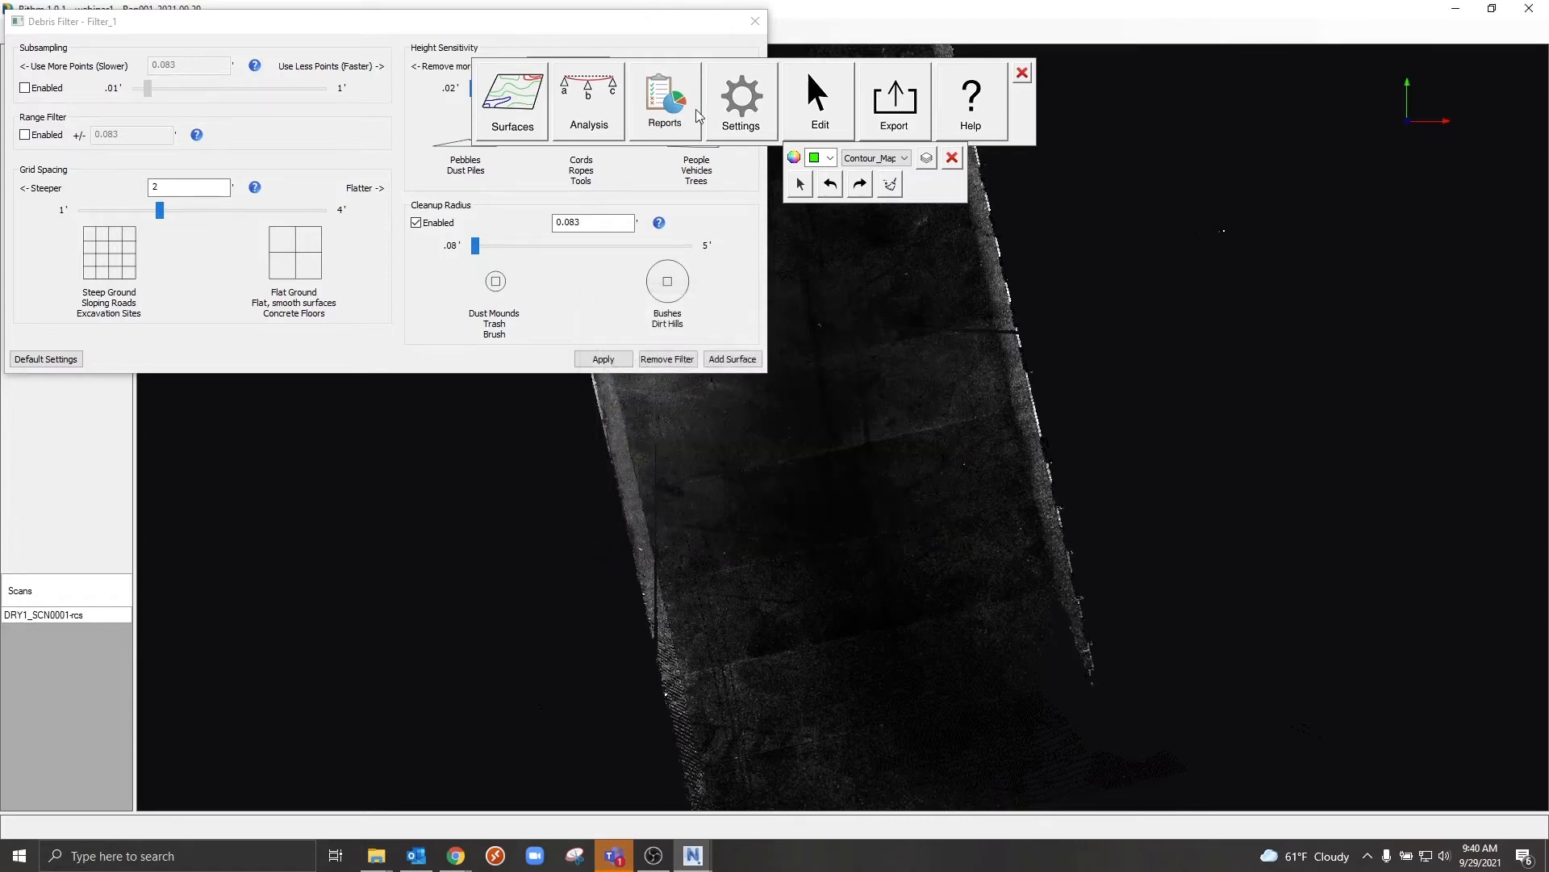
click(755, 22)
click(953, 158)
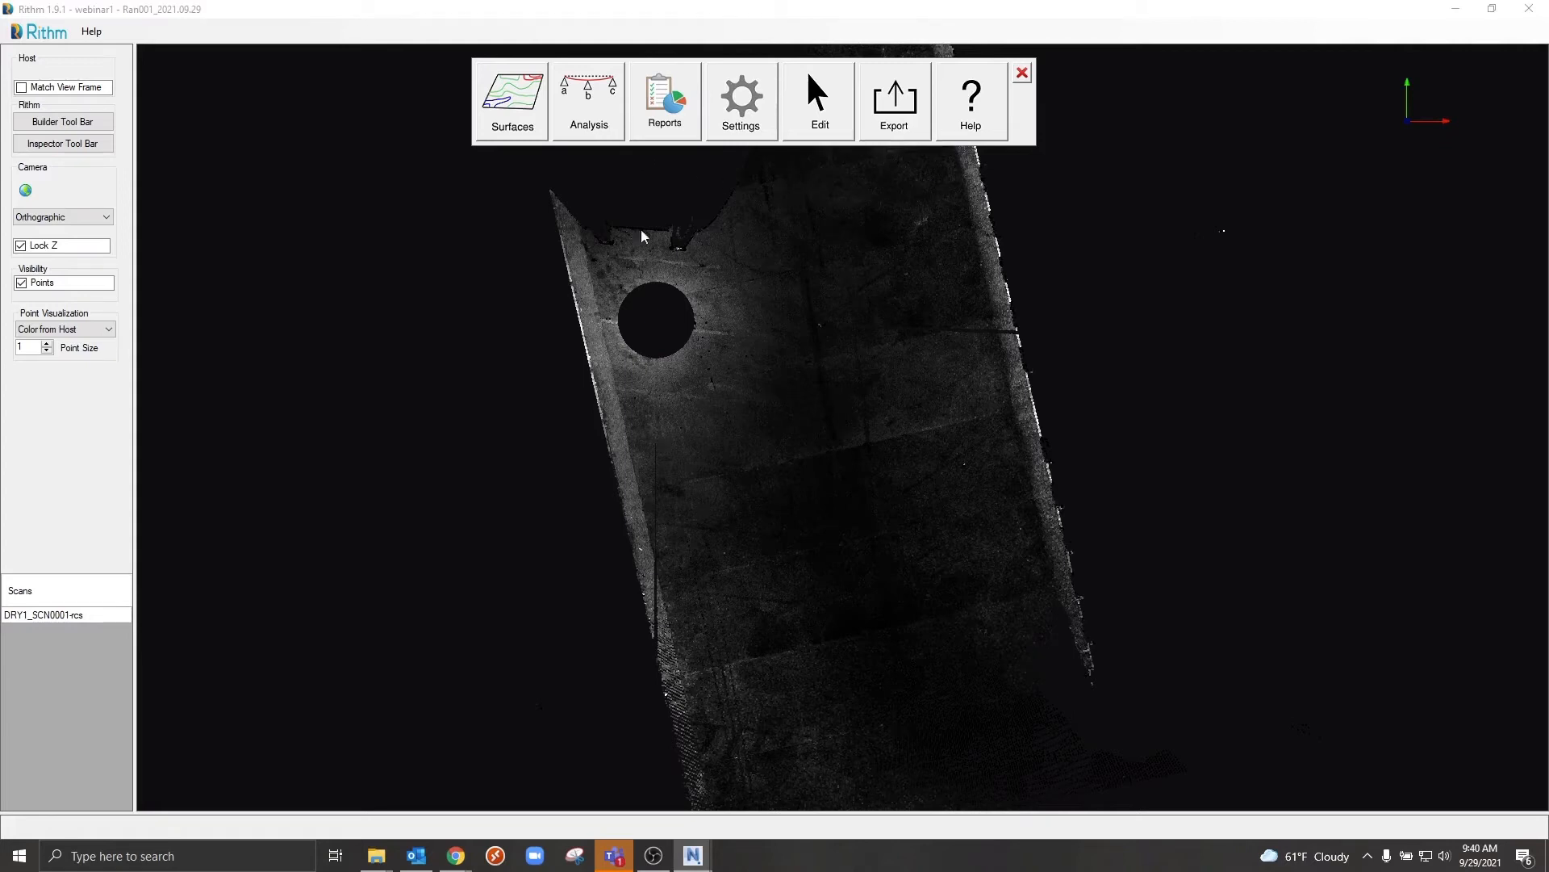
- Start a Grid of Points analysis with the descriptor "point", start number 1 and a grid spacing of 10 feet
click(604, 99)
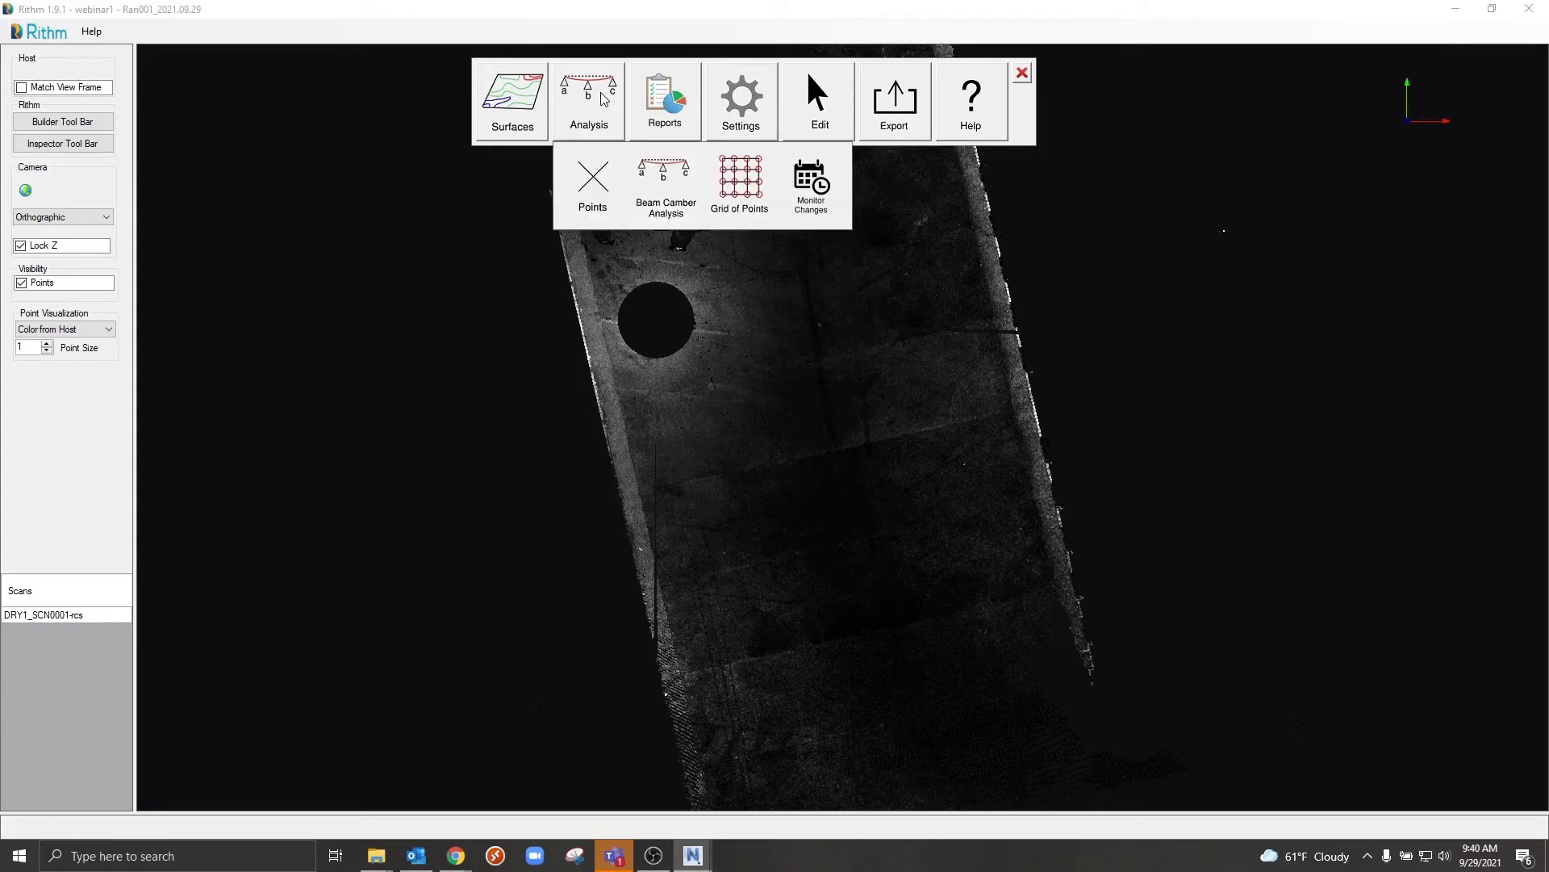
click(743, 186)
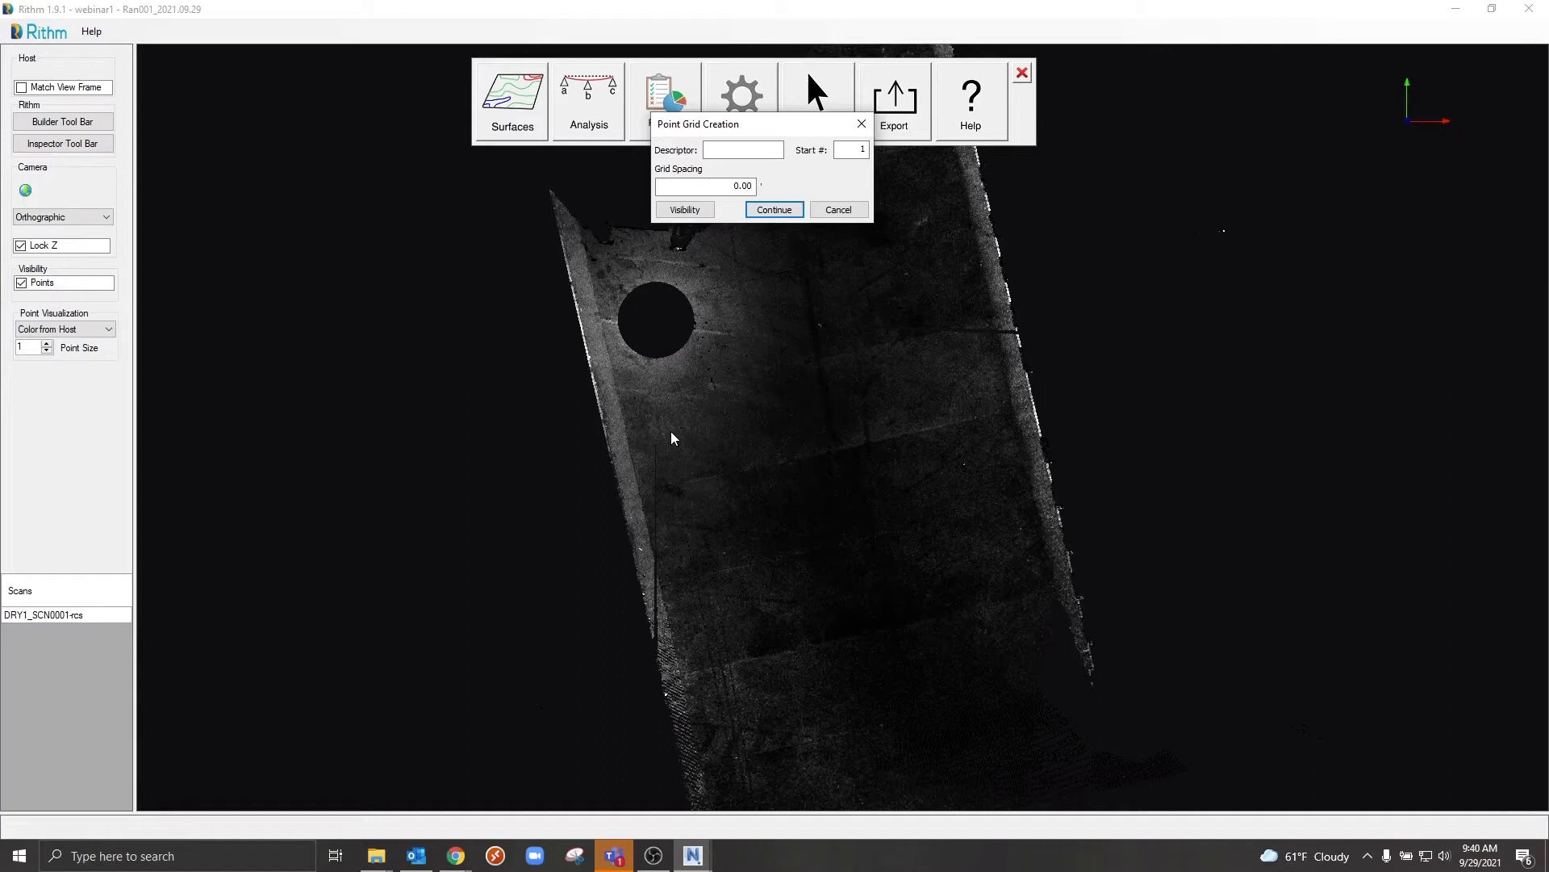
drag(798, 122, 825, 224)
click(775, 253)
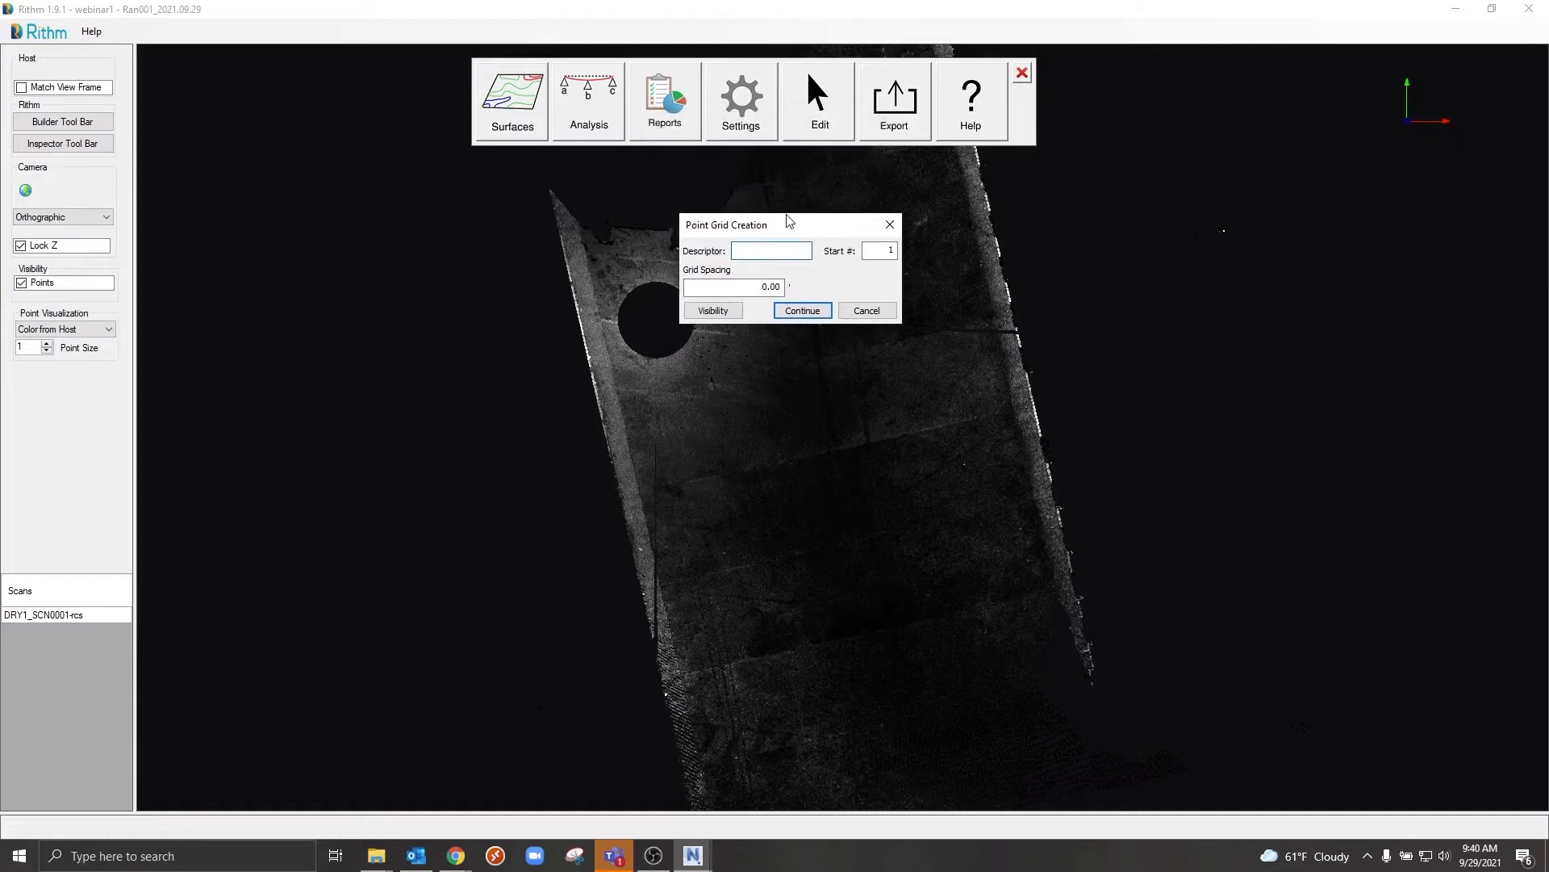
text(point)
click(756, 287)
click(765, 287)
text(1)
click(811, 311)
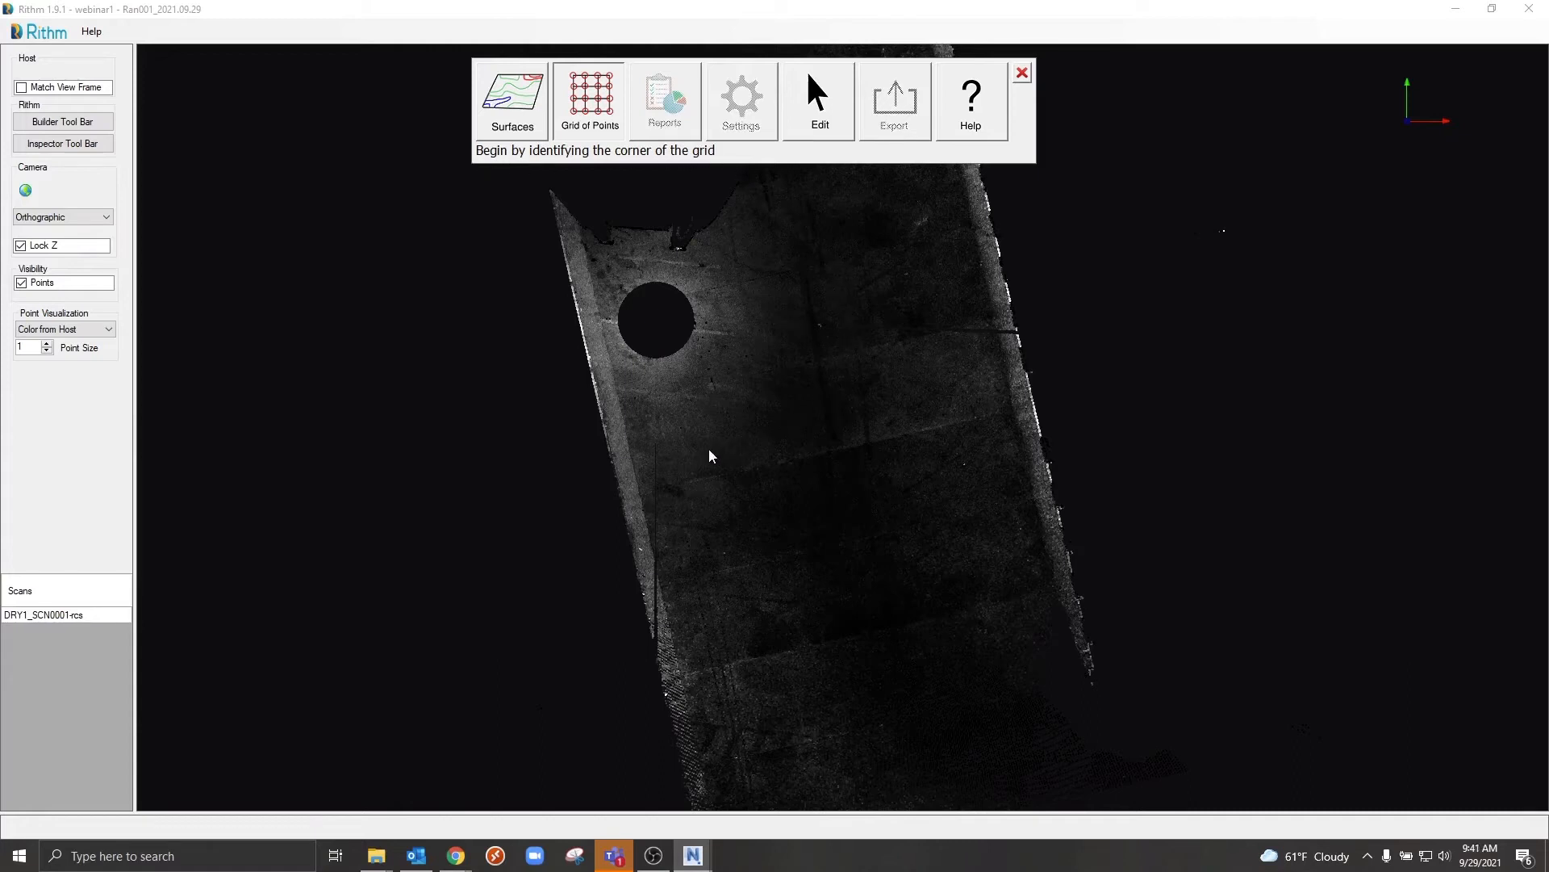
- Lay out the point grid about 40 by 30 feet on the slab, starting below the round hole, and confirm the points
click(660, 454)
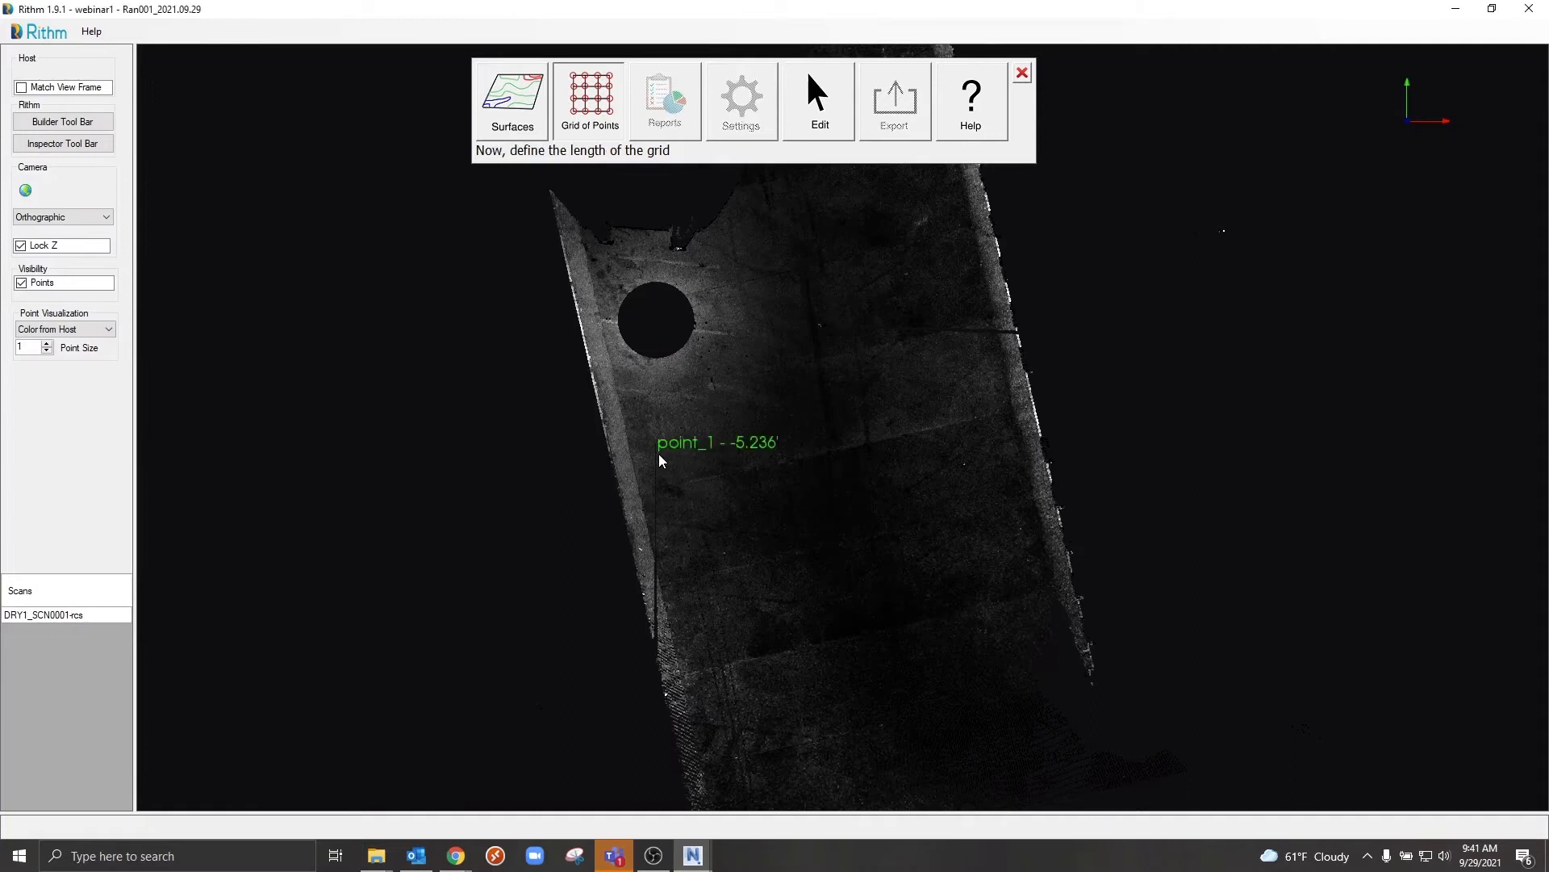
click(976, 394)
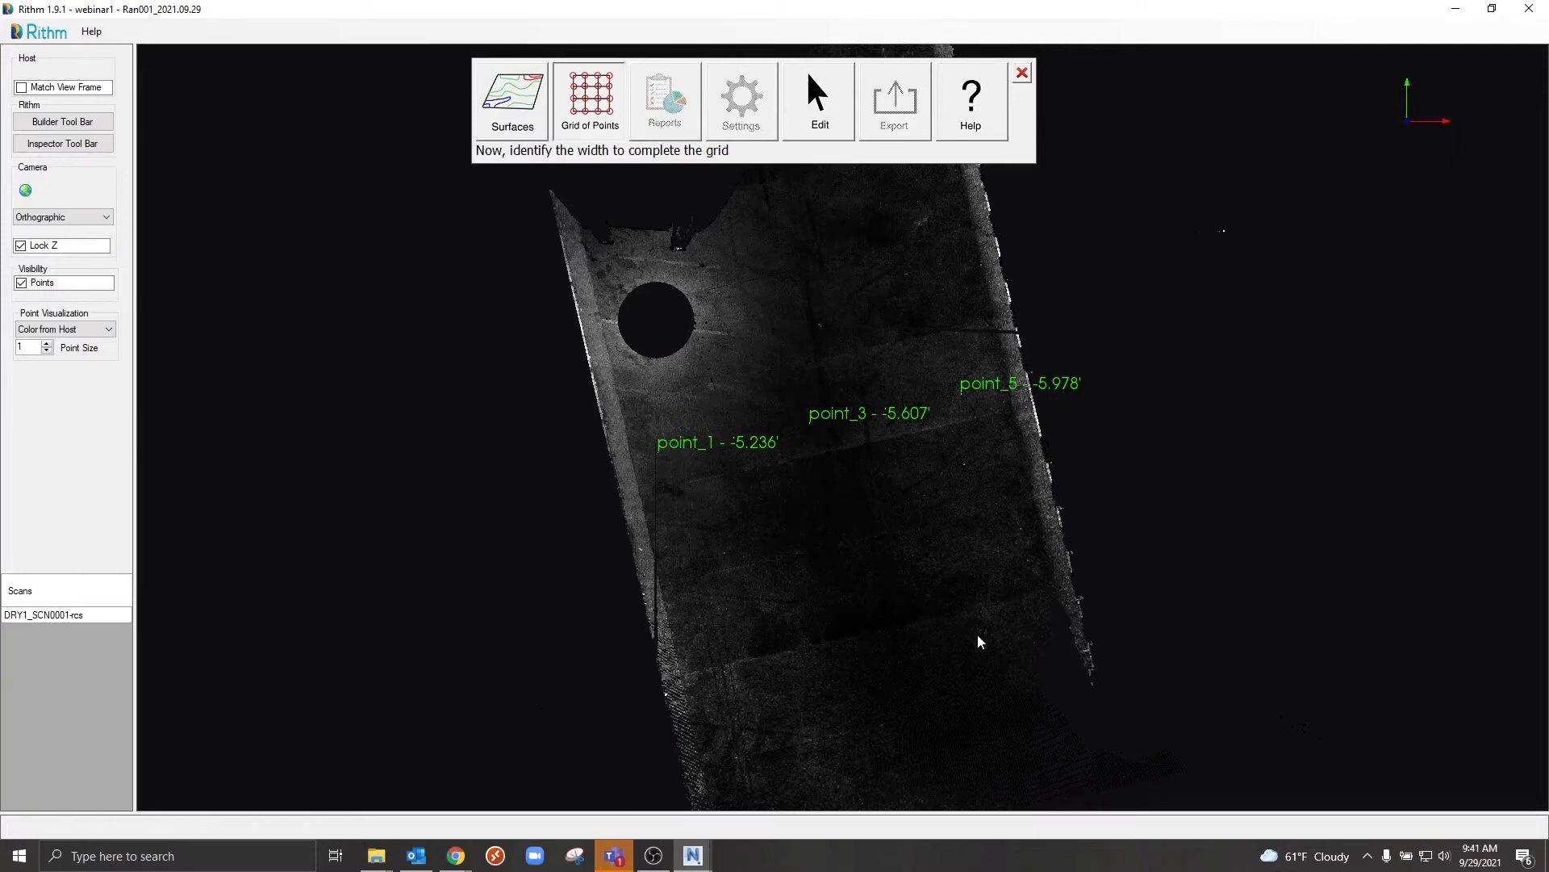
click(1032, 660)
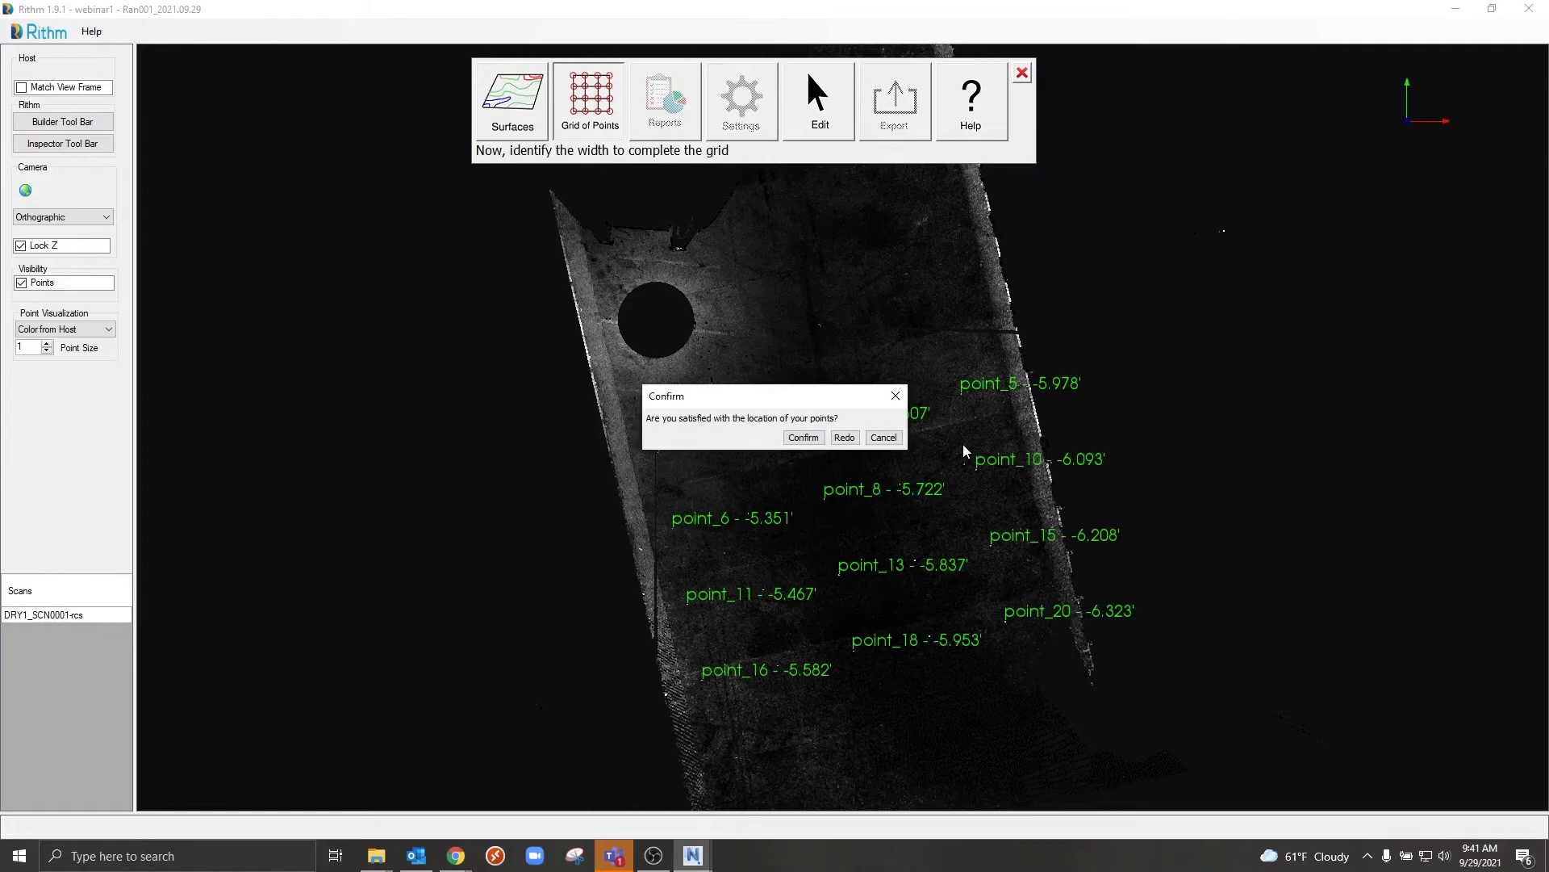
click(803, 437)
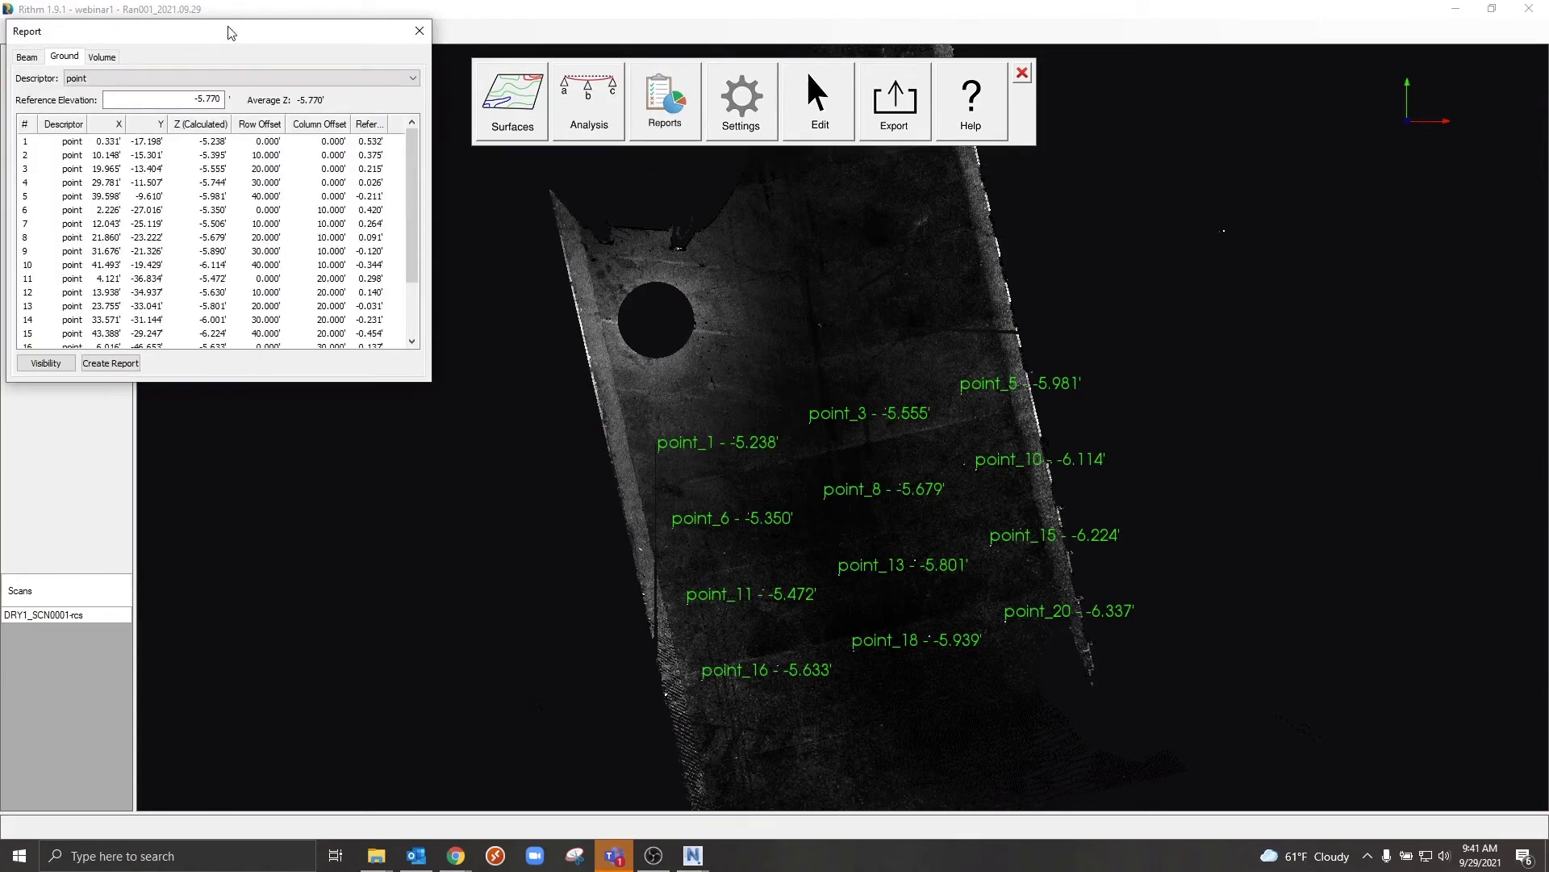
- Create a PDF report of the "point" grid elevations in US Survey Feet, saved as gop.pdf in the webinar folder
drag(306, 36, 454, 170)
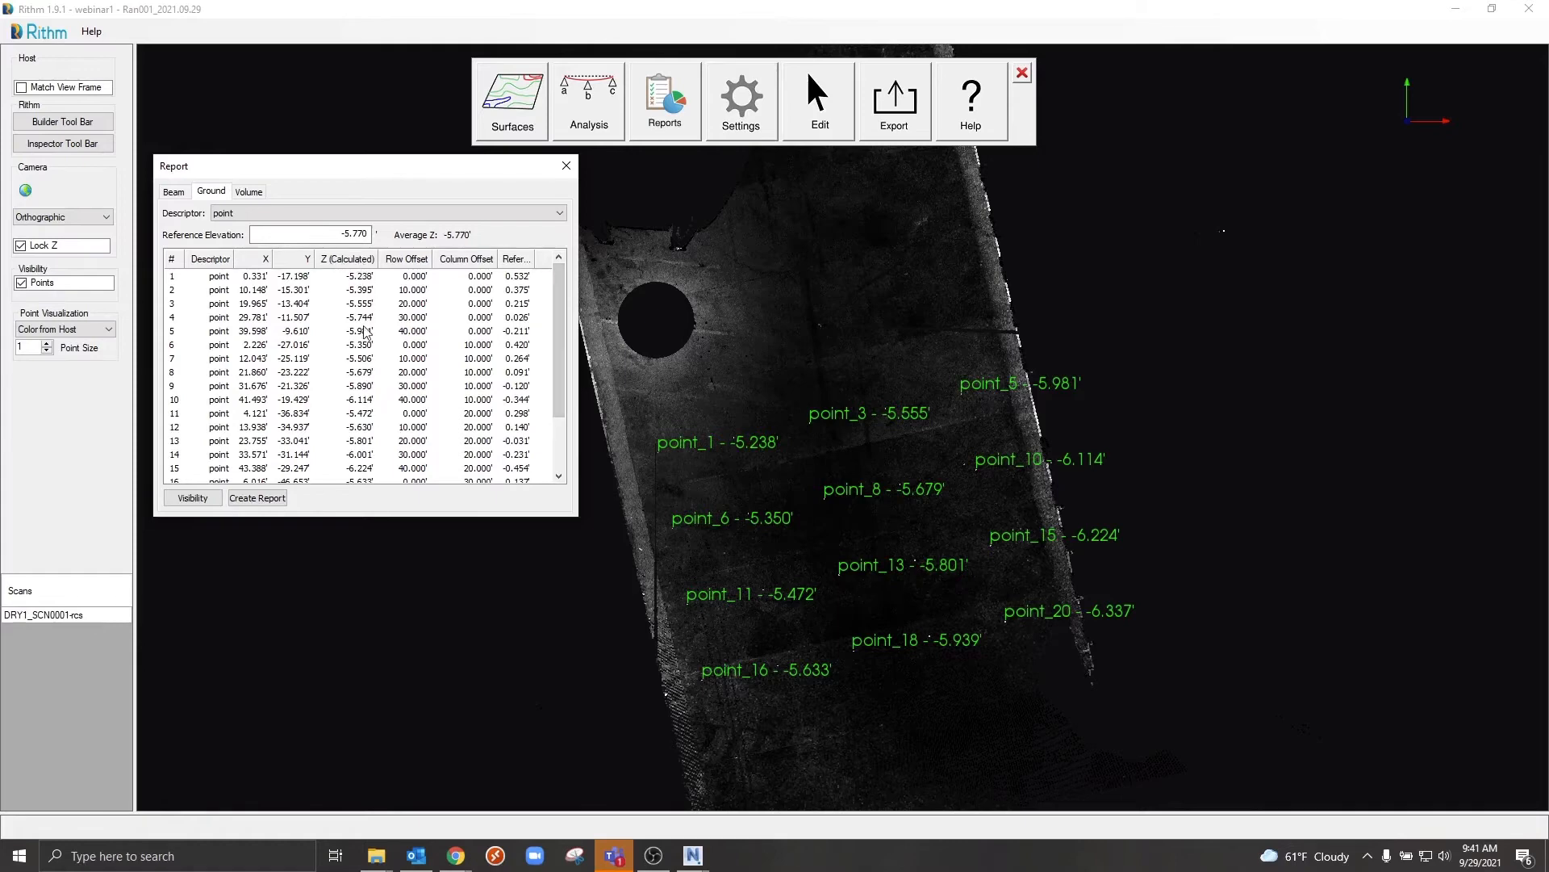
scroll(883, 595, up, 4)
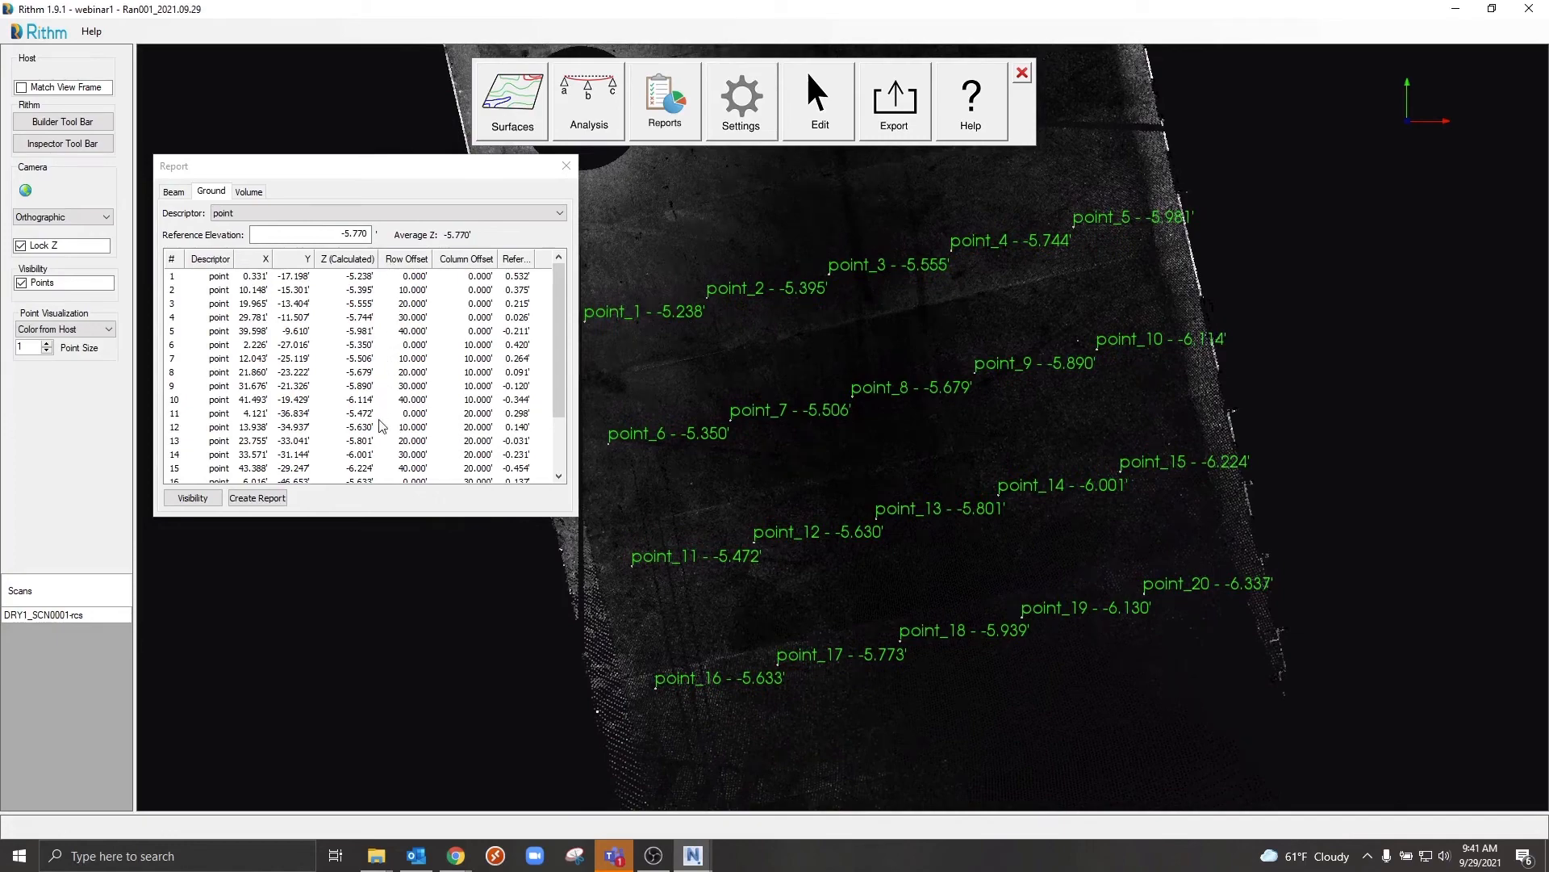
scroll(379, 464, down, 2)
scroll(380, 464, up, 2)
click(257, 498)
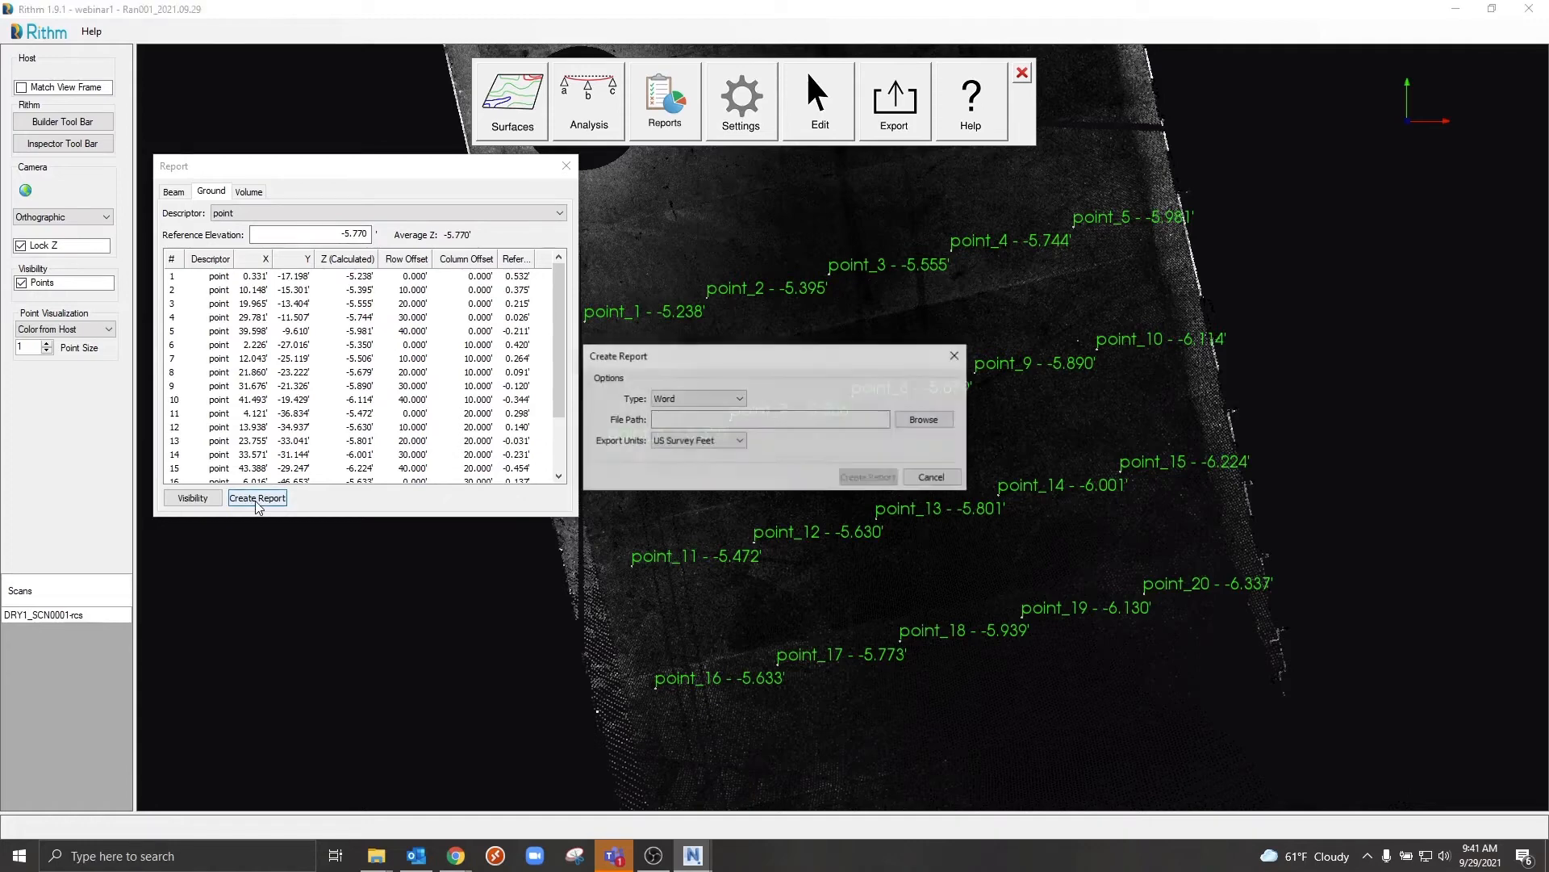
click(730, 375)
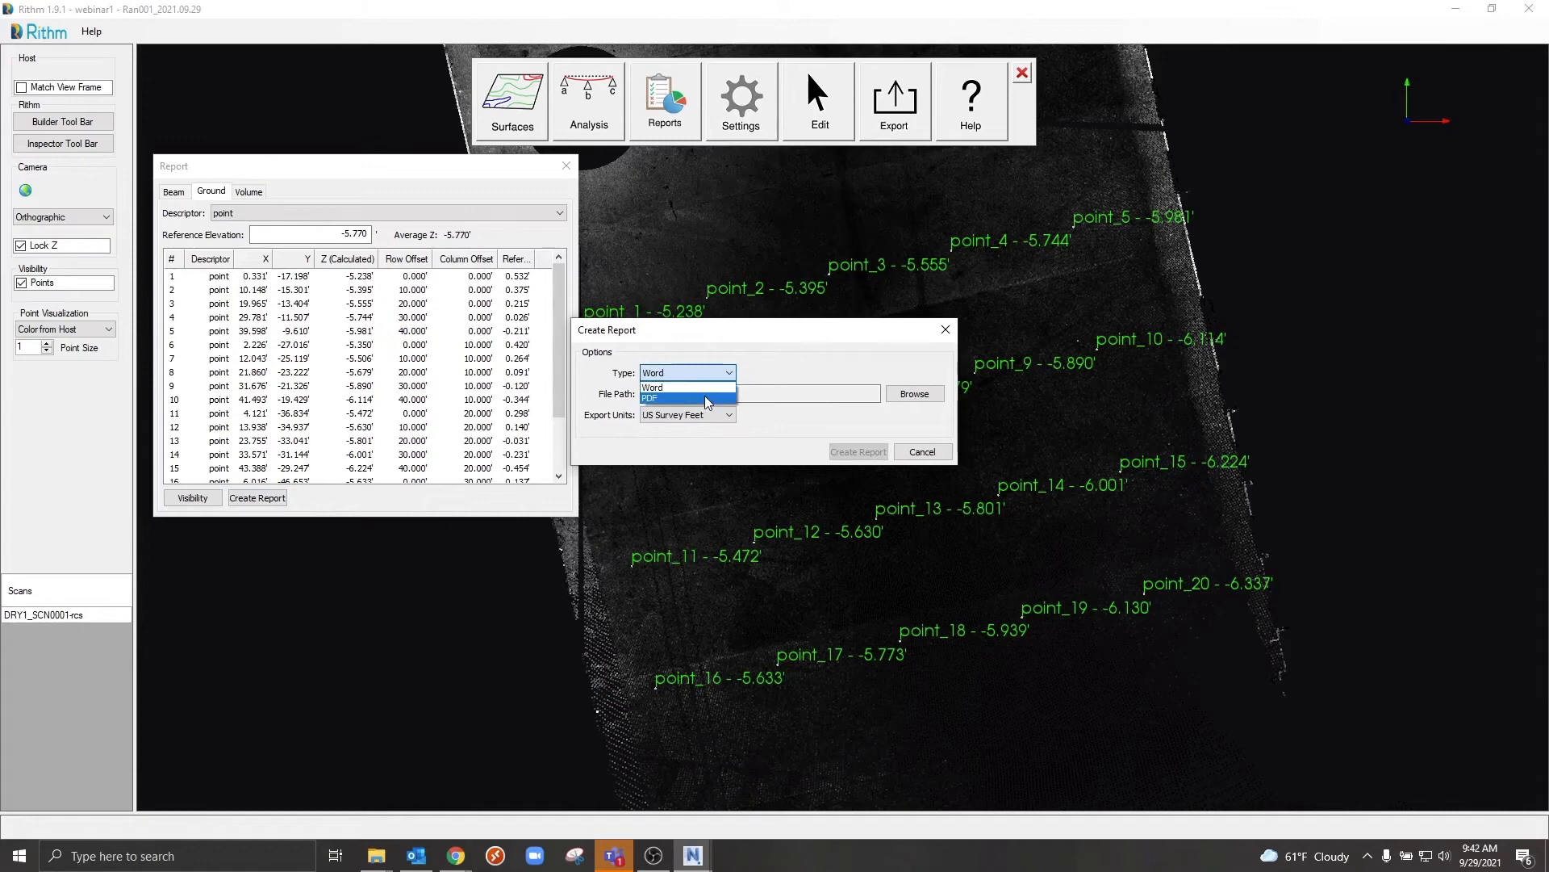
click(707, 397)
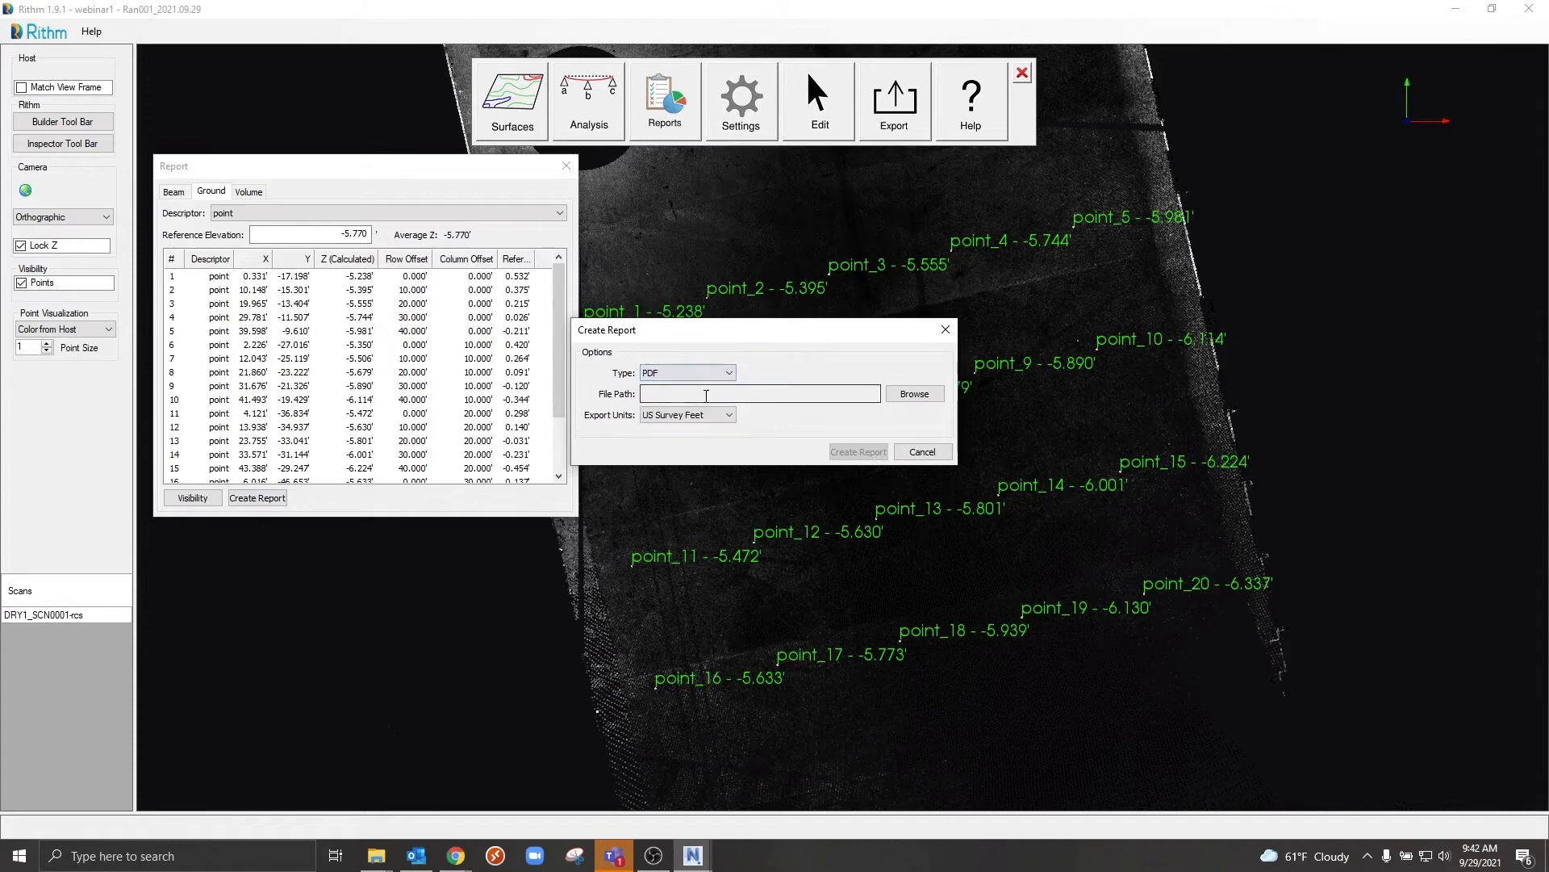
click(915, 394)
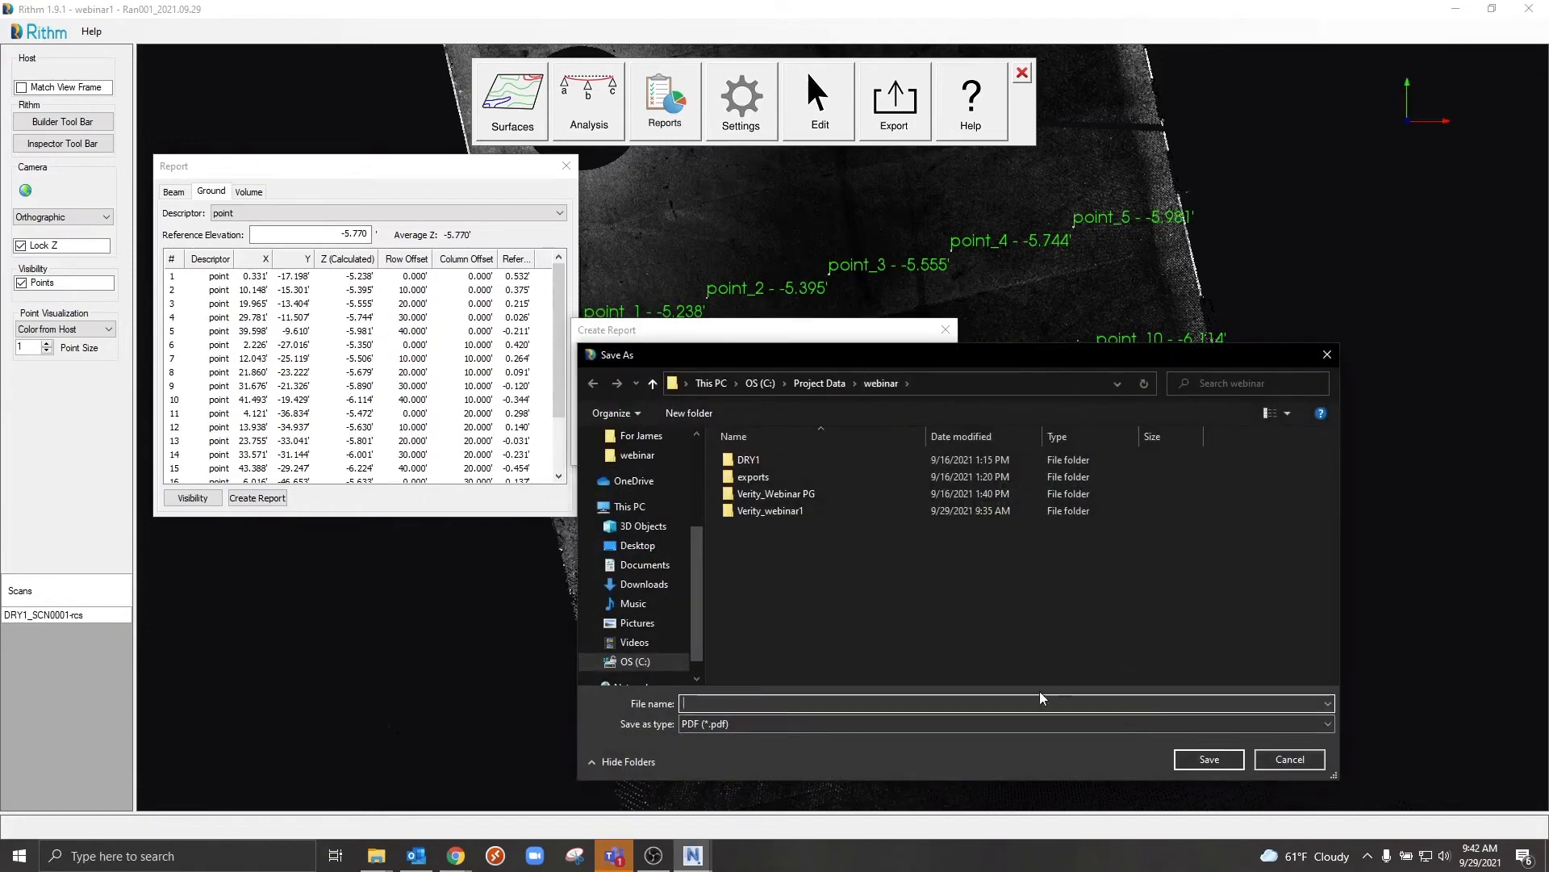
text(gop)
click(1201, 767)
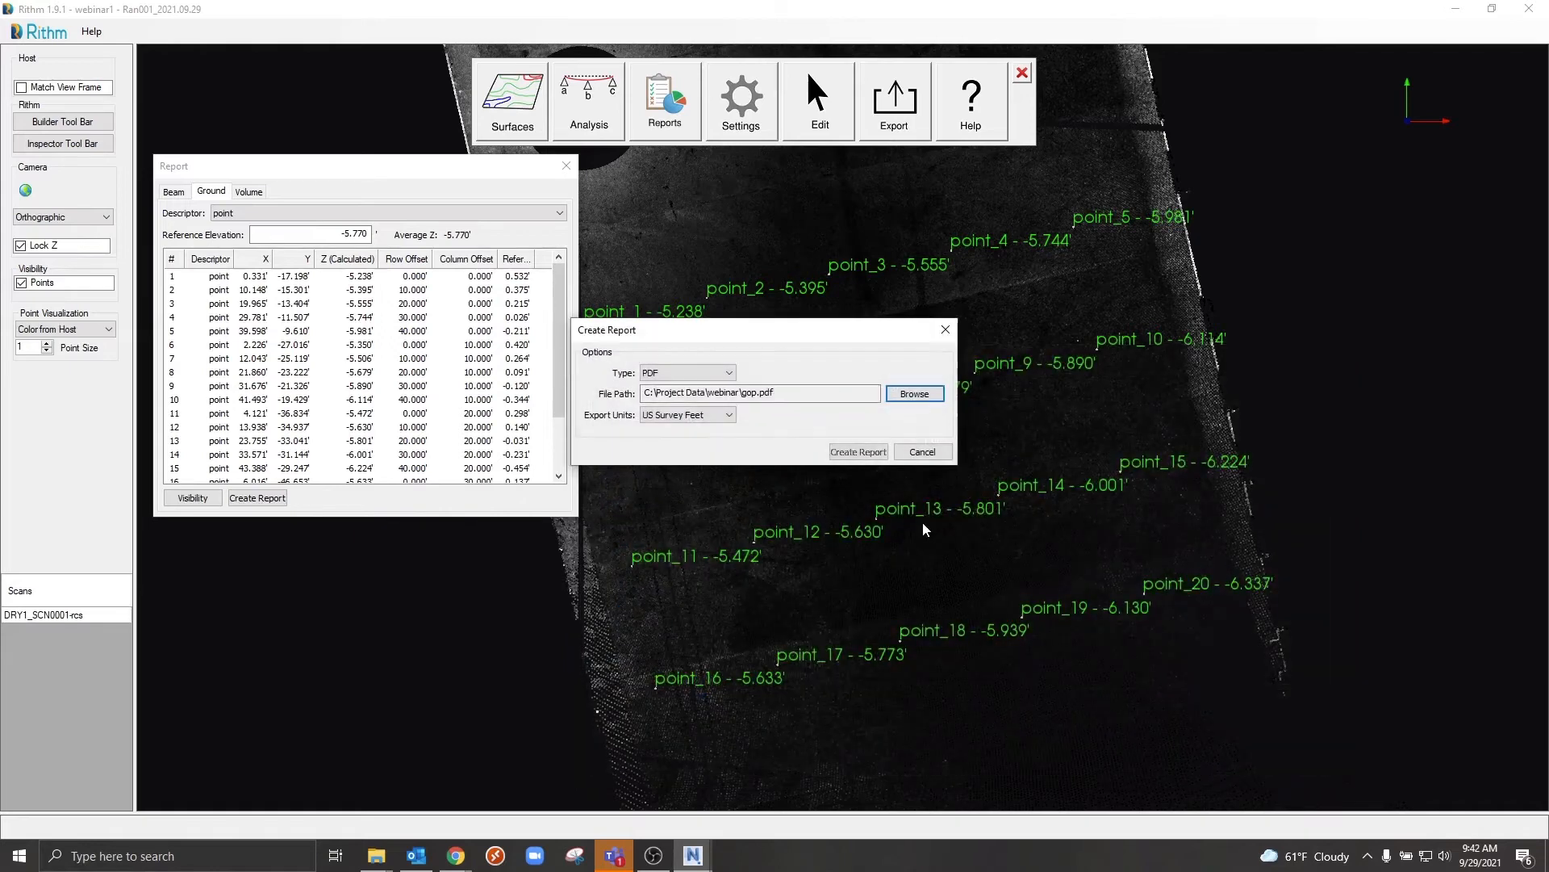
click(858, 452)
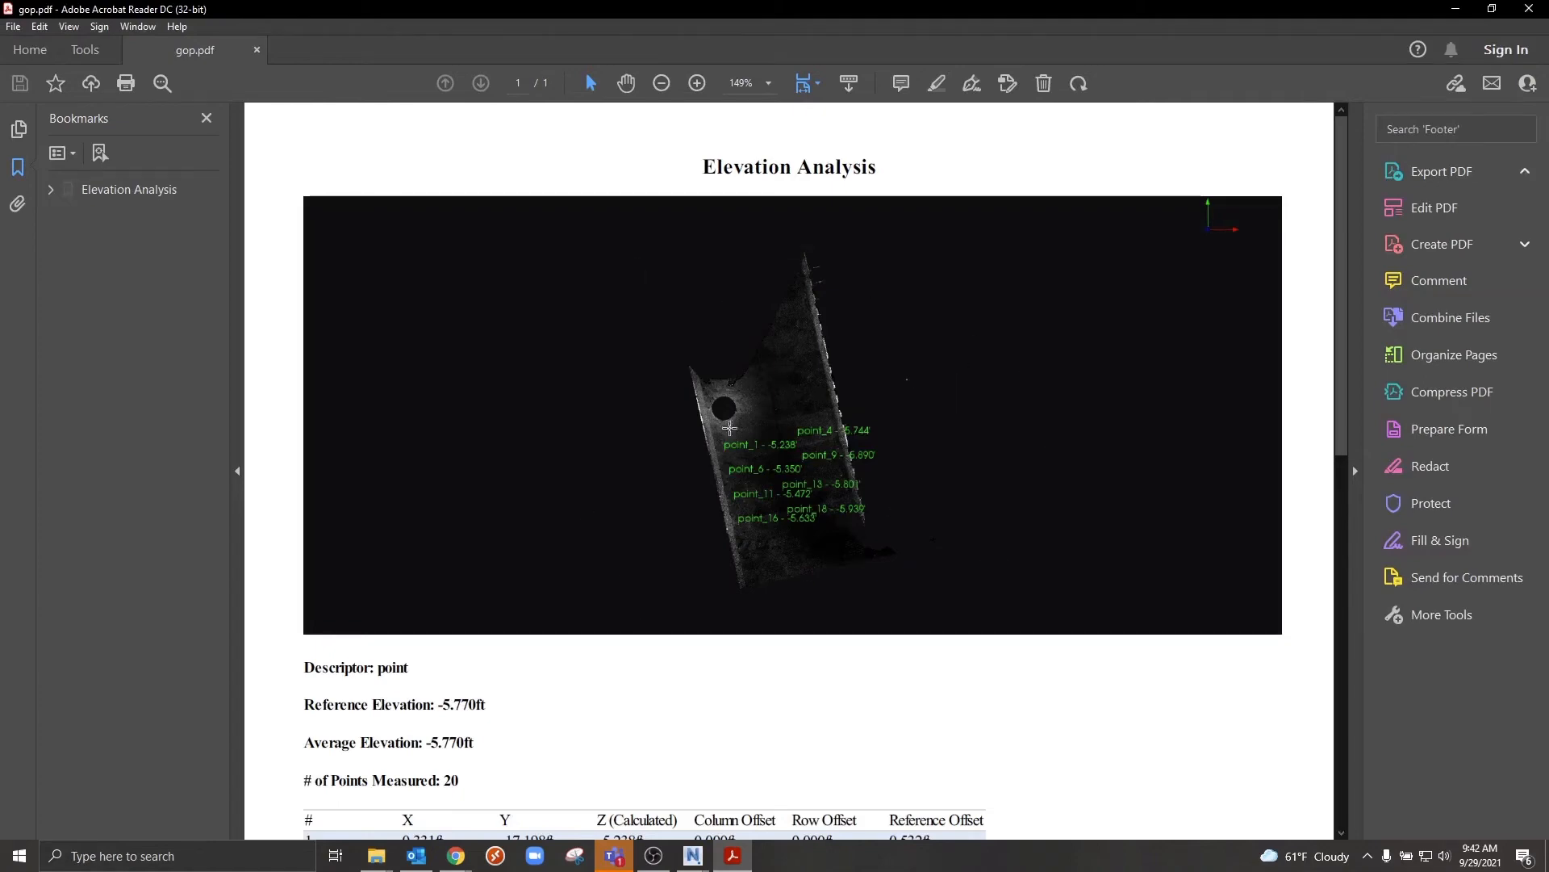
- Review the scan image and point table in gop.pdf, return to Rithm and close the Report window
scroll(735, 607, down, 3)
scroll(735, 607, down, 6)
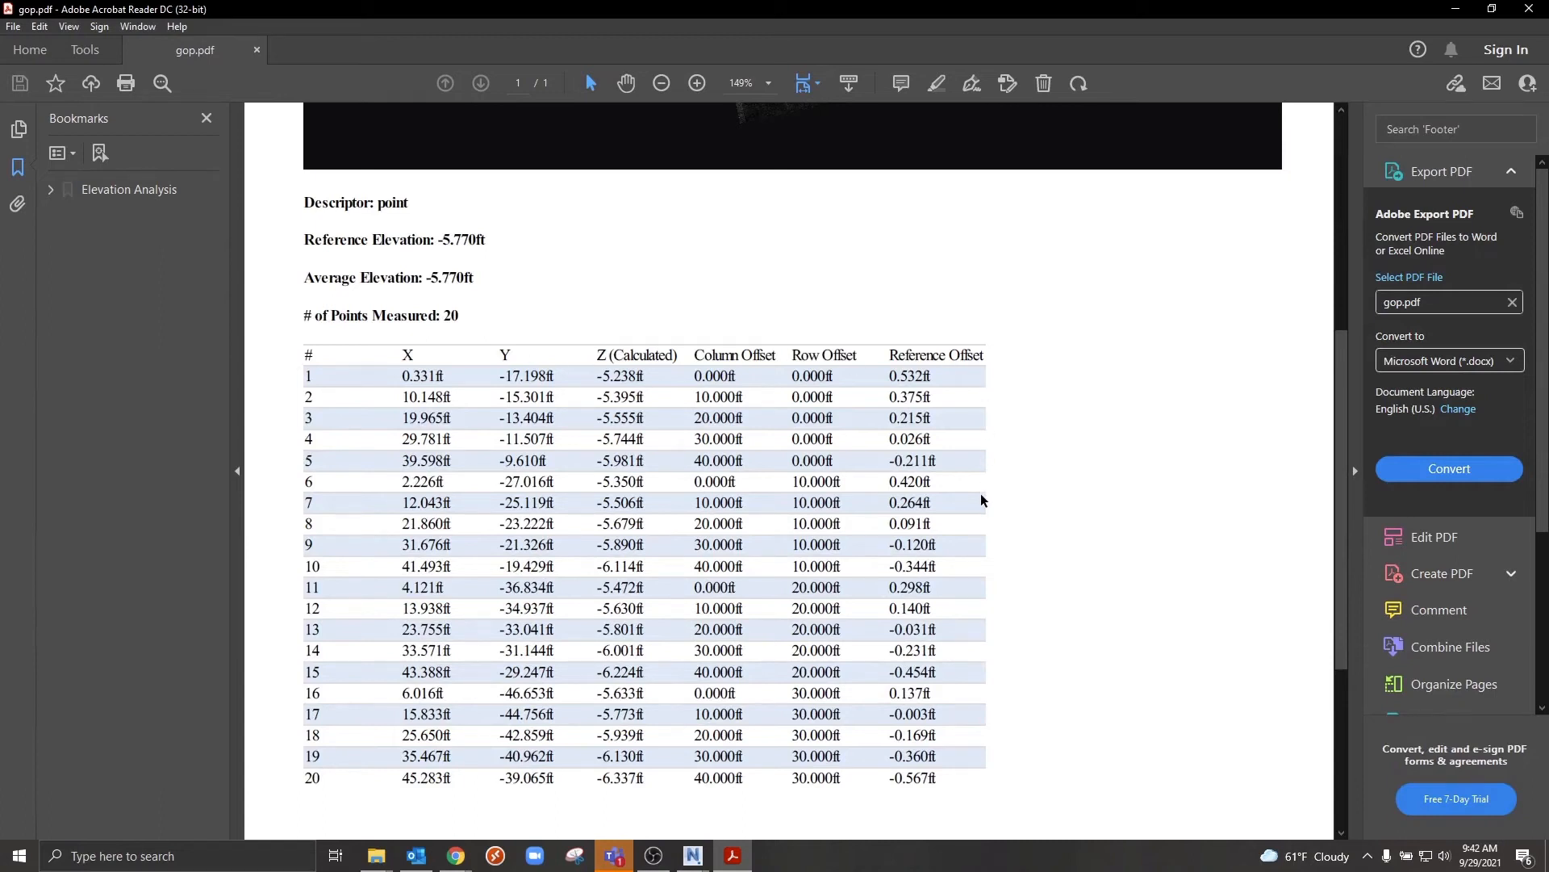
scroll(981, 495, down, 5)
scroll(982, 495, up, 4)
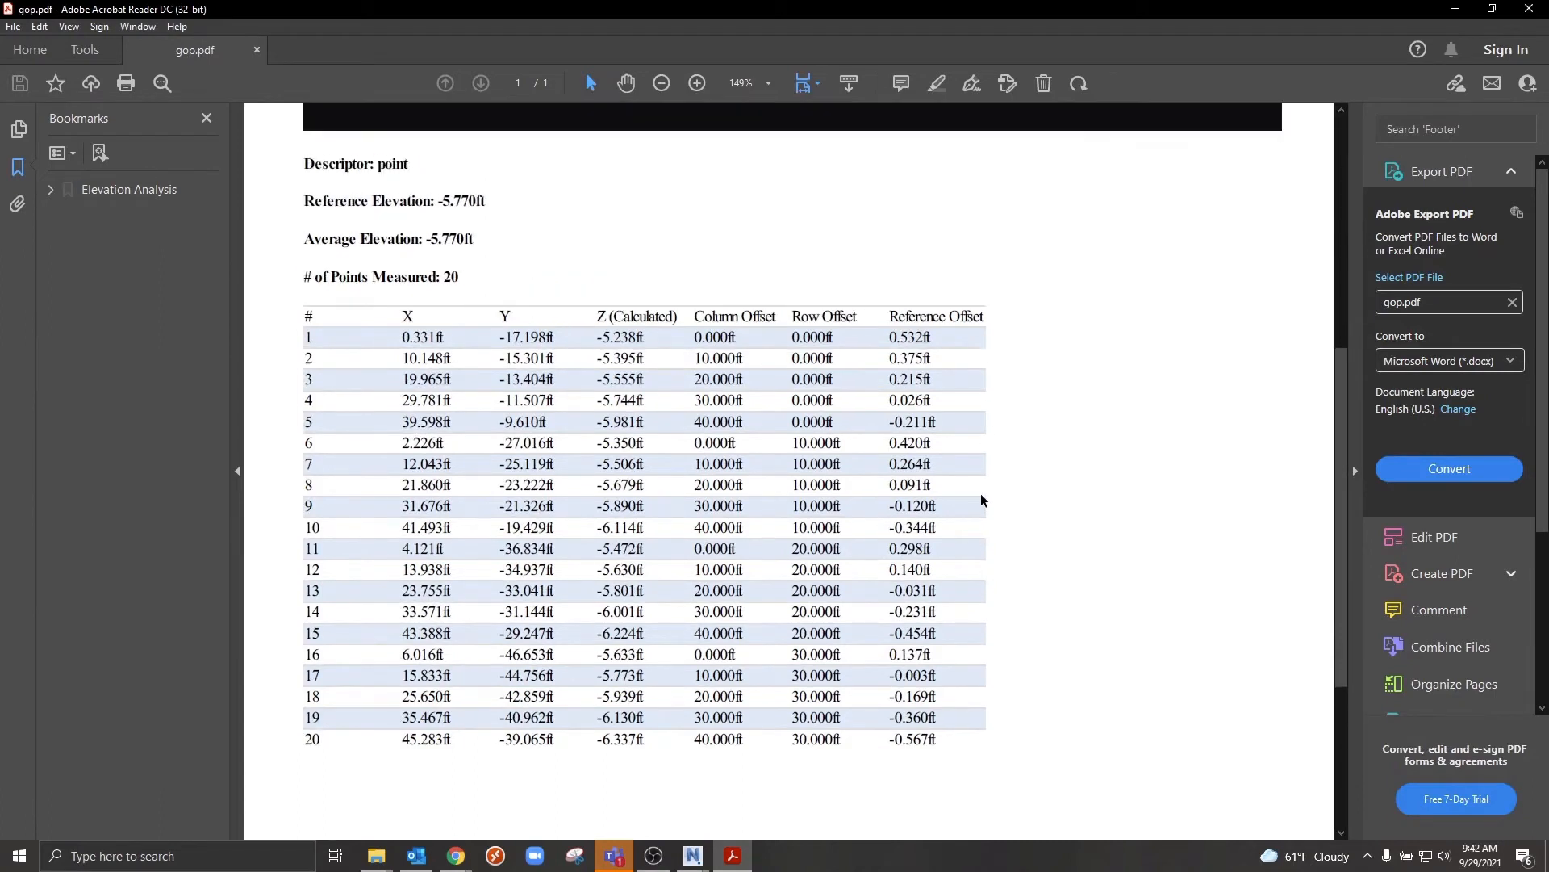
scroll(981, 495, up, 4)
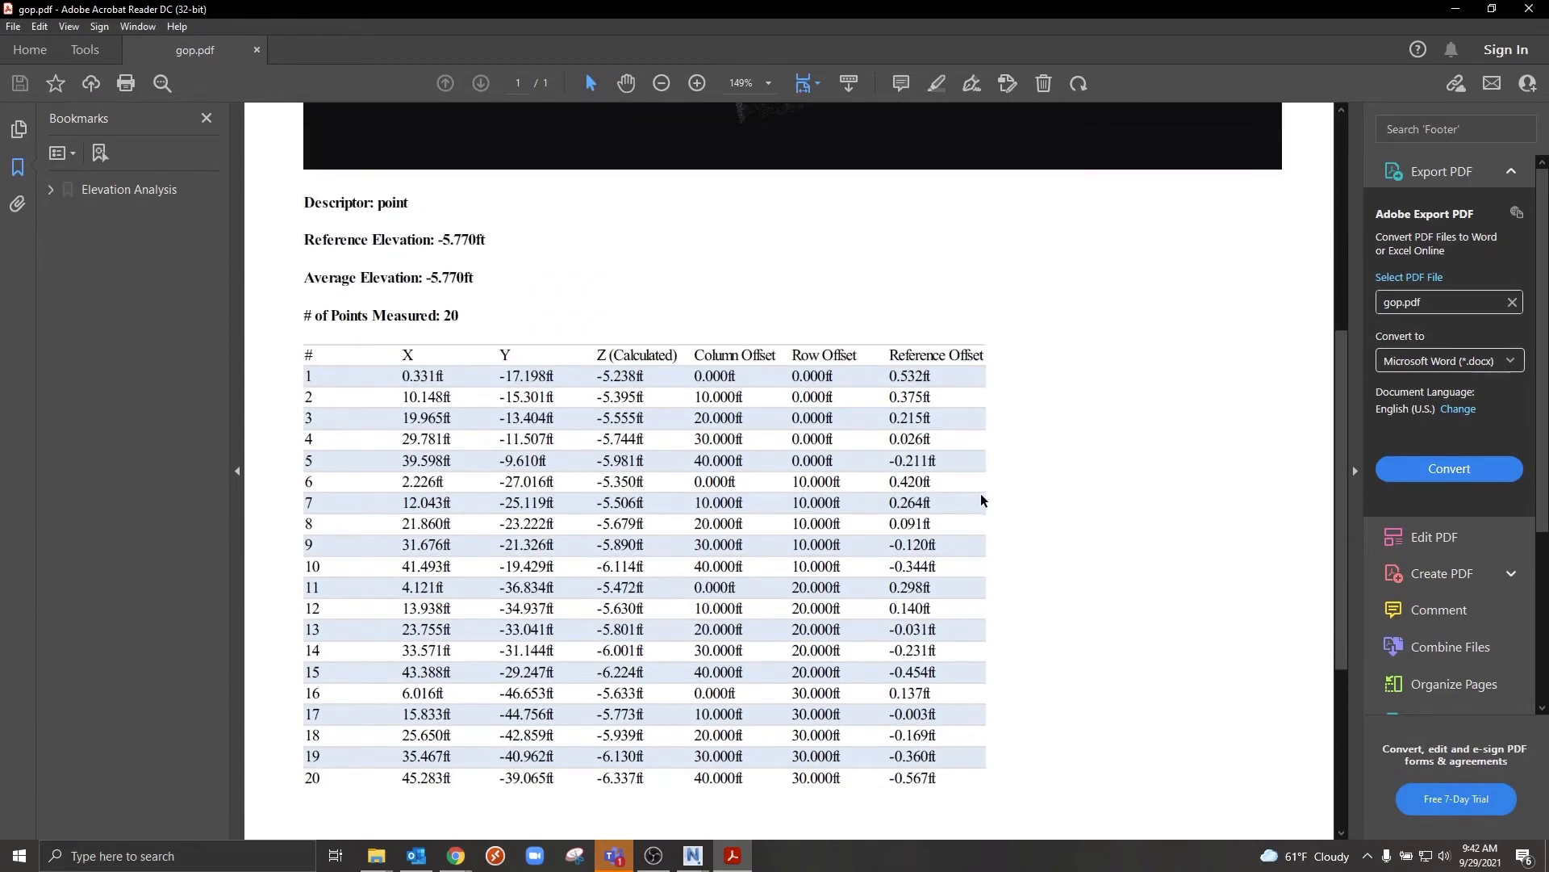
mouse_move(693, 855)
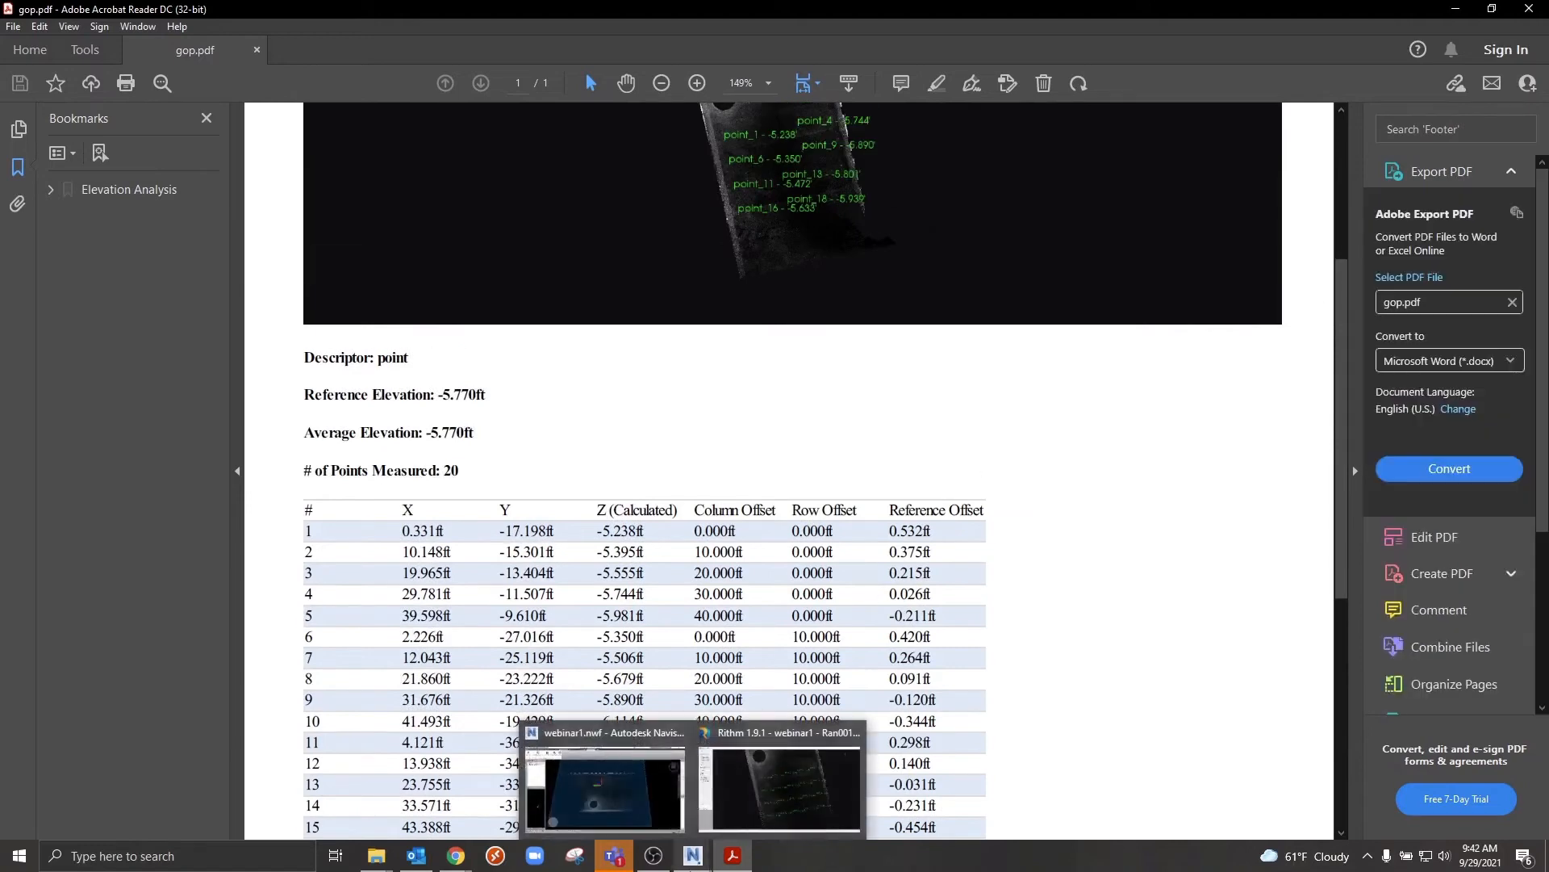
click(746, 789)
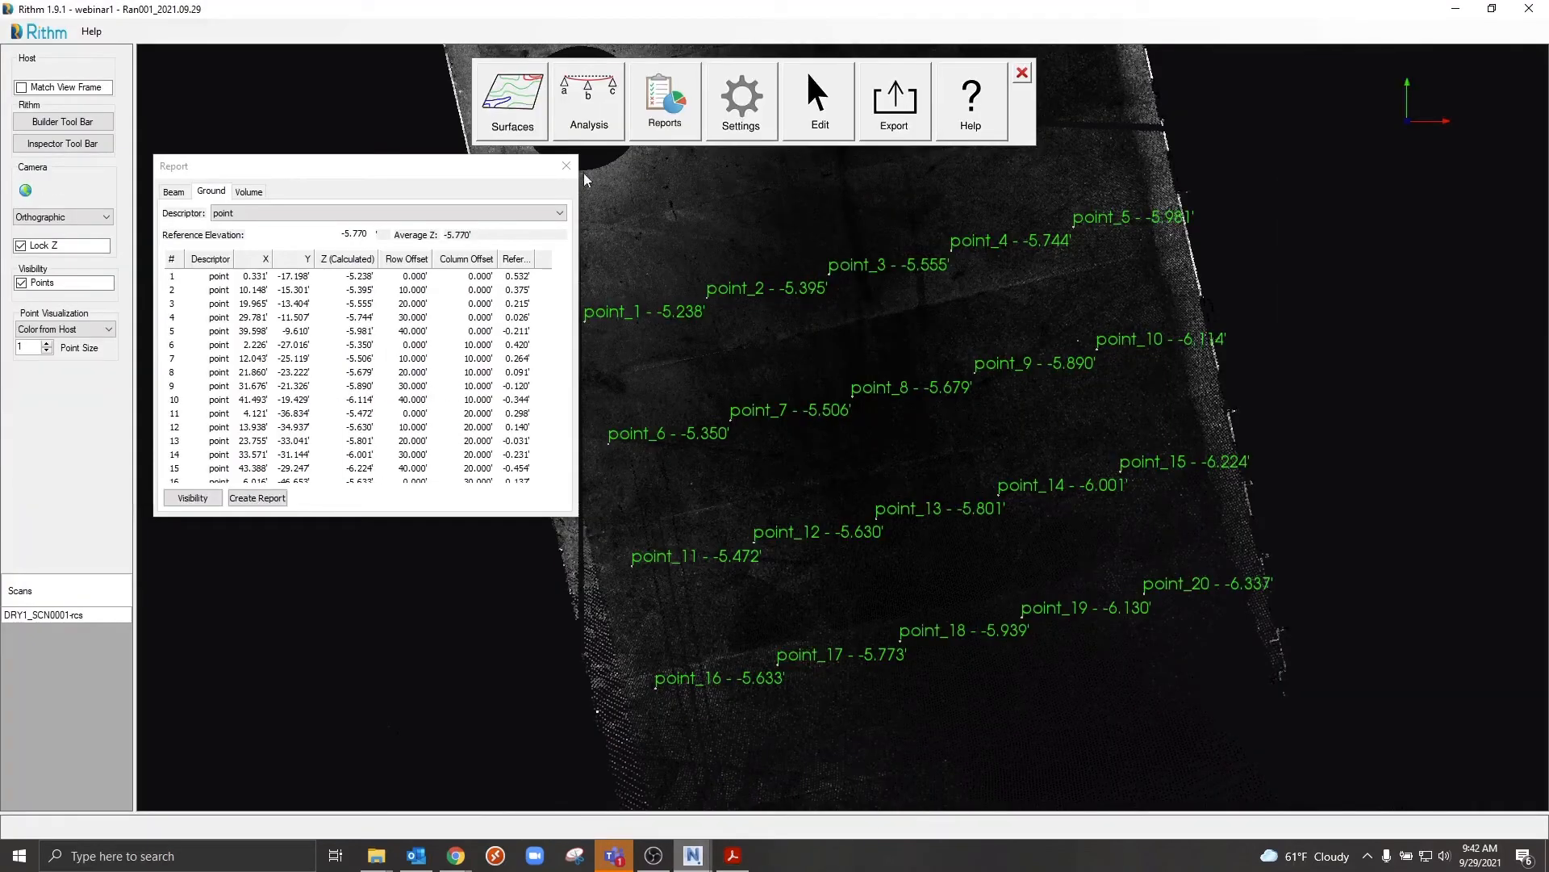
click(574, 167)
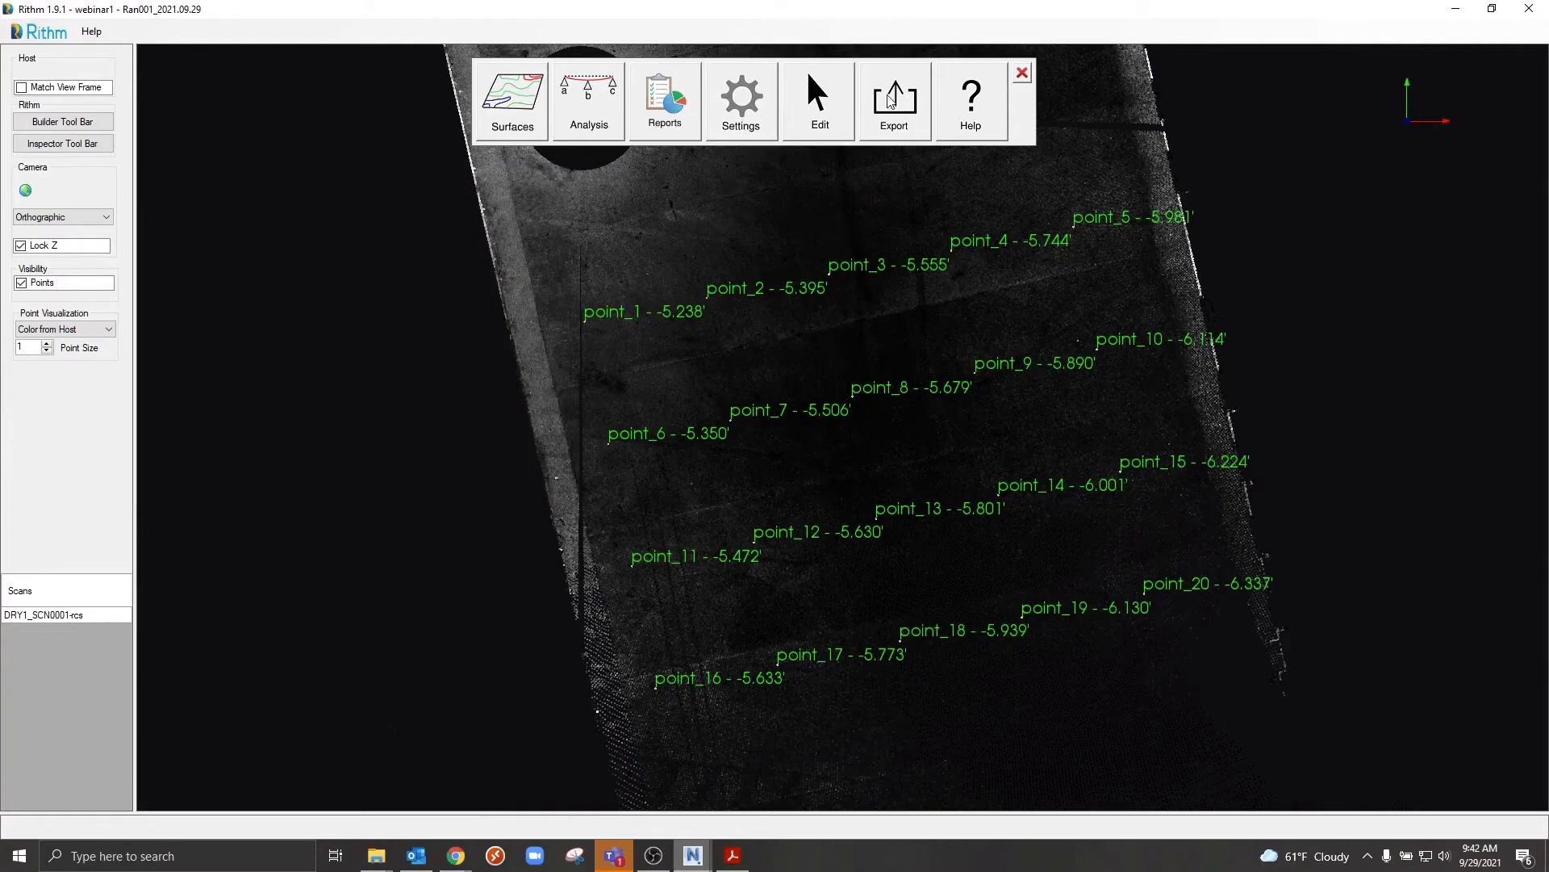
- Hide the "point" layer and close the layer list and the editing tools
click(927, 160)
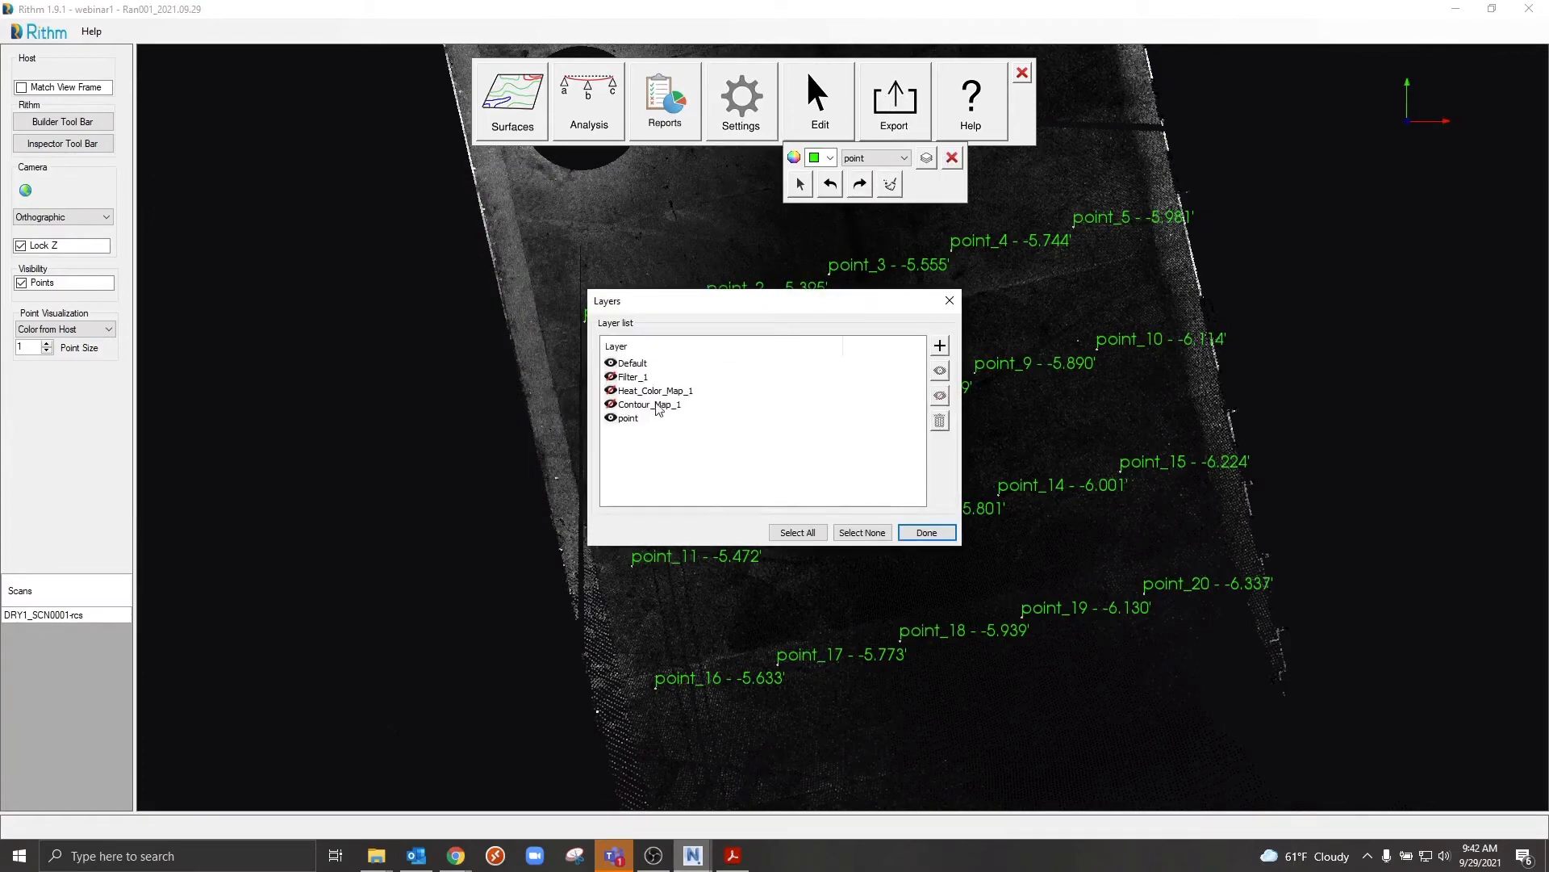
click(637, 418)
click(941, 397)
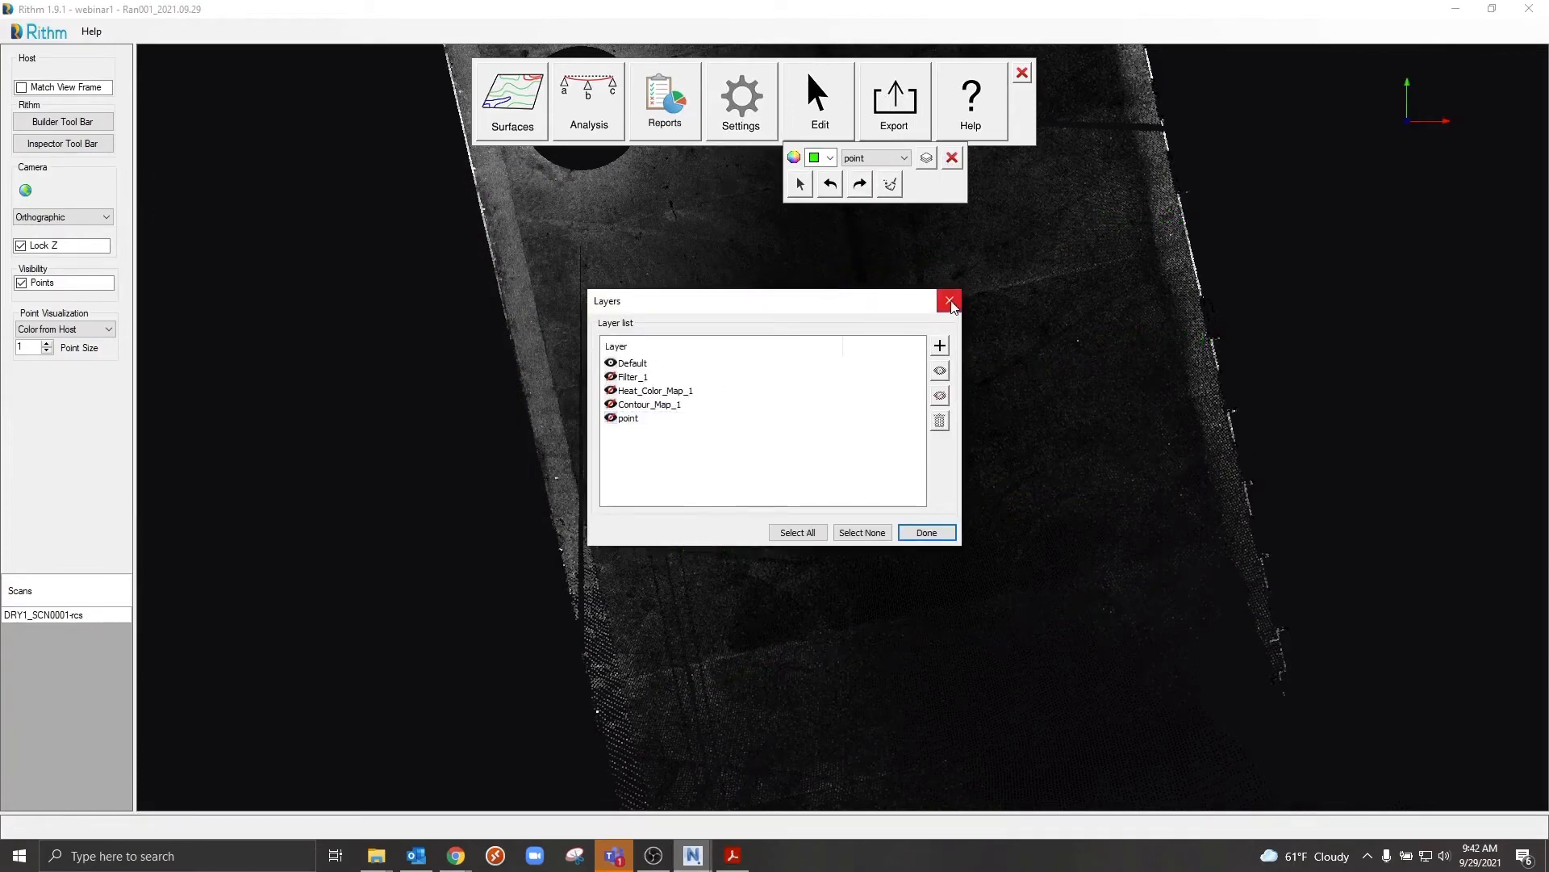
click(949, 301)
click(953, 158)
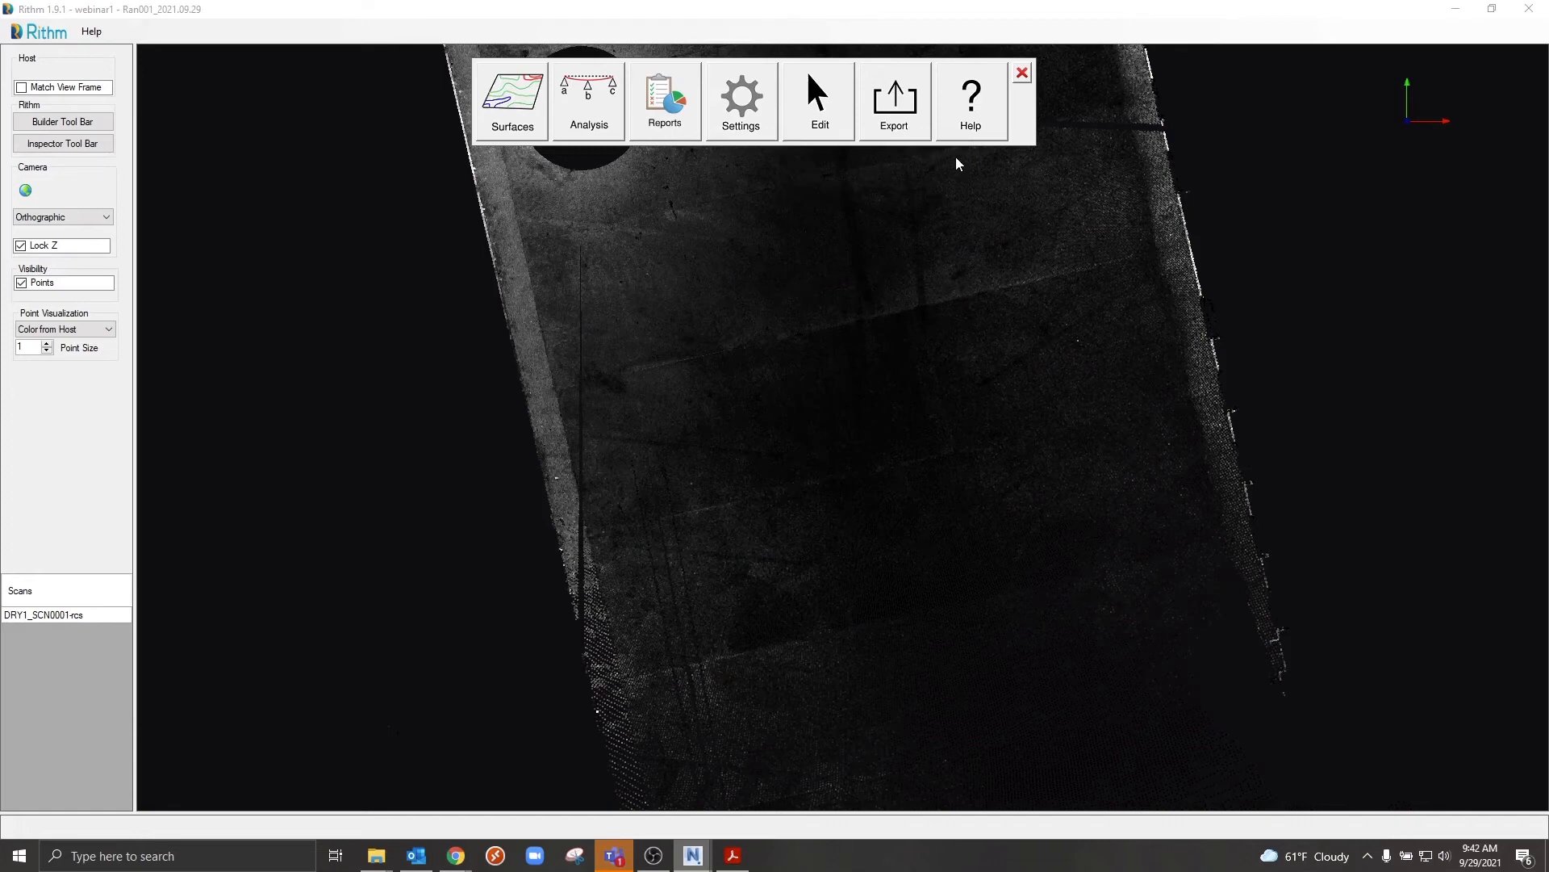
- Close the Builder tools, return to Rithm and bring up the Inspector tools above the slab scan
scroll(955, 394, down, 4)
middle_drag(951, 296, 857, 335)
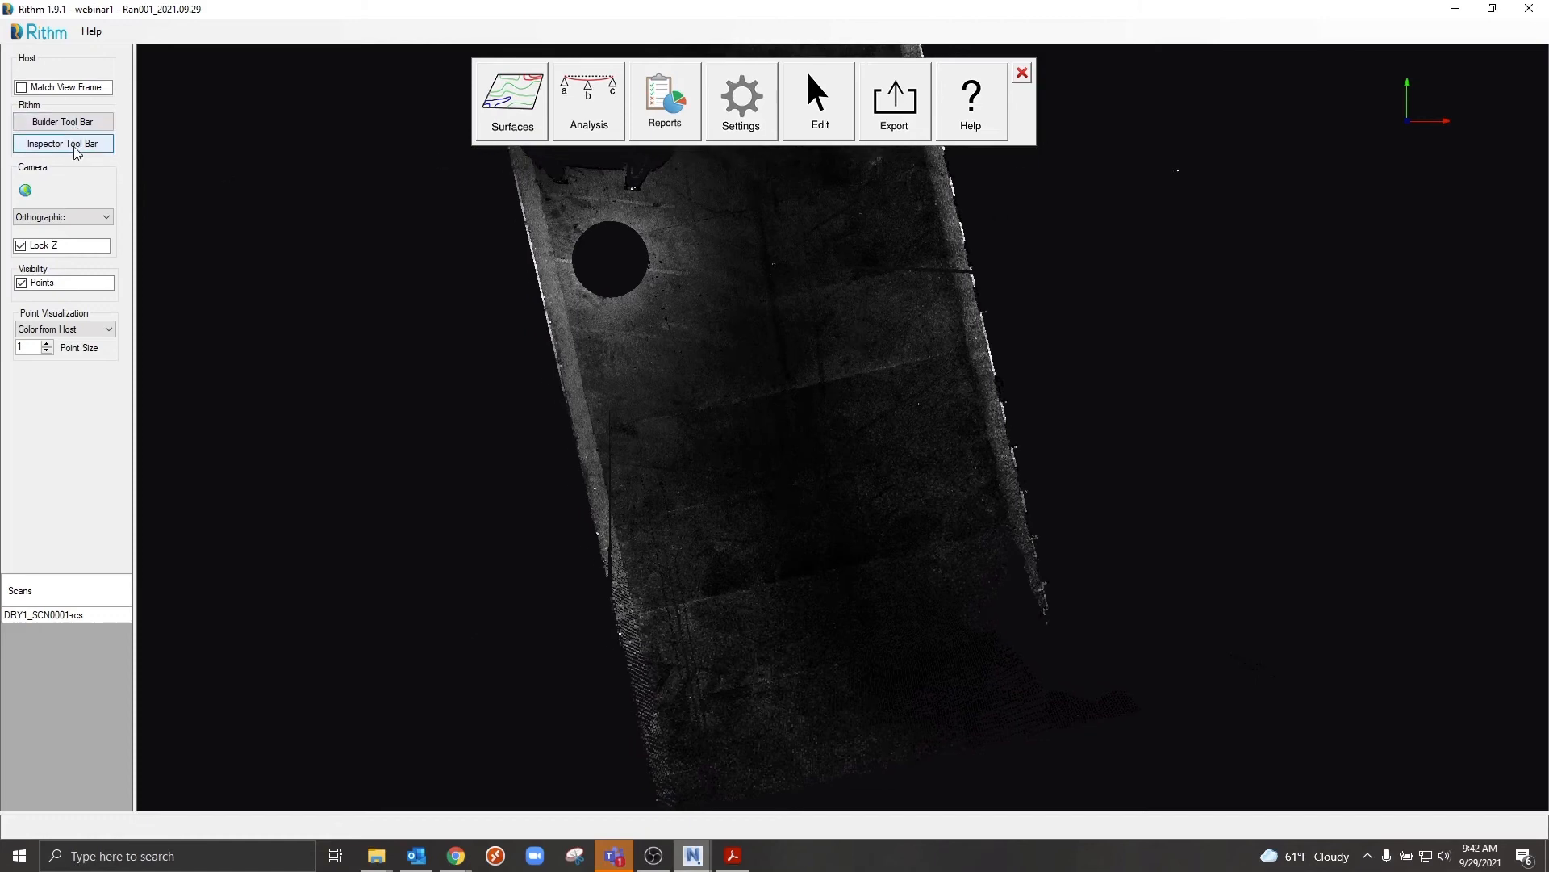
click(1022, 74)
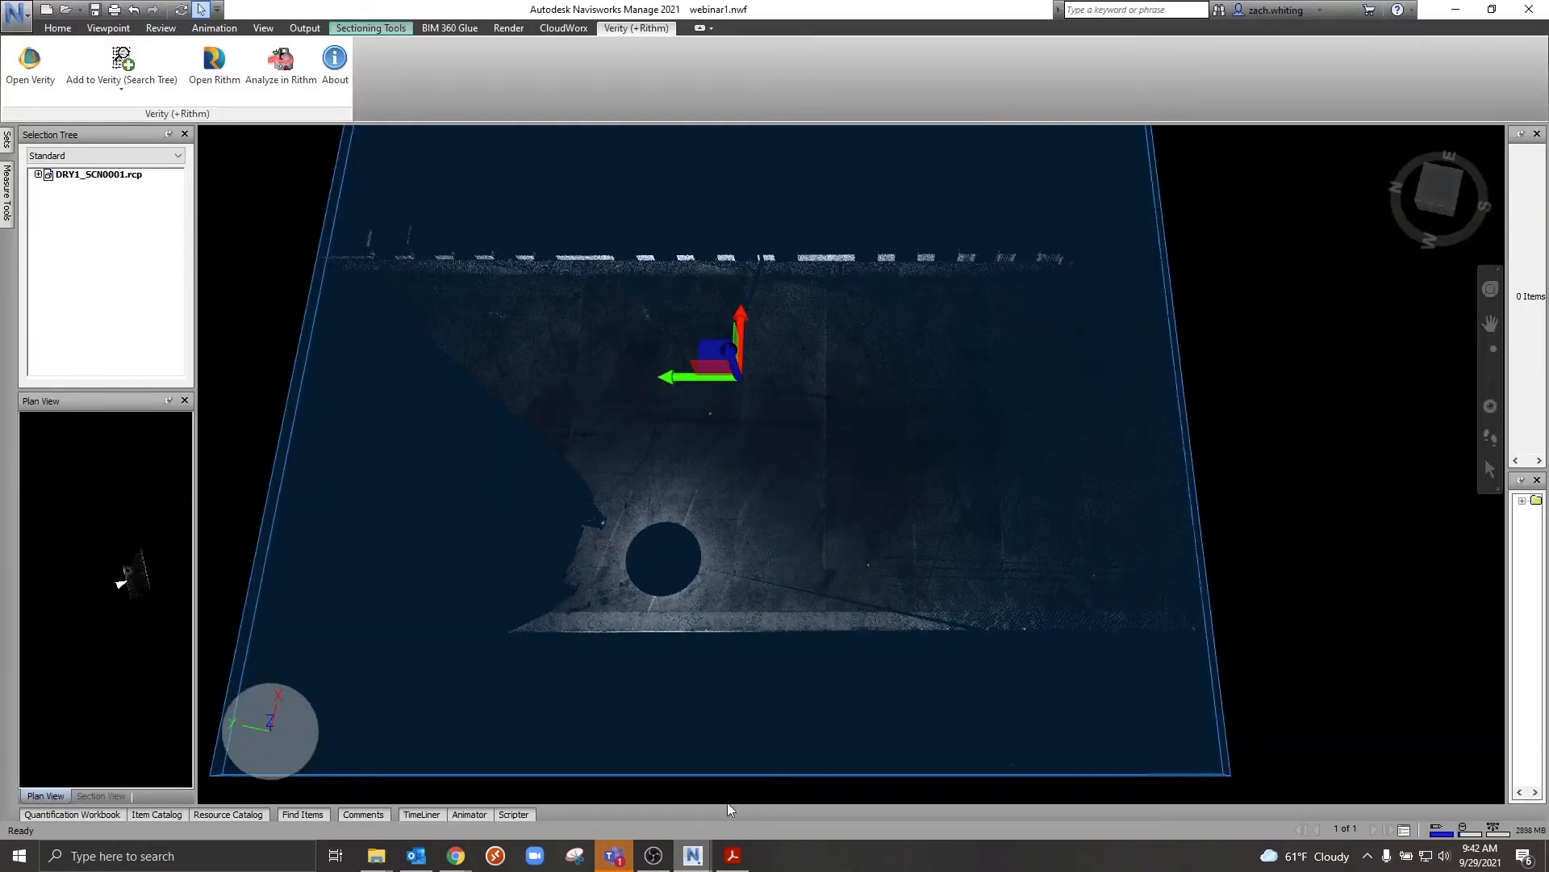
click(709, 845)
click(778, 783)
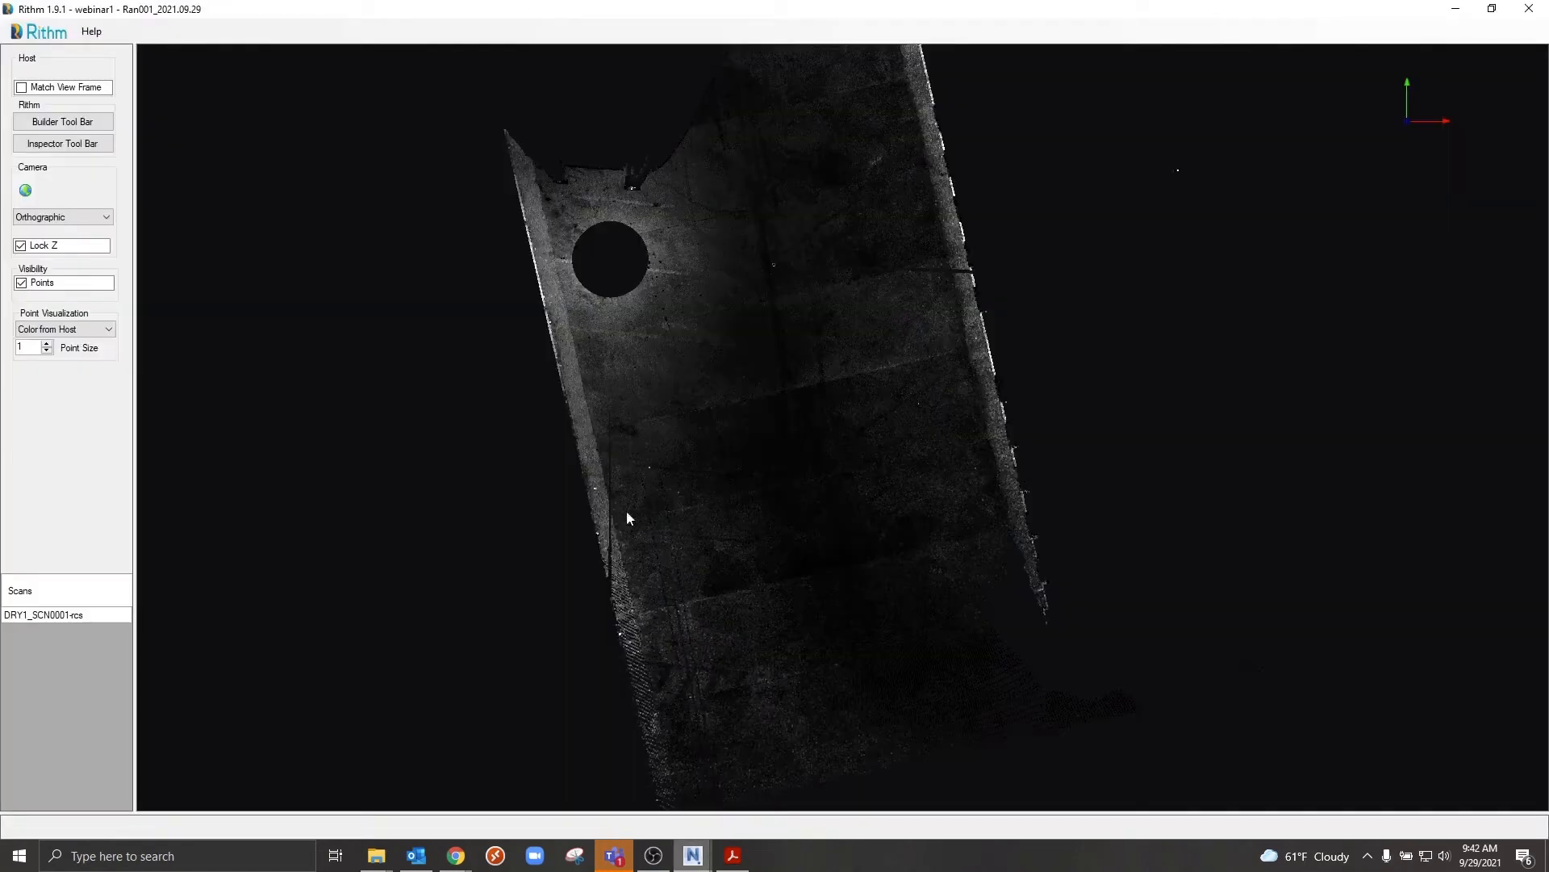
click(64, 151)
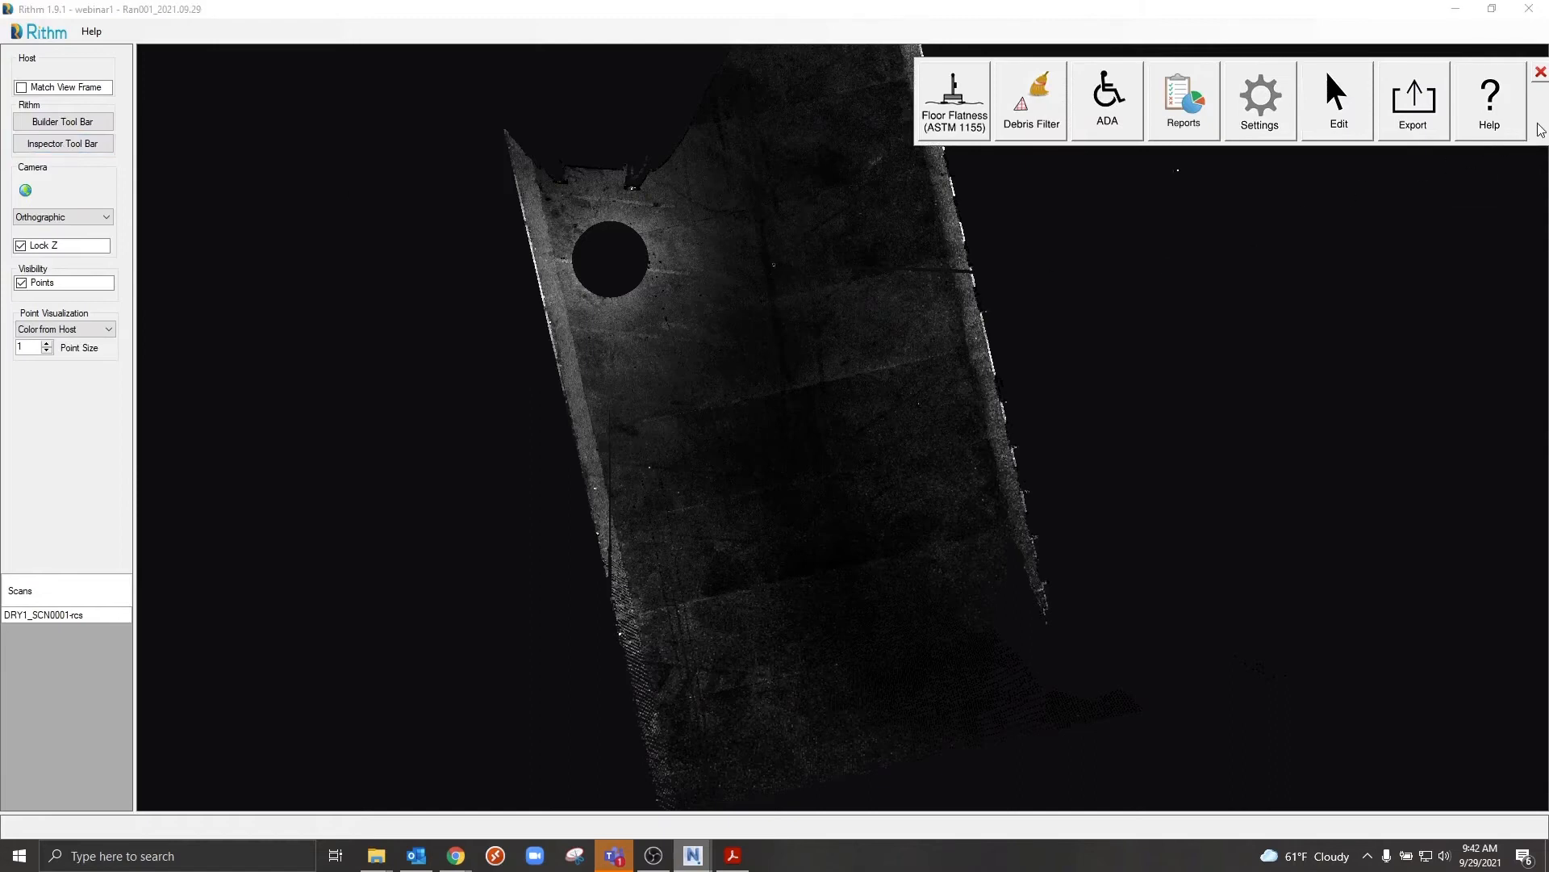
drag(1533, 129, 1105, 146)
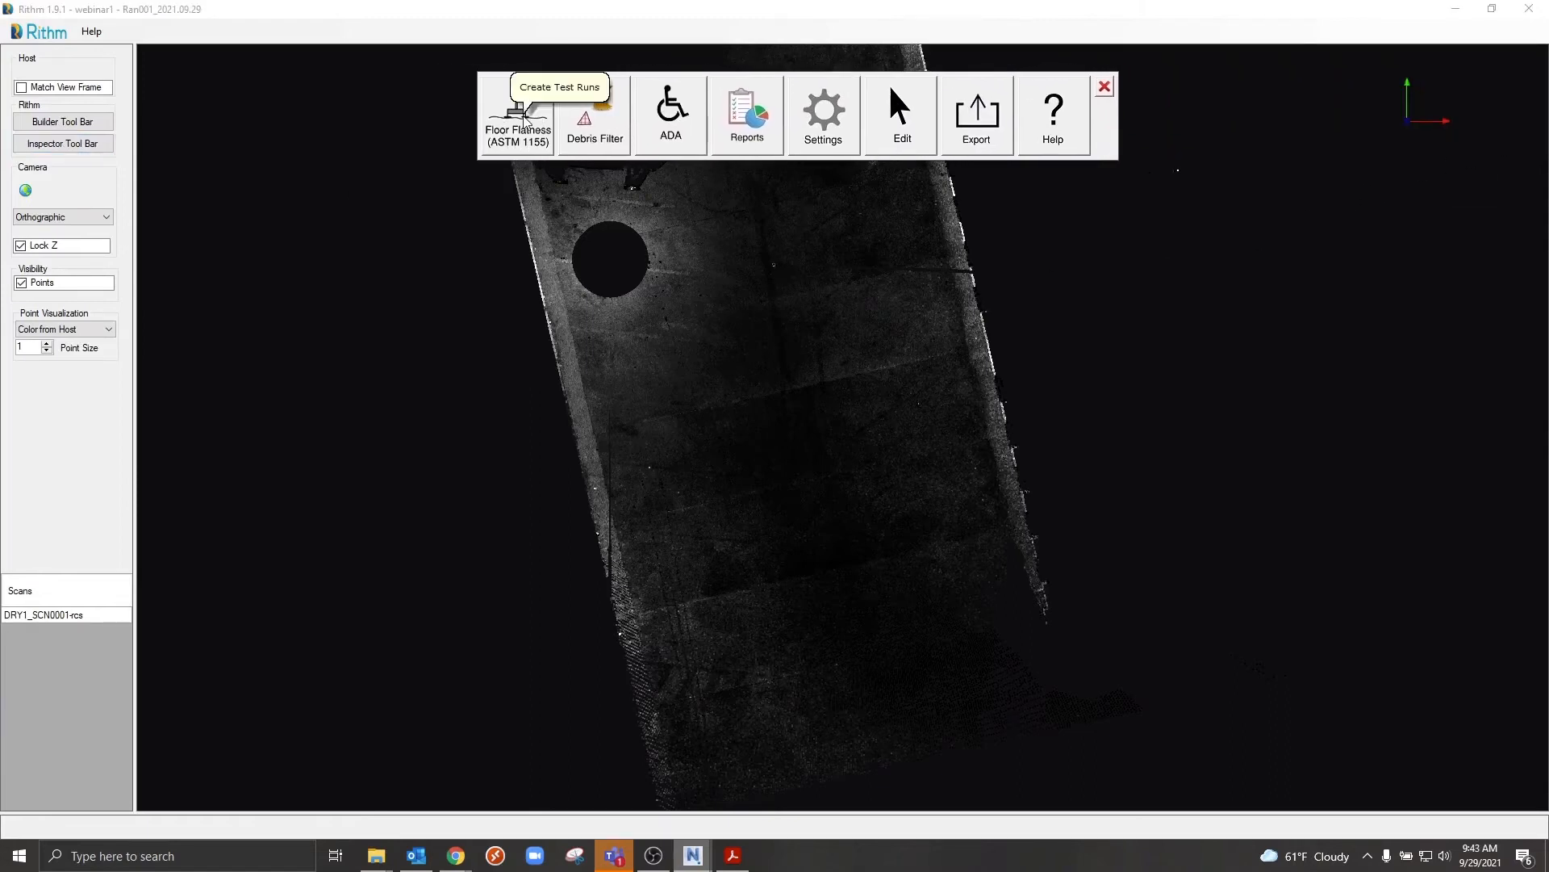
- Start a Floor Flatness (ASTM 1155) analysis and define a four-cornered test area on the slab below the round hole
click(524, 123)
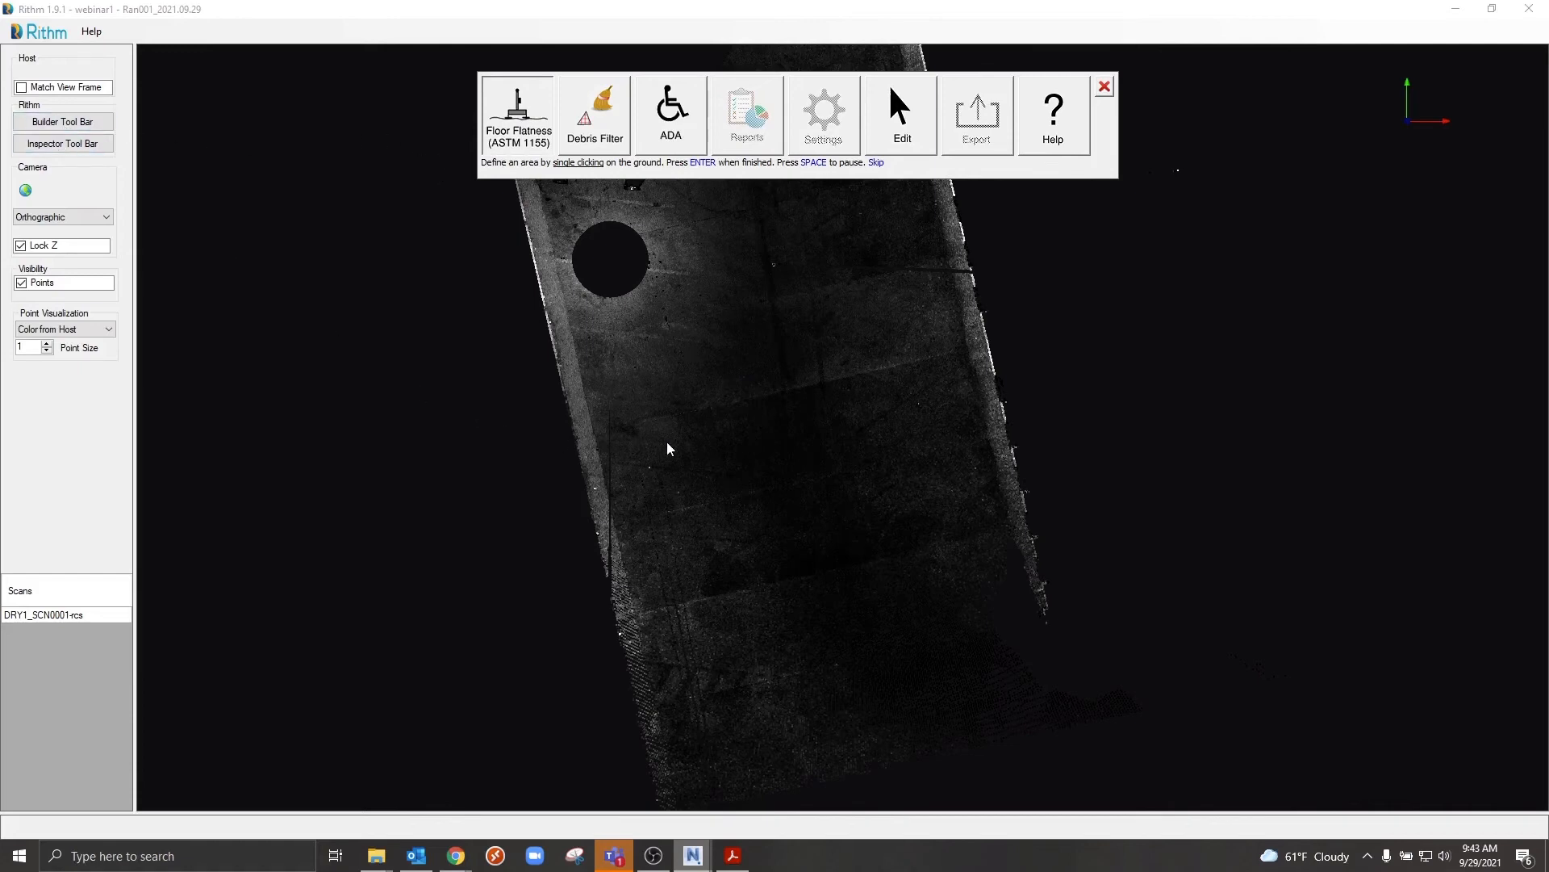
click(628, 417)
click(927, 354)
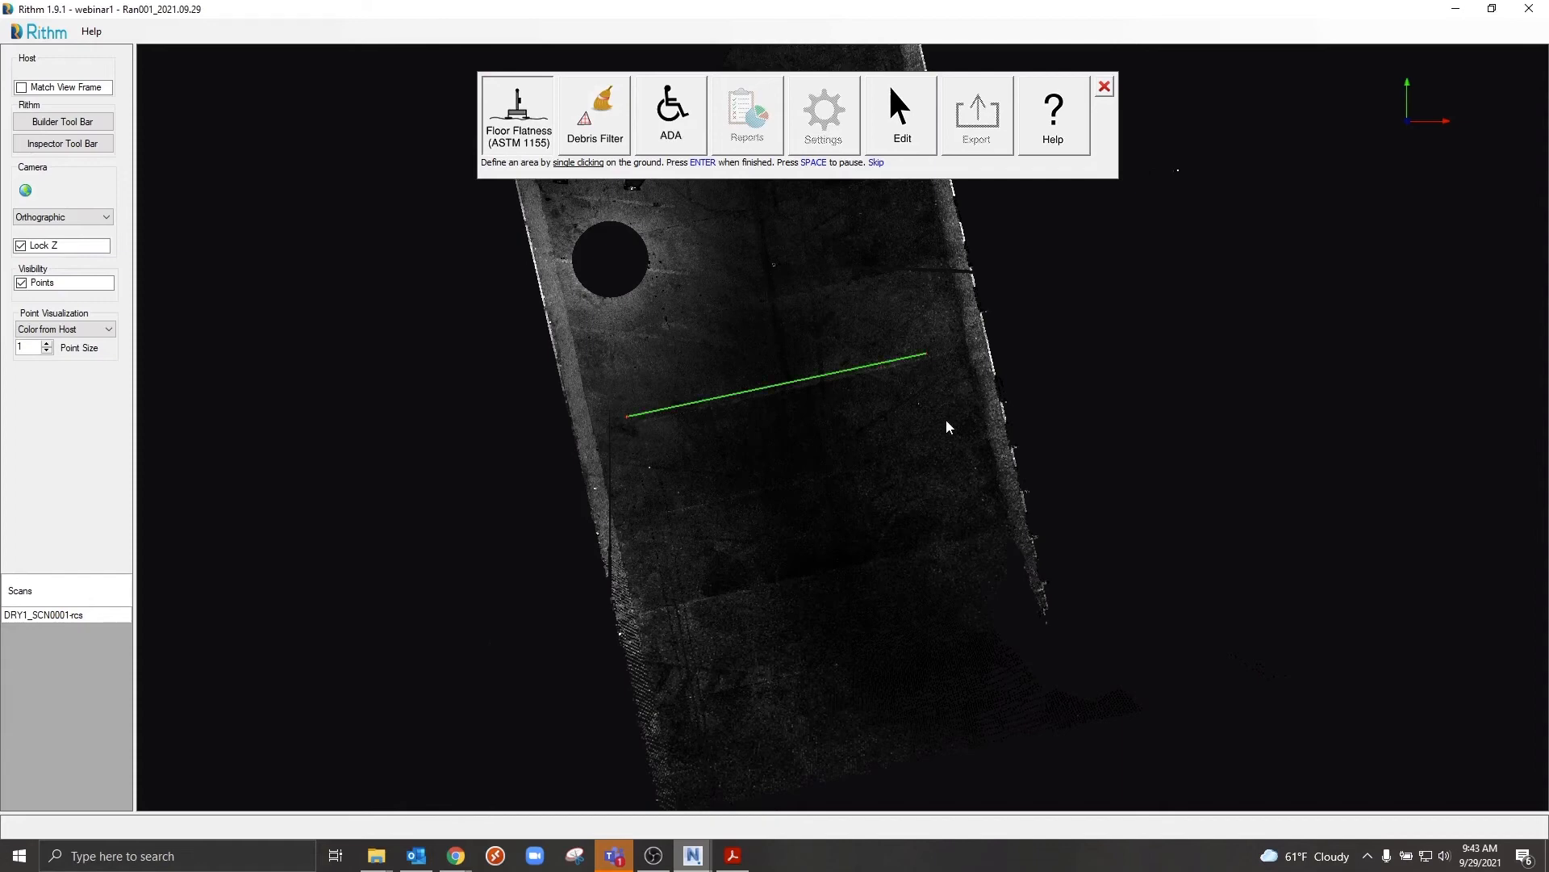
click(988, 590)
click(684, 652)
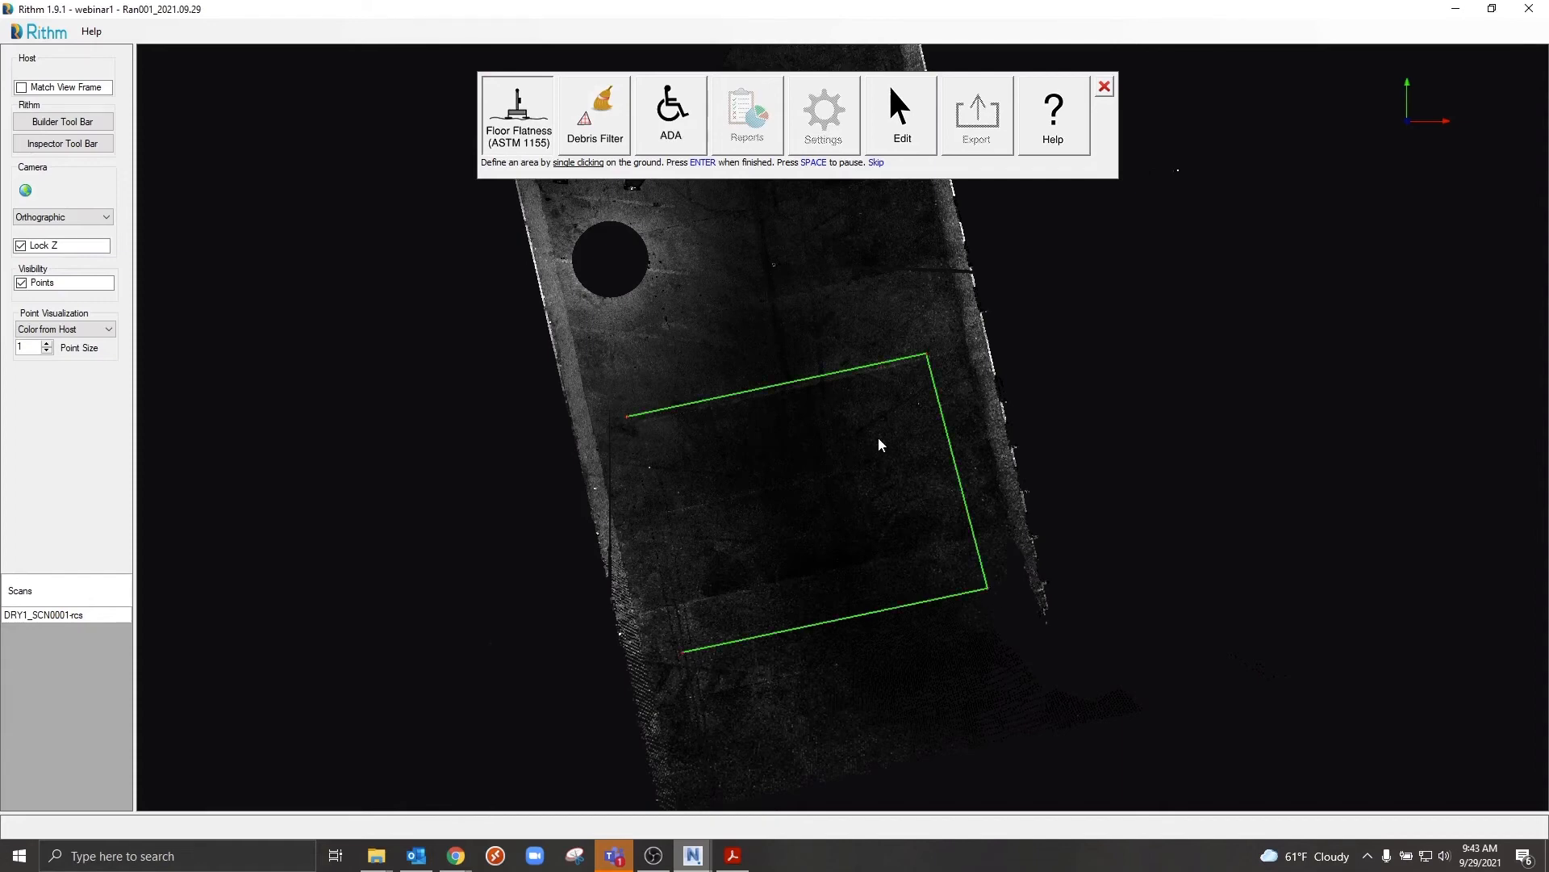
key(Return)
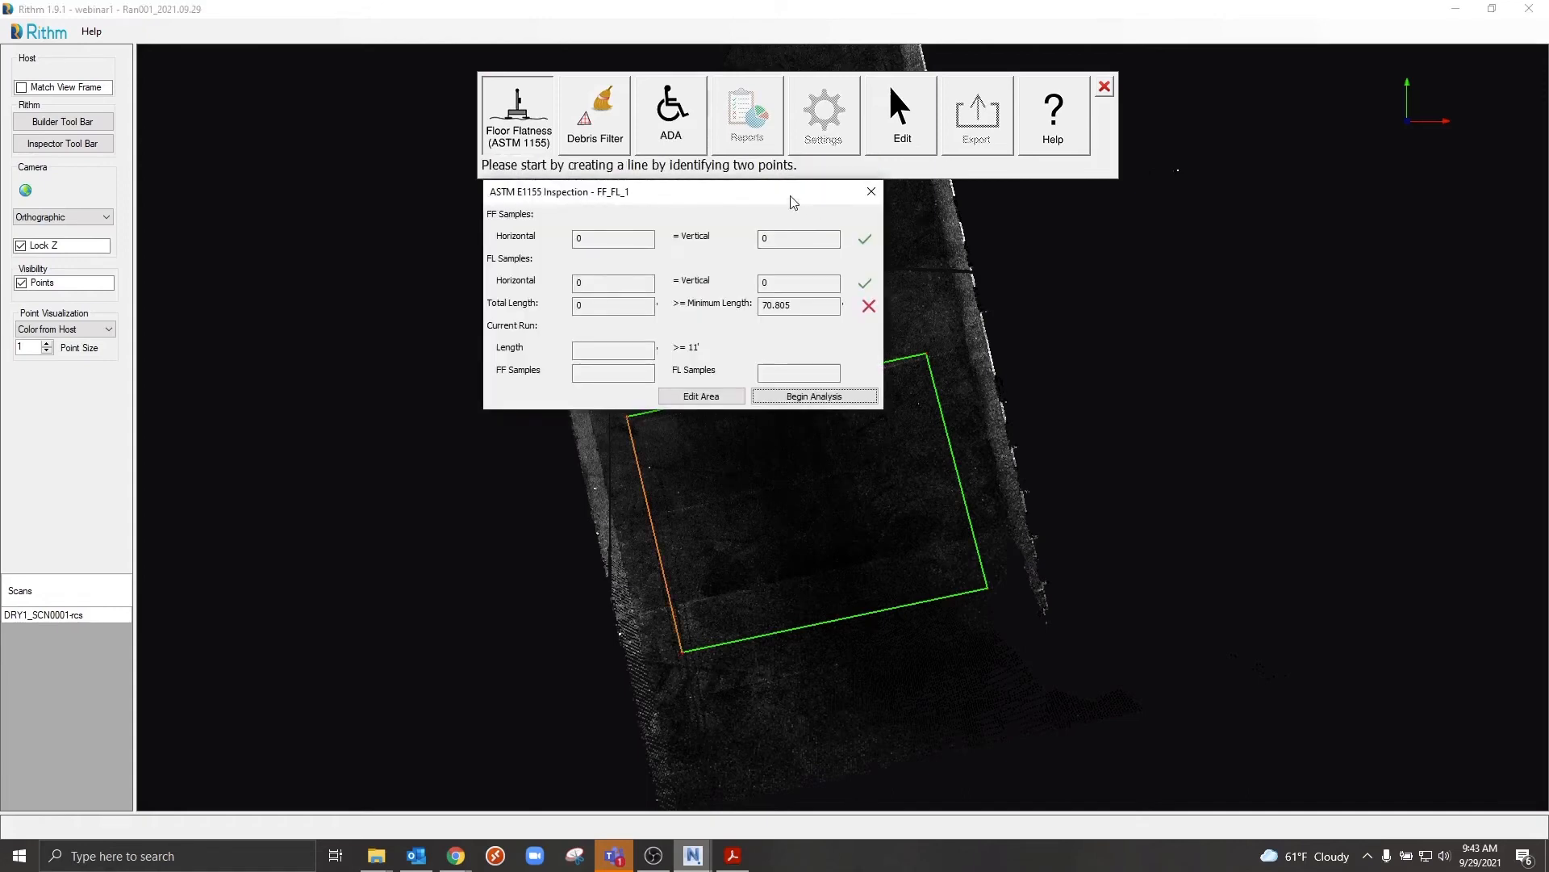
- Draw two parallel test runs about 37 feet long, one just inside the area's upper edge and one near its lower edge
drag(794, 201, 497, 196)
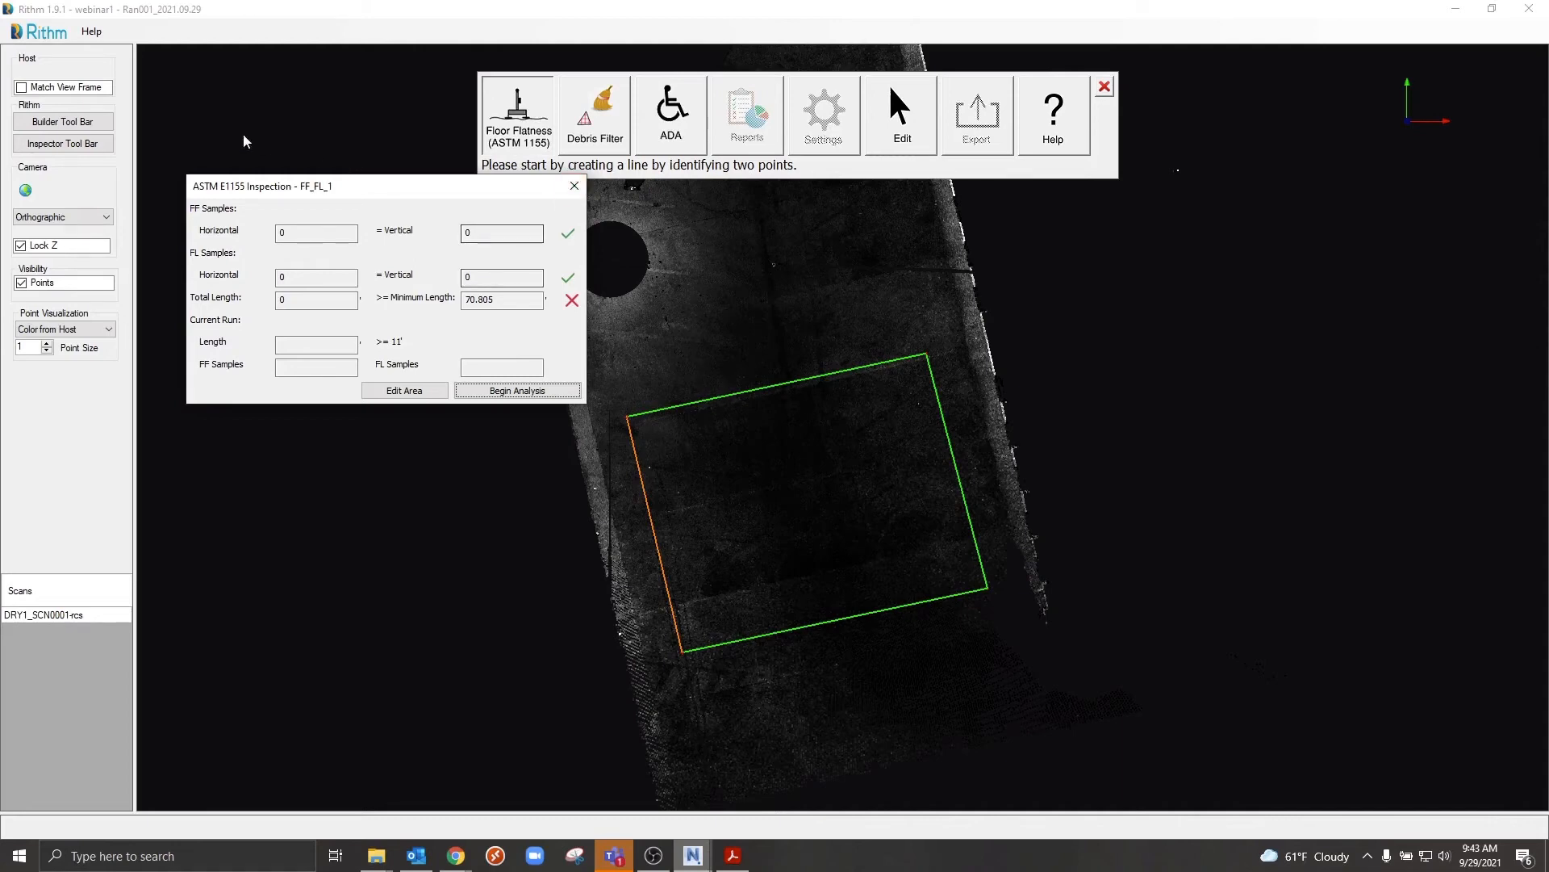
scroll(646, 470, up, 3)
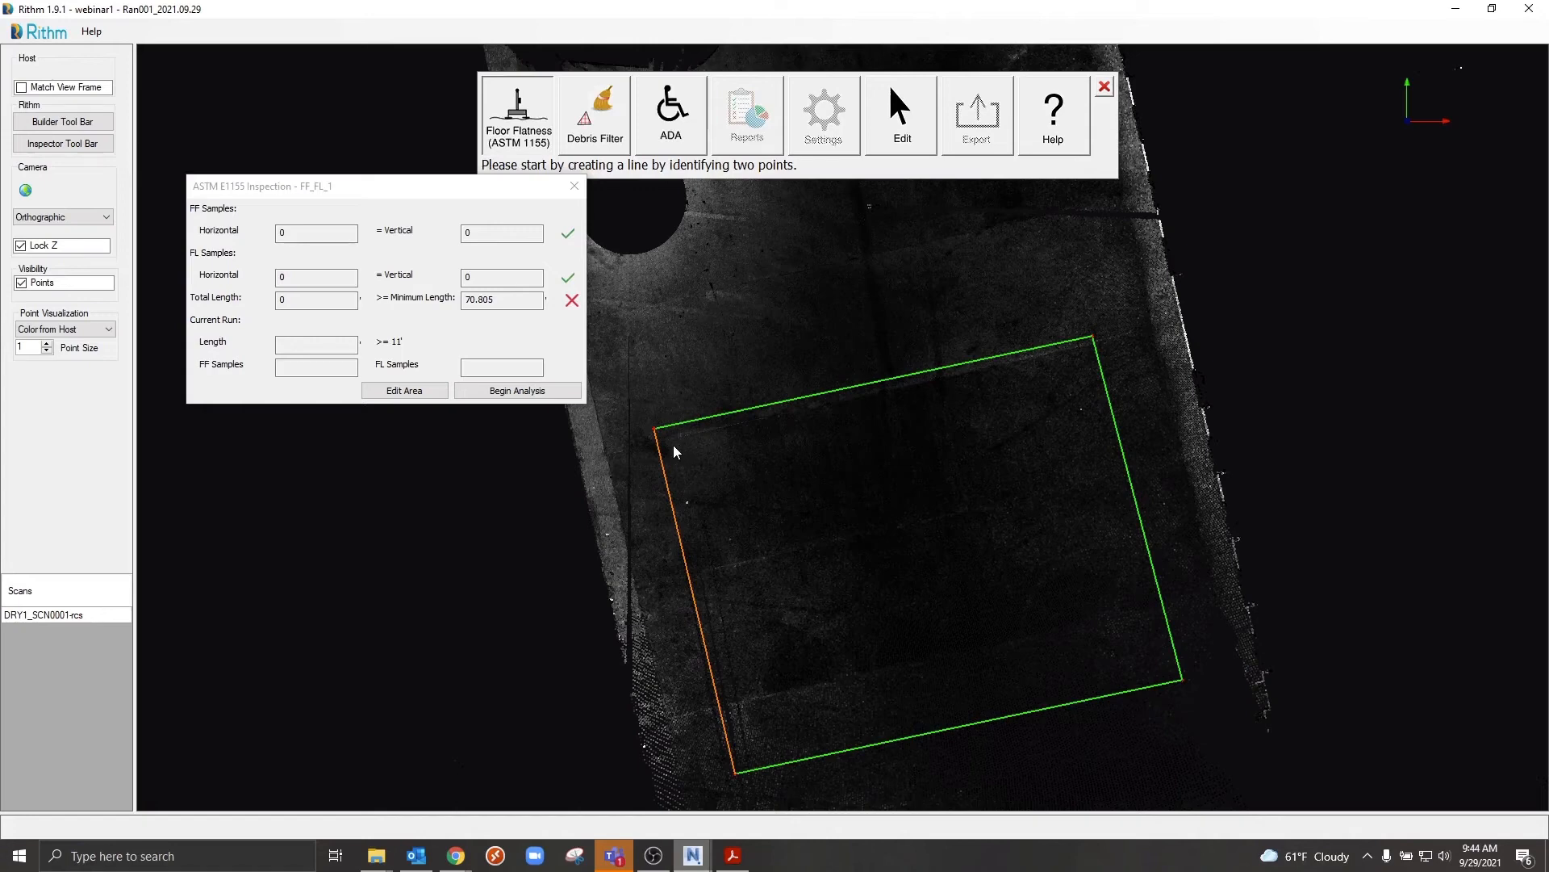
click(676, 450)
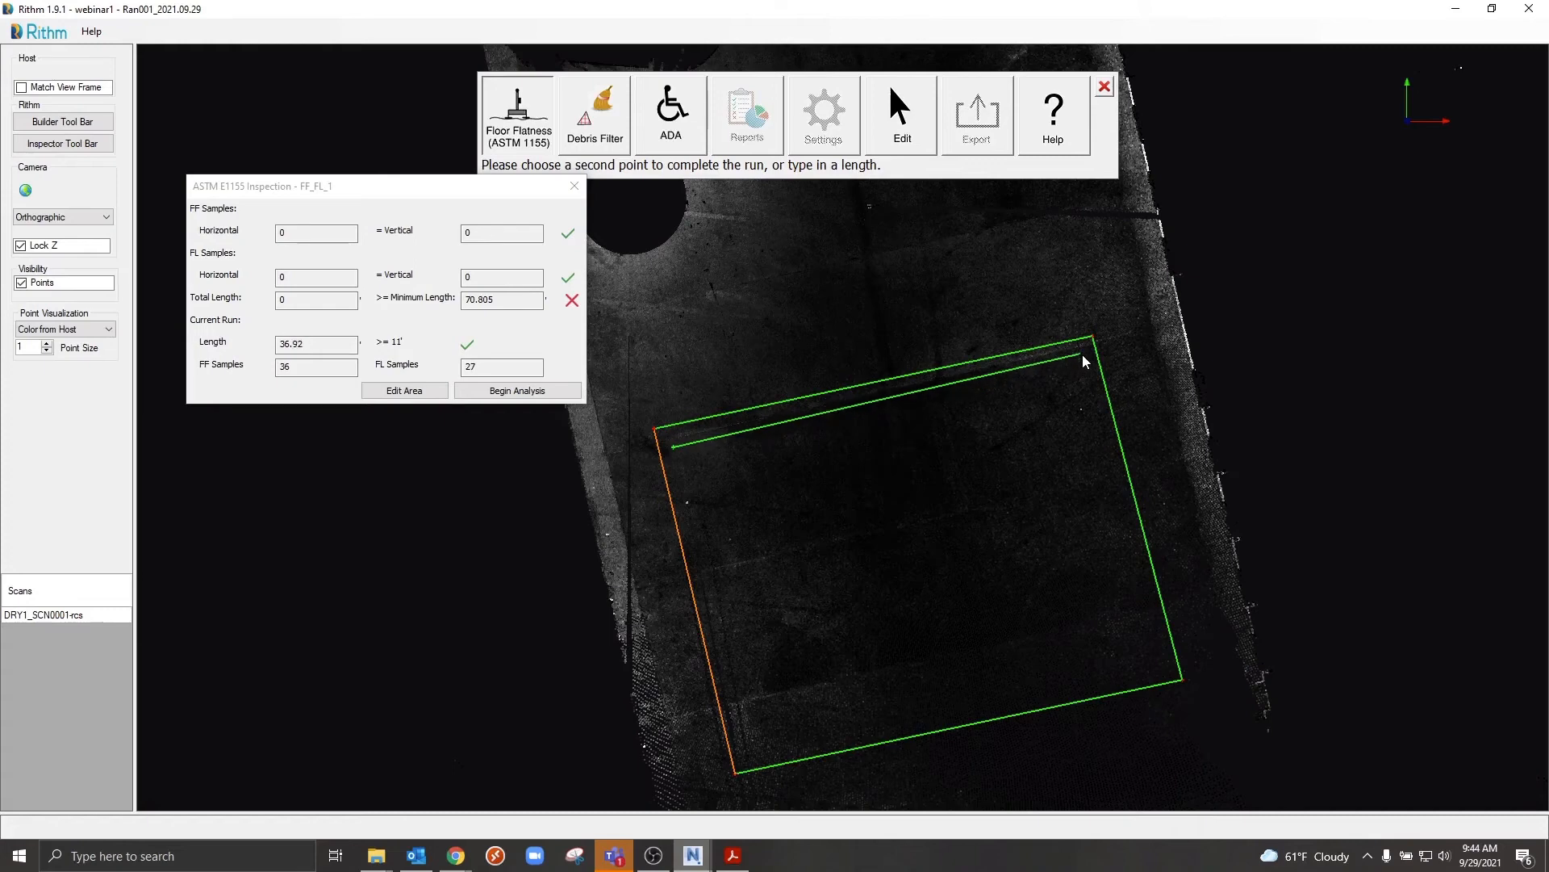
click(1083, 356)
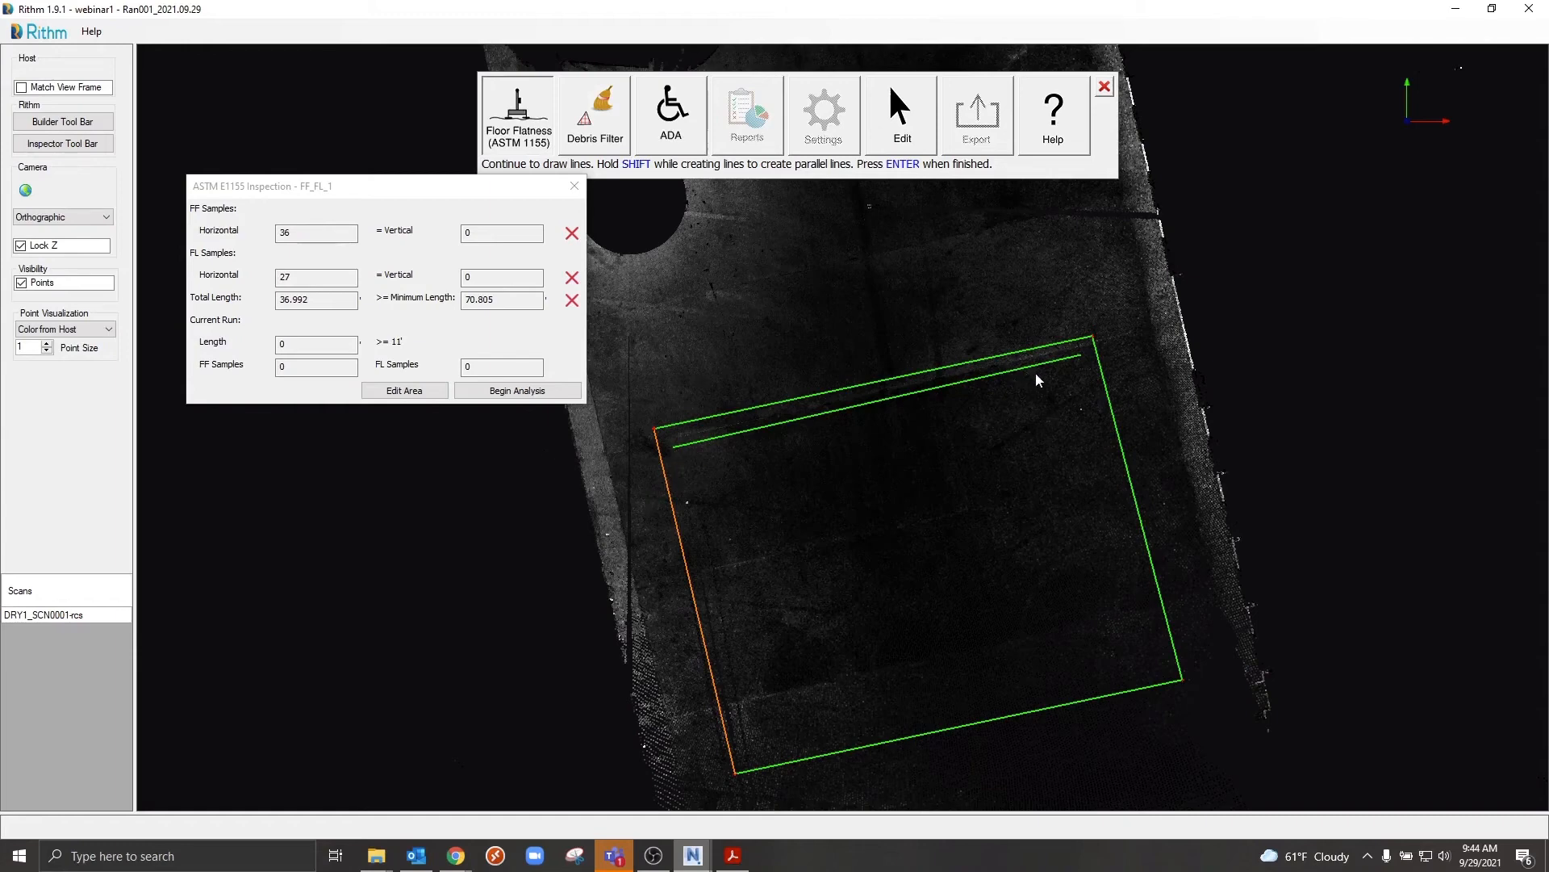
shift+click(740, 715)
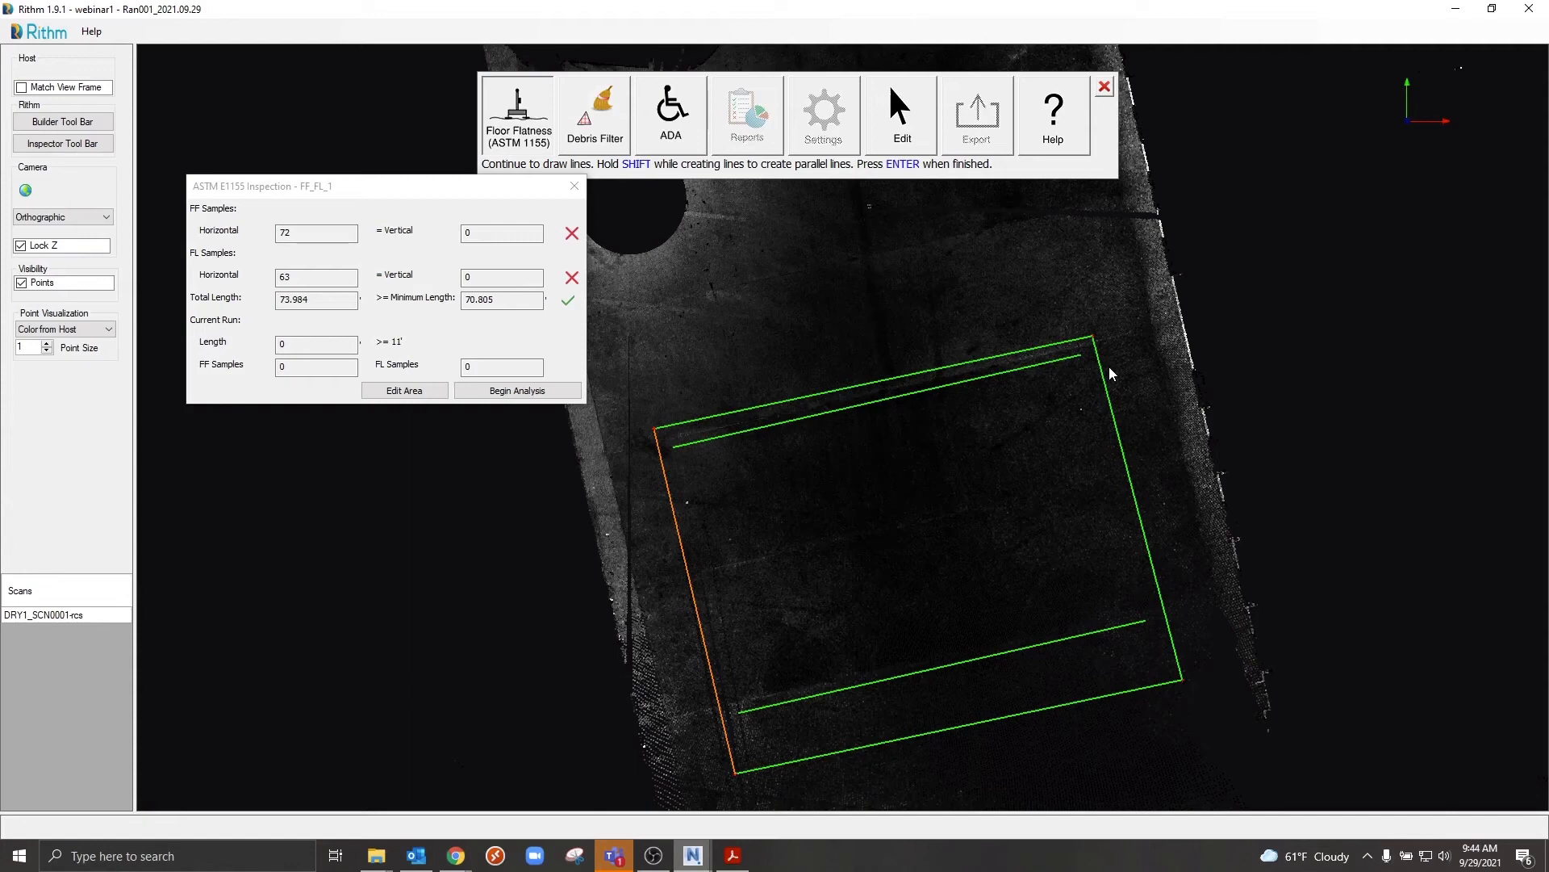
- Draw three parallel crosswise test runs about 26.5 feet long, spaced from the area's orange edge toward its middle
click(683, 437)
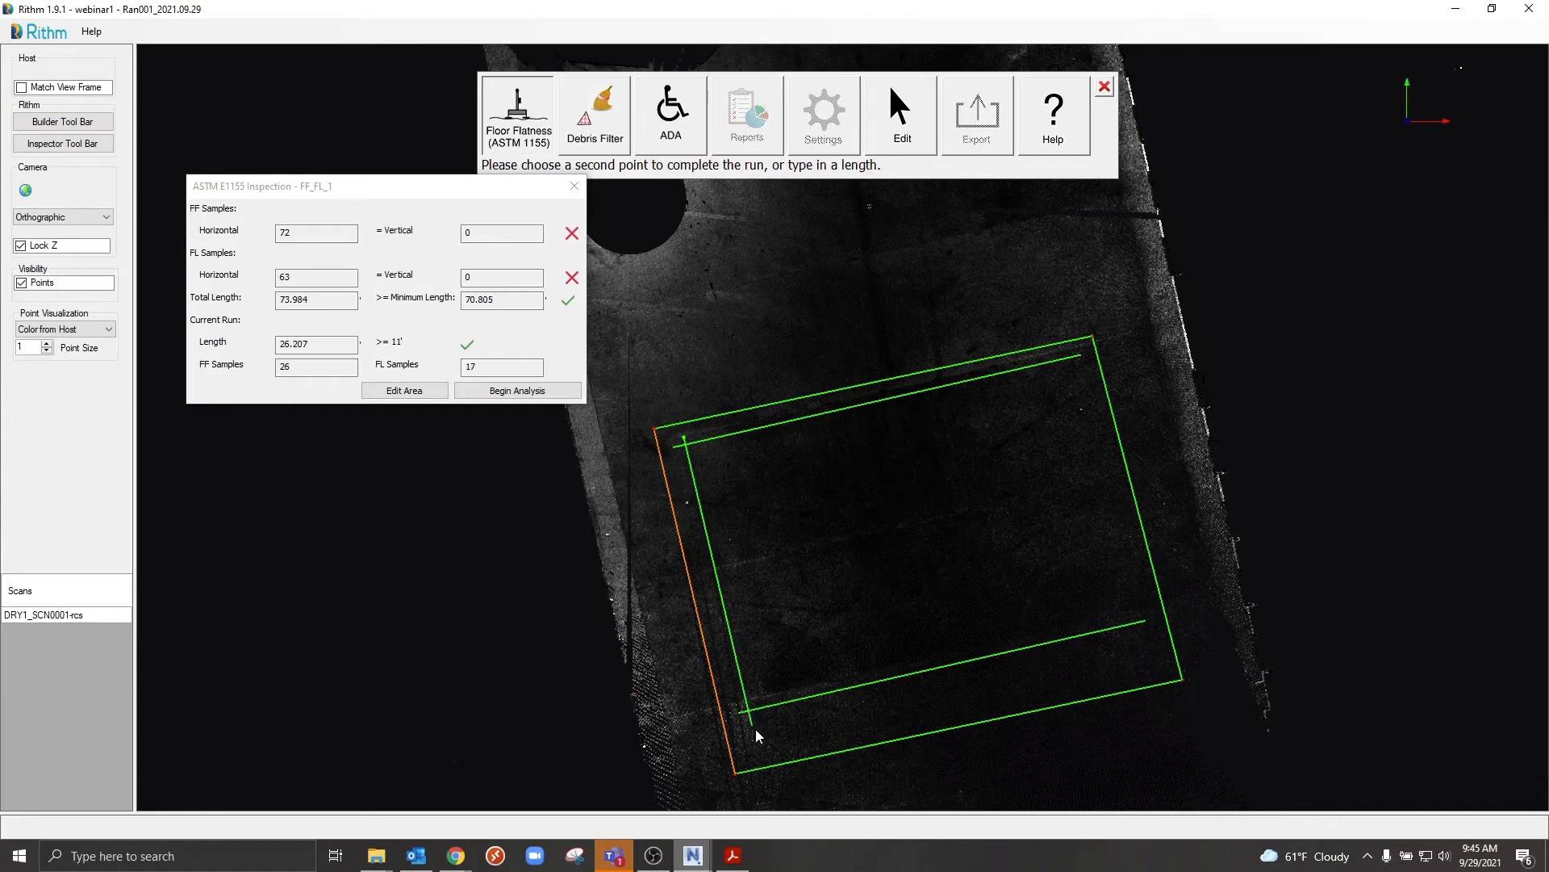
click(755, 728)
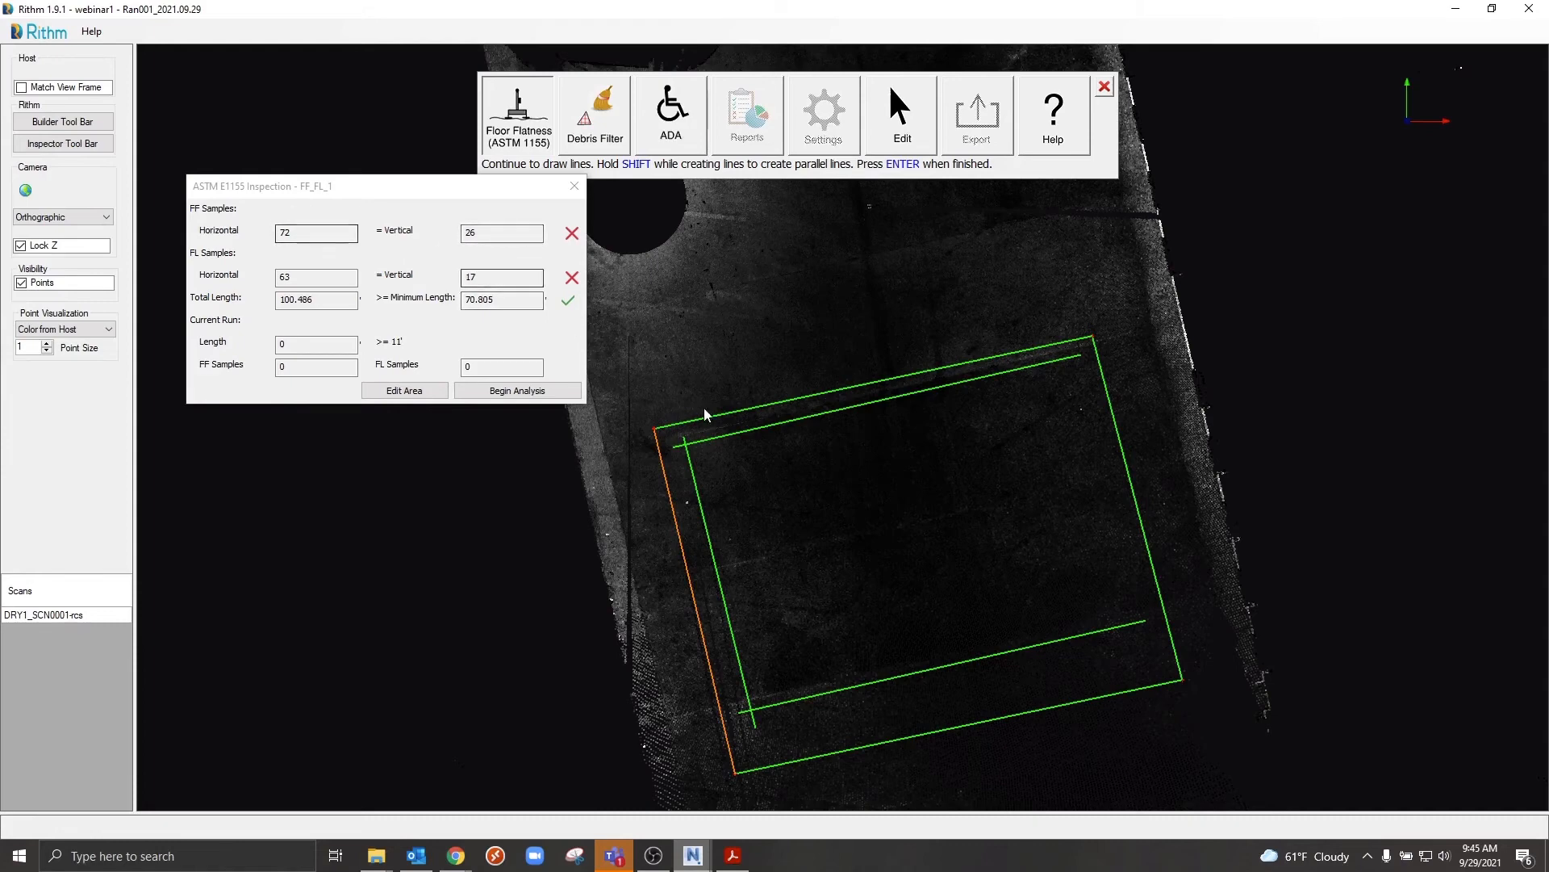
click(760, 426)
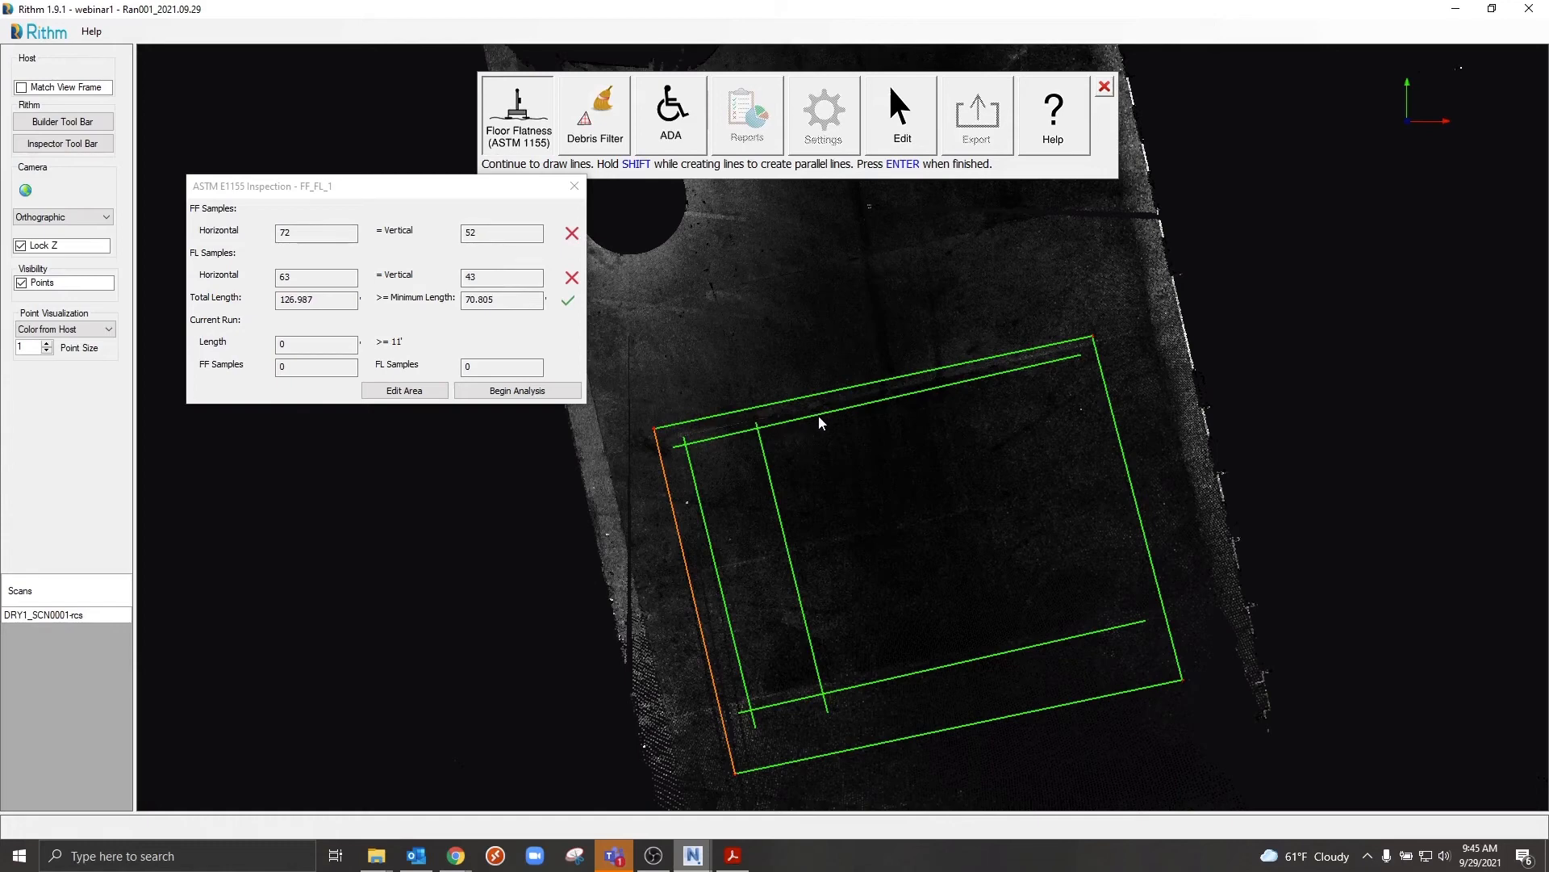
click(864, 400)
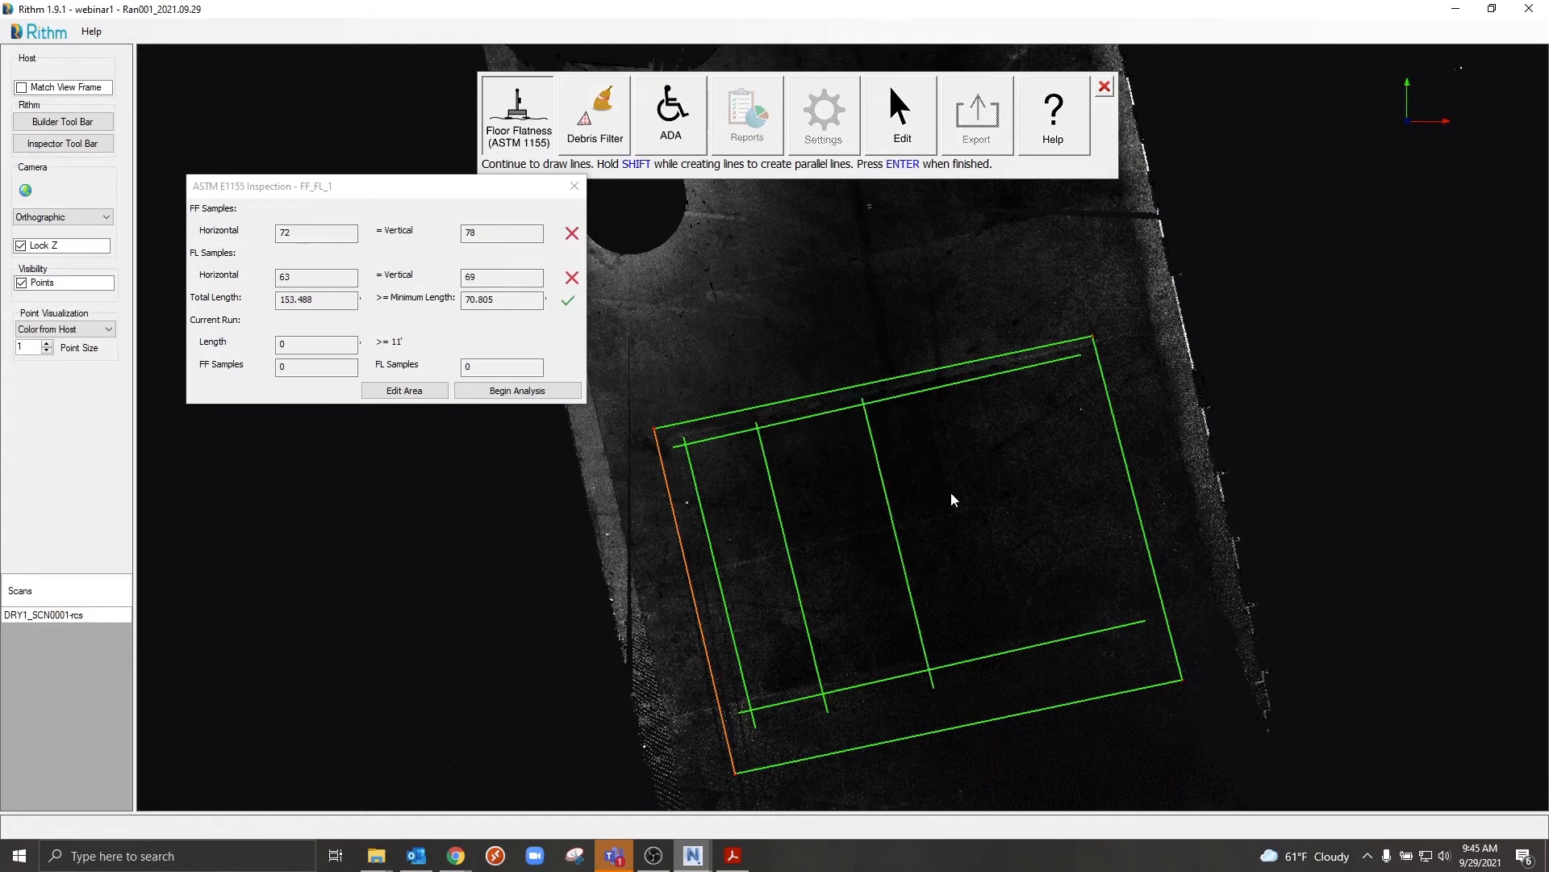
- Complete a fourth crosswise test run about 26.5 feet long and draw a lengthwise run about 32 feet long across the area's middle
click(983, 372)
click(703, 574)
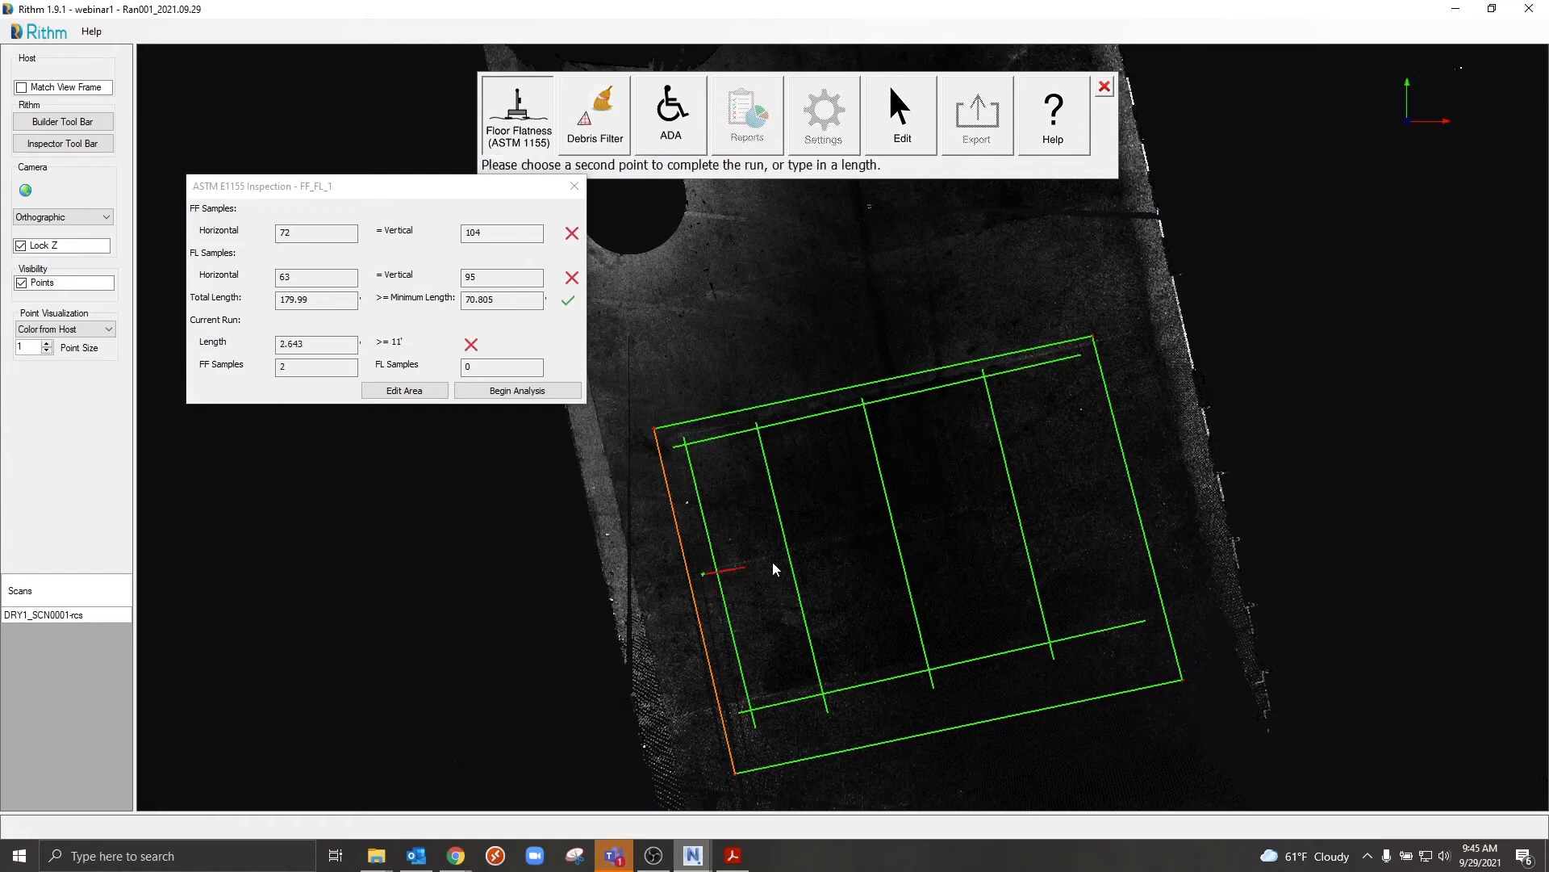
click(1062, 495)
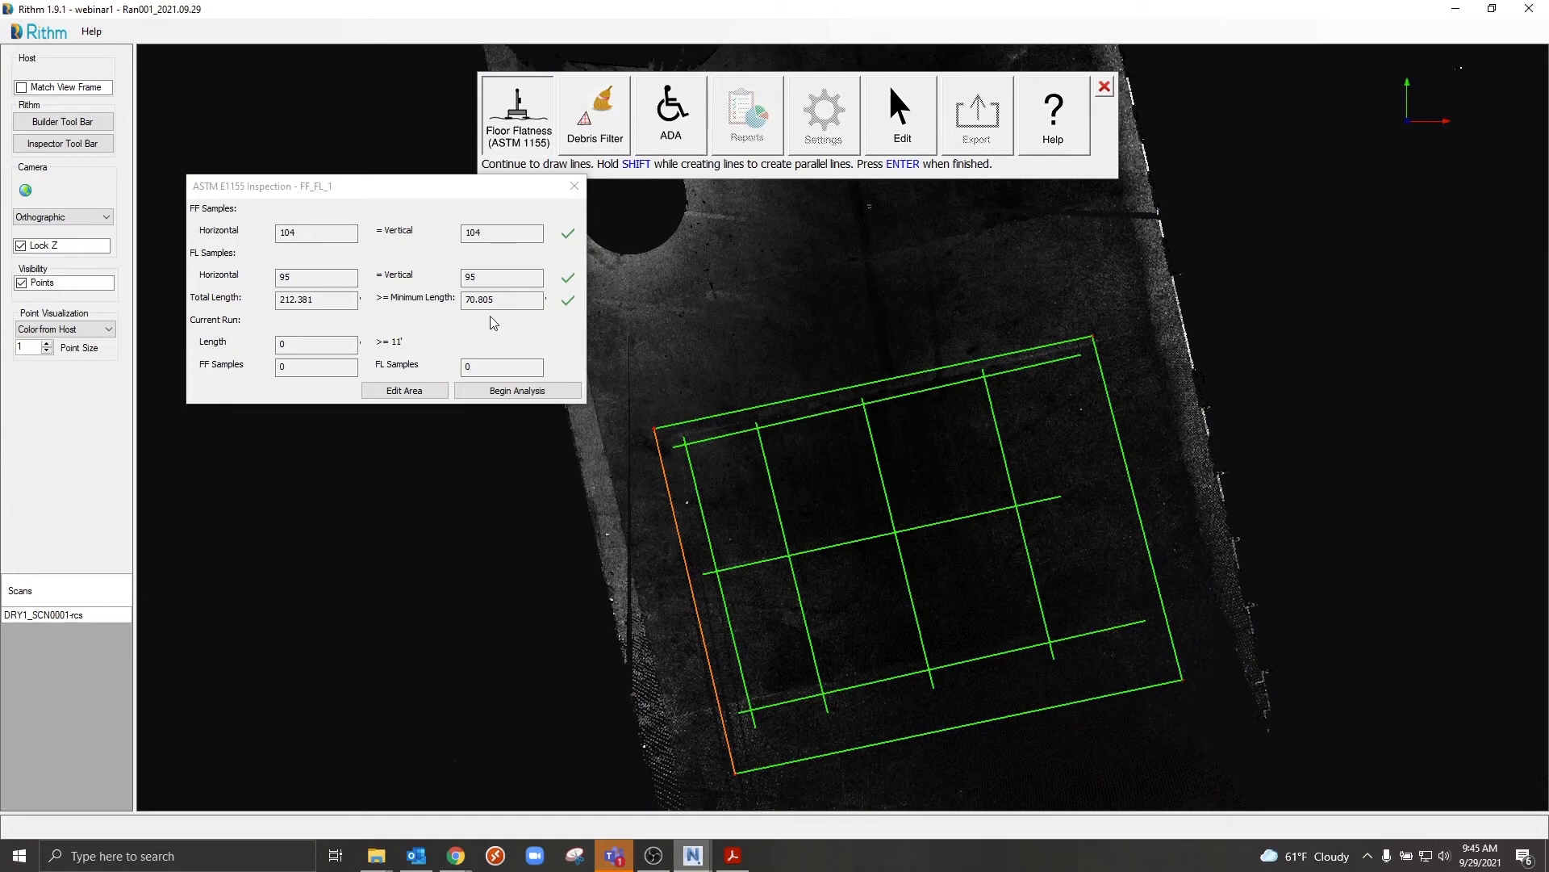
- Run the FF/FL analysis on the drawn test runs and bring Rithm back to the front with its results
click(510, 391)
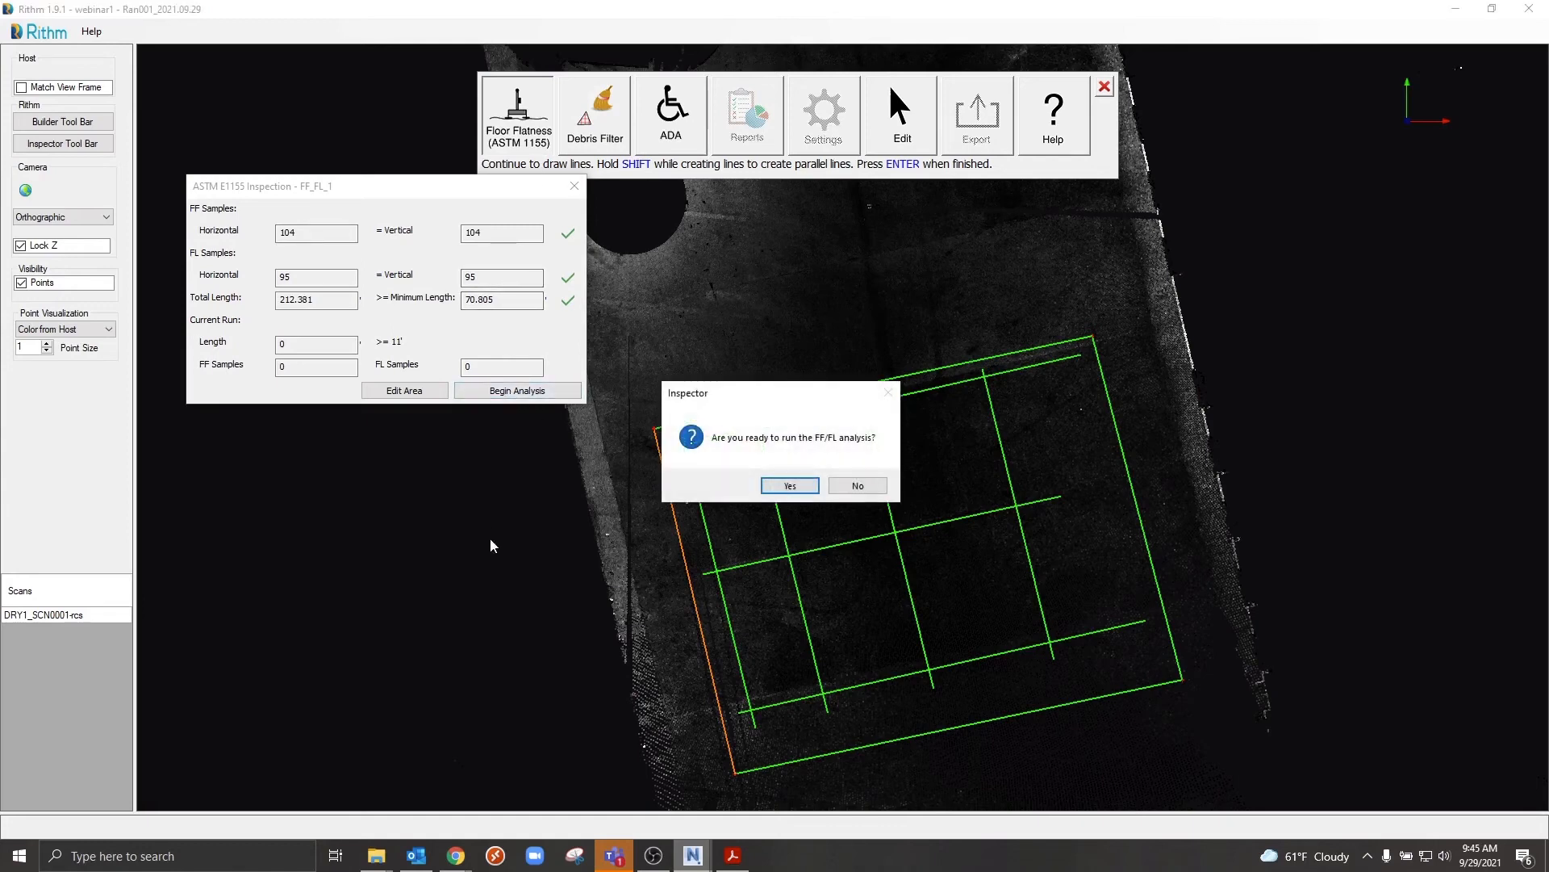
click(815, 491)
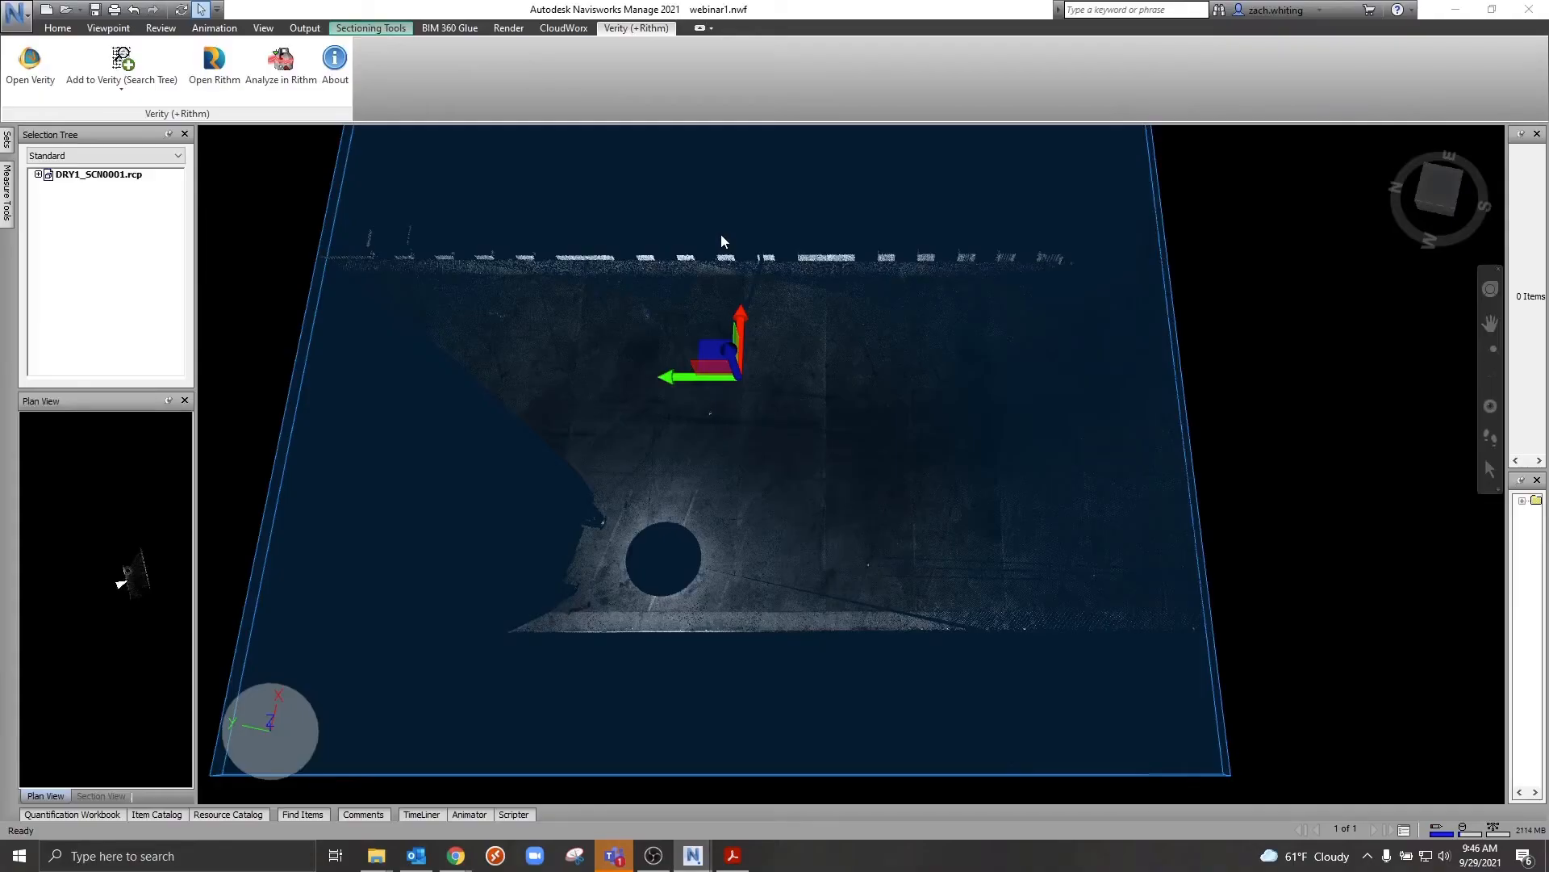
mouse_move(692, 856)
click(771, 776)
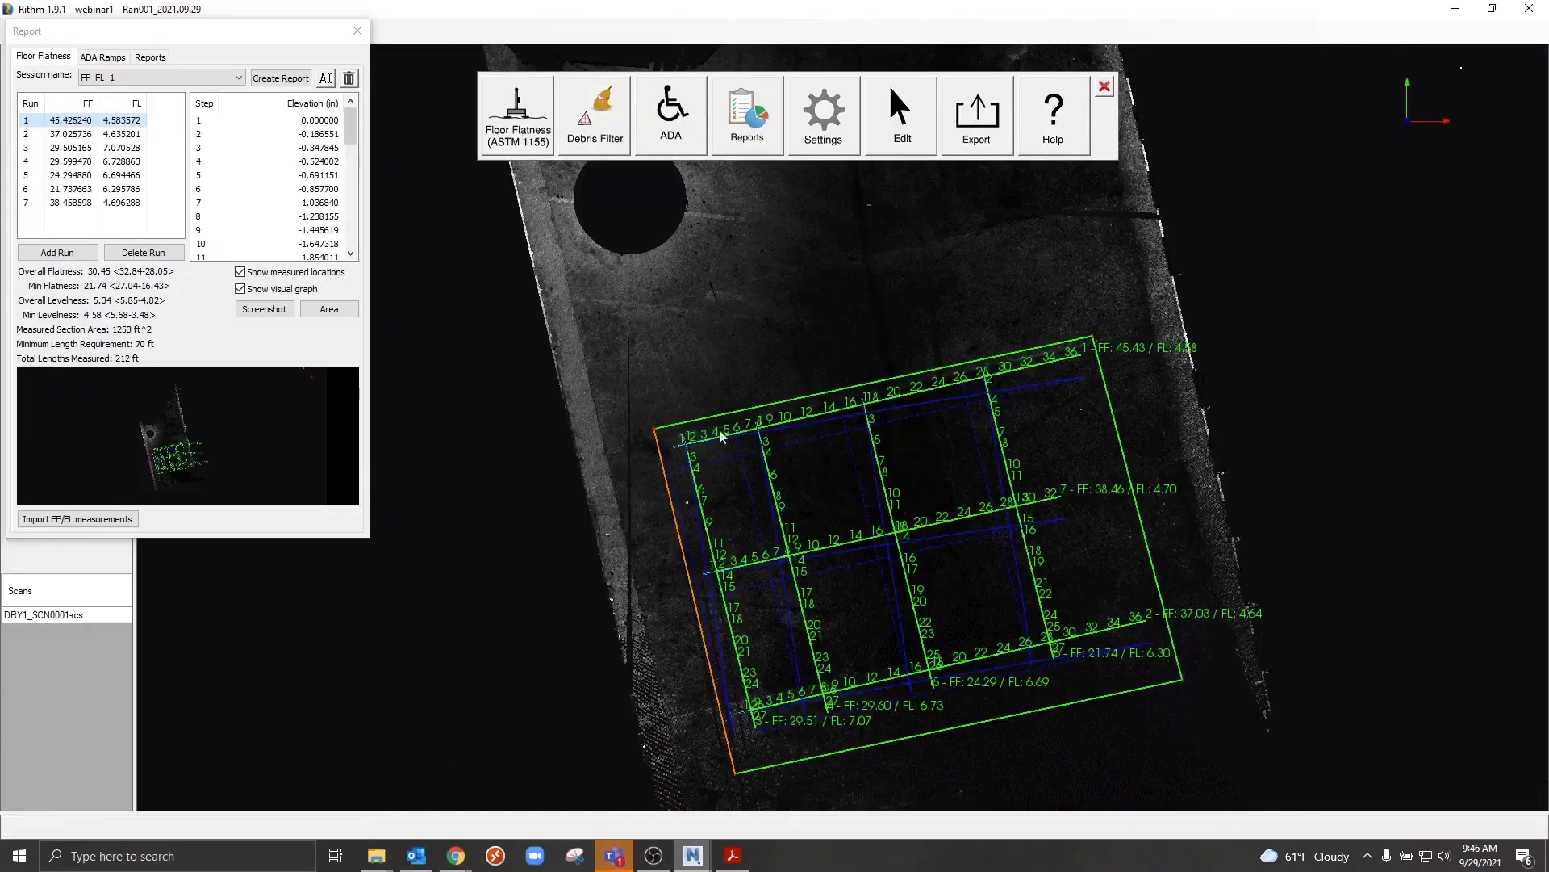
- Review the step elevations of test runs 2, 3 and 4 and locate each run on the slab
scroll(733, 497, up, 2)
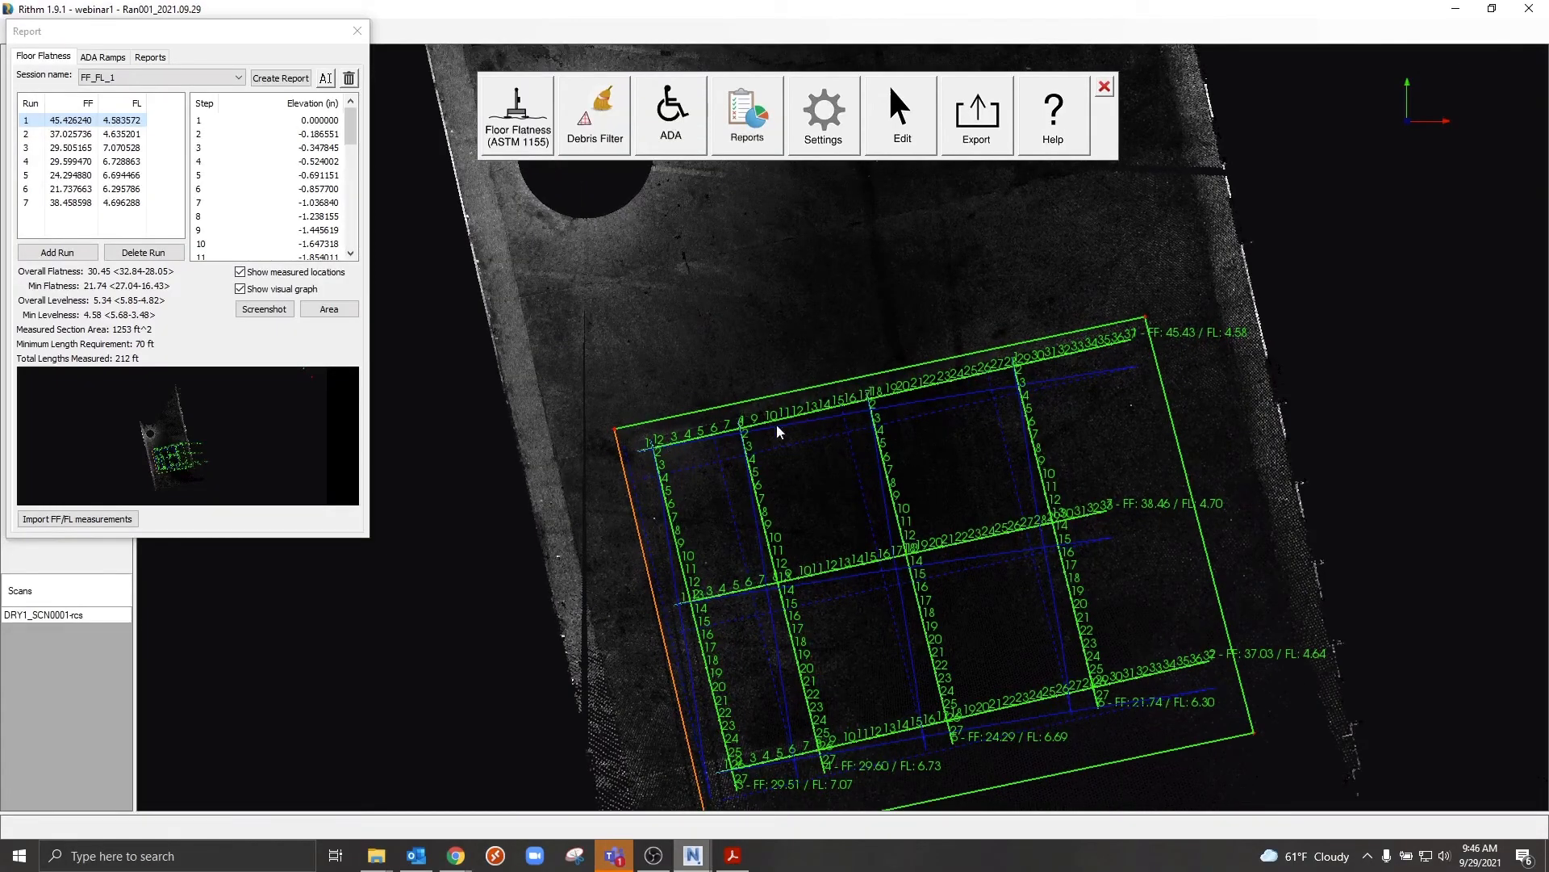
drag(238, 39, 298, 71)
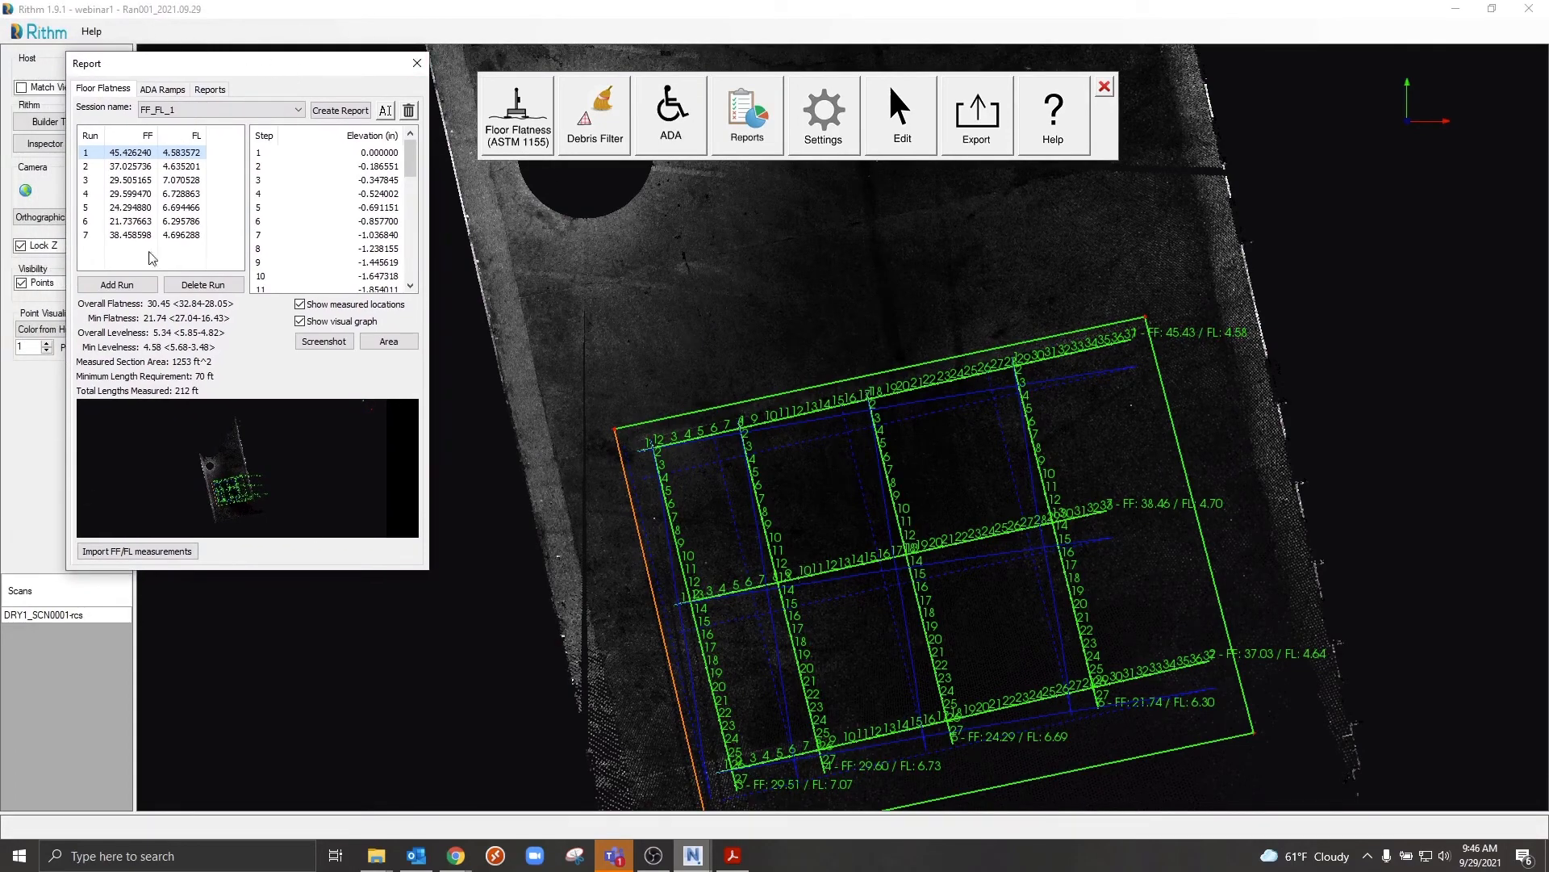
middle_drag(891, 472, 815, 369)
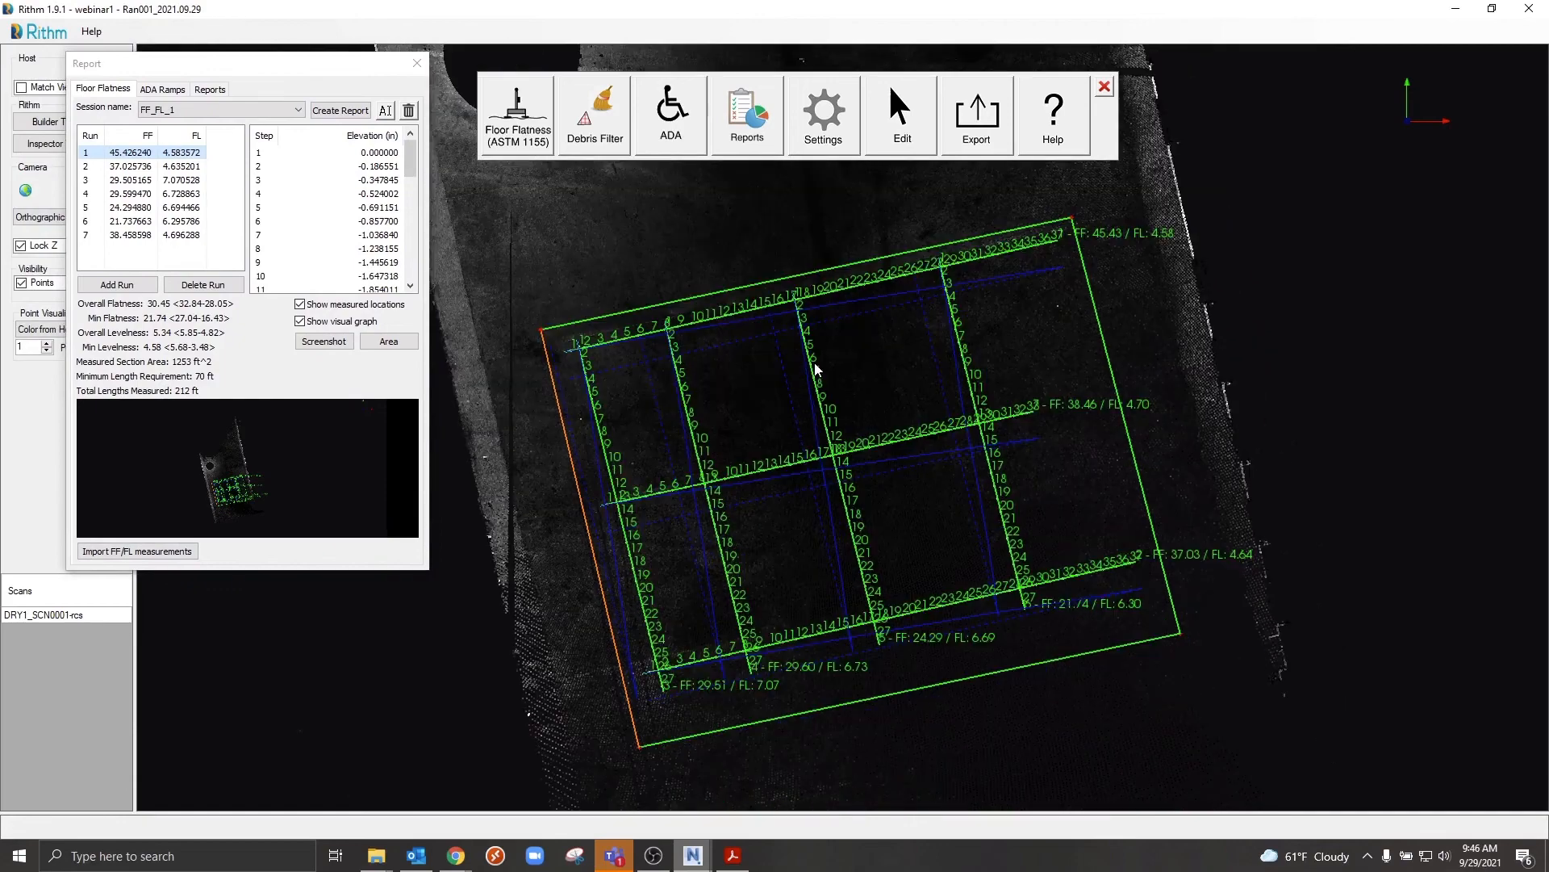
click(98, 166)
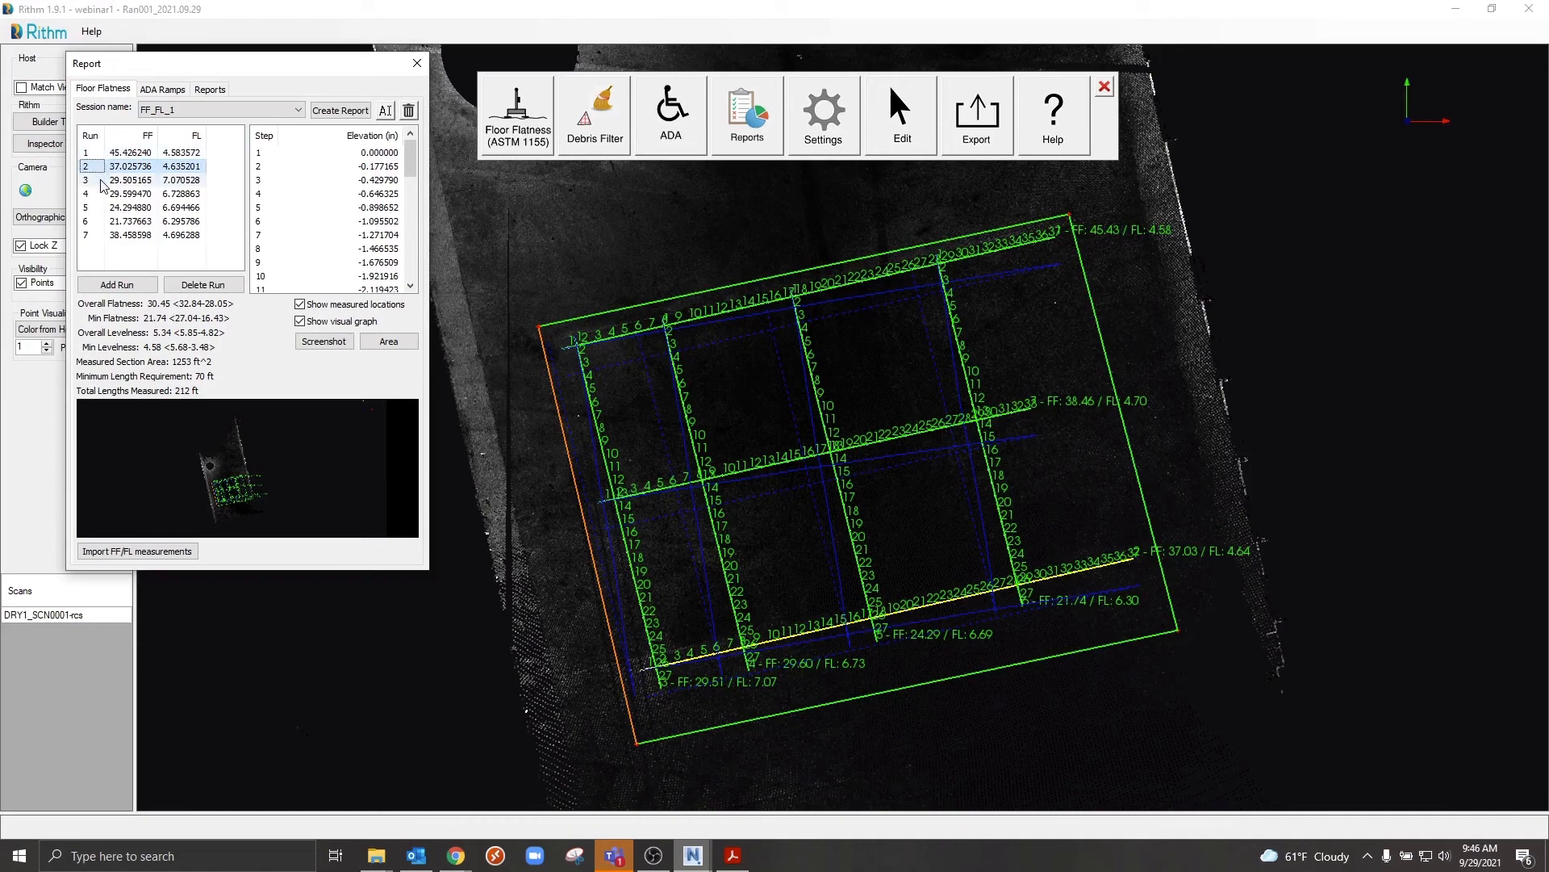
click(102, 181)
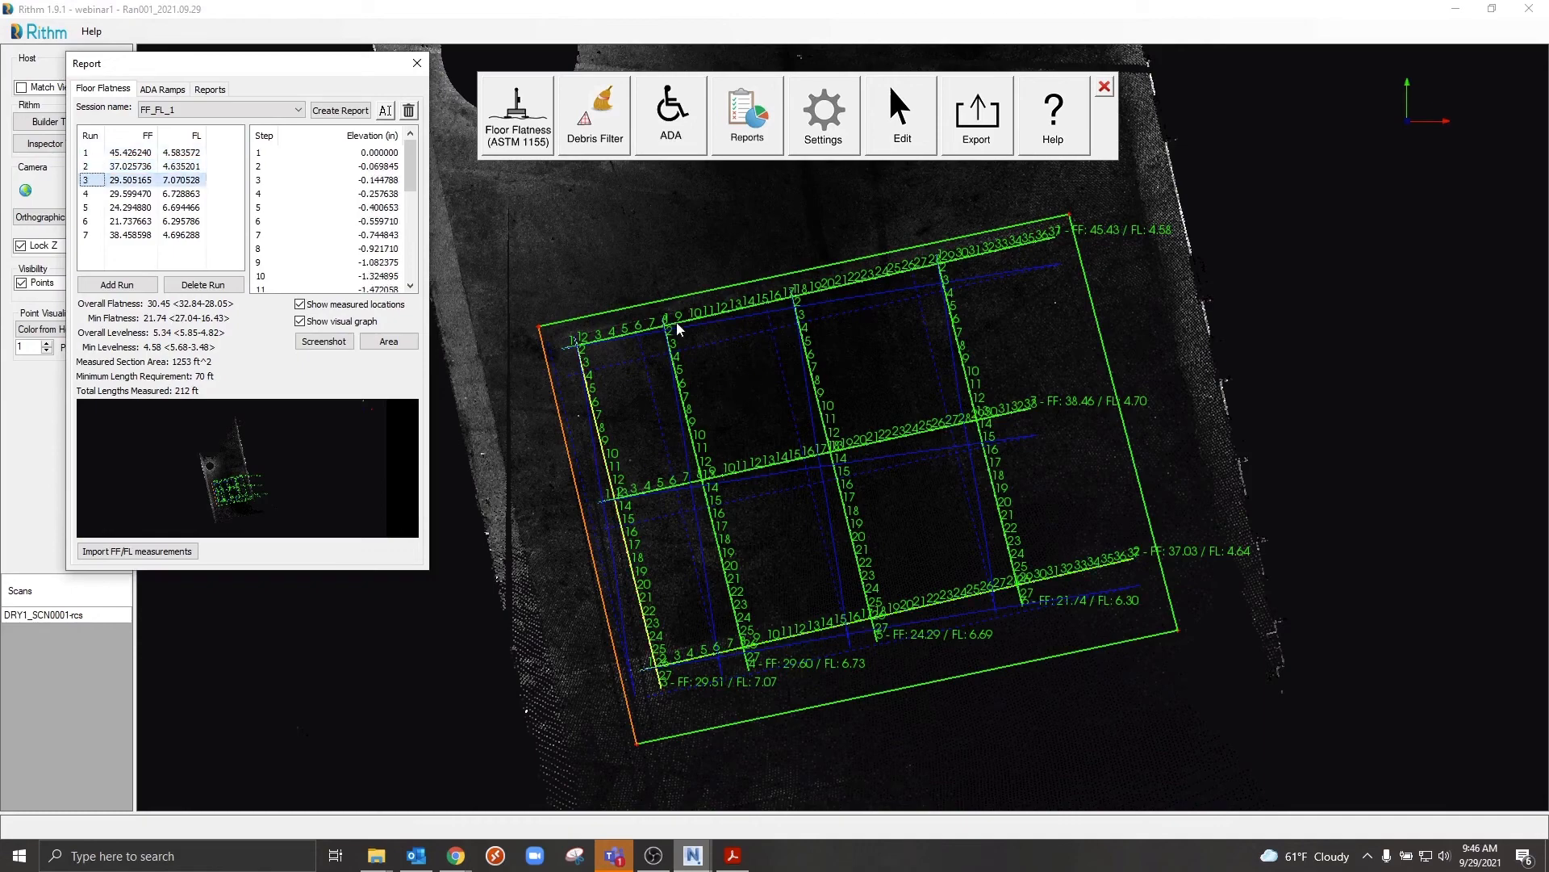
click(121, 194)
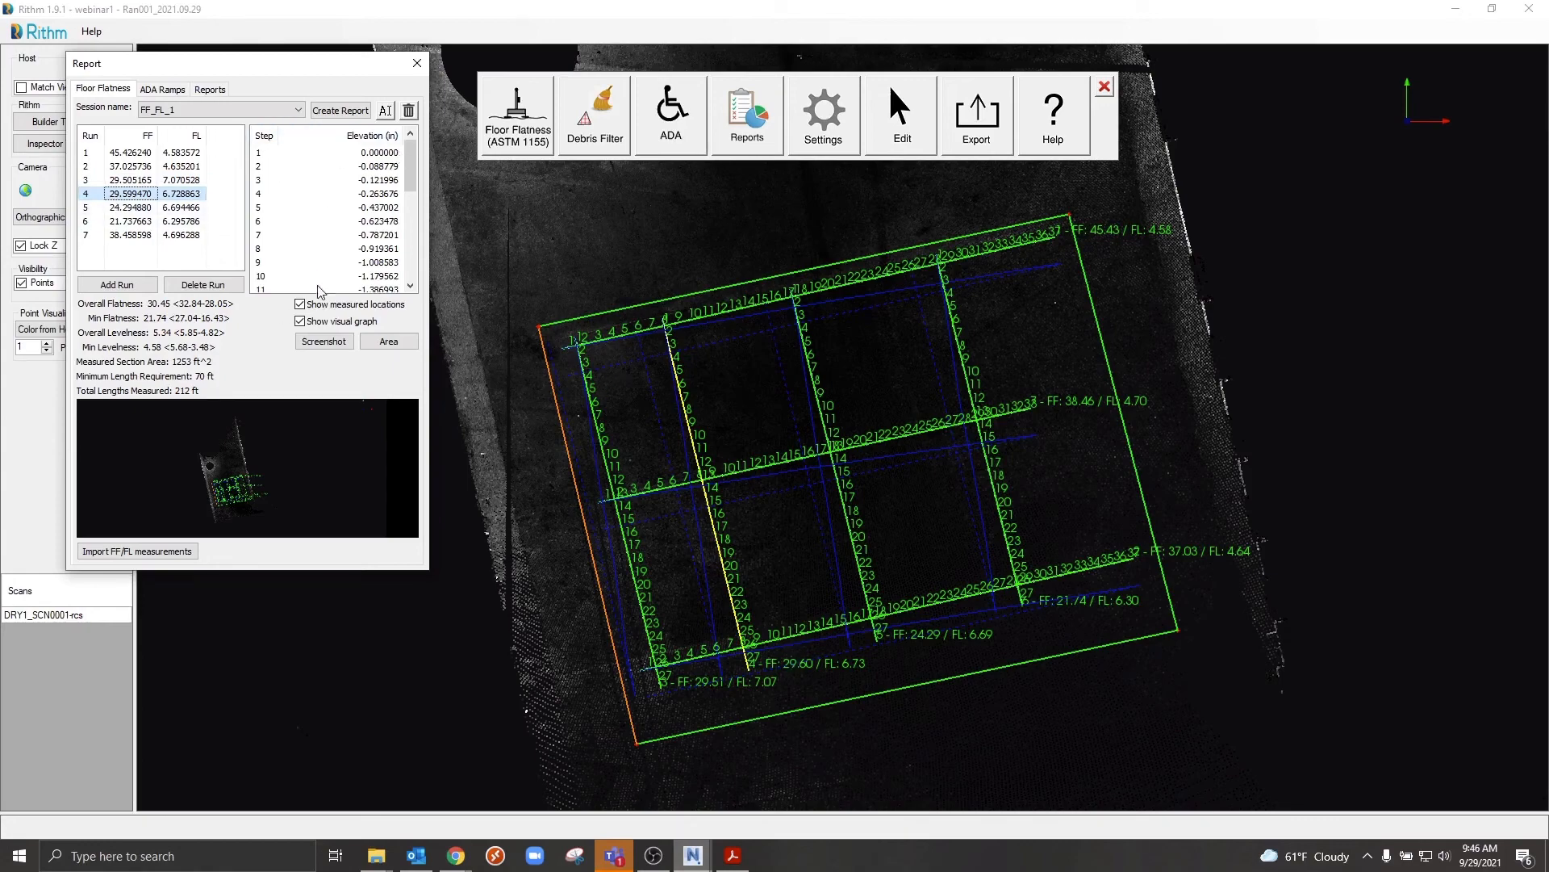
mouse_move(411, 165)
mouse_down()
mouse_move(413, 260)
mouse_move(412, 154)
mouse_up()
- Set the project name in the report details to Parking Garage
click(210, 89)
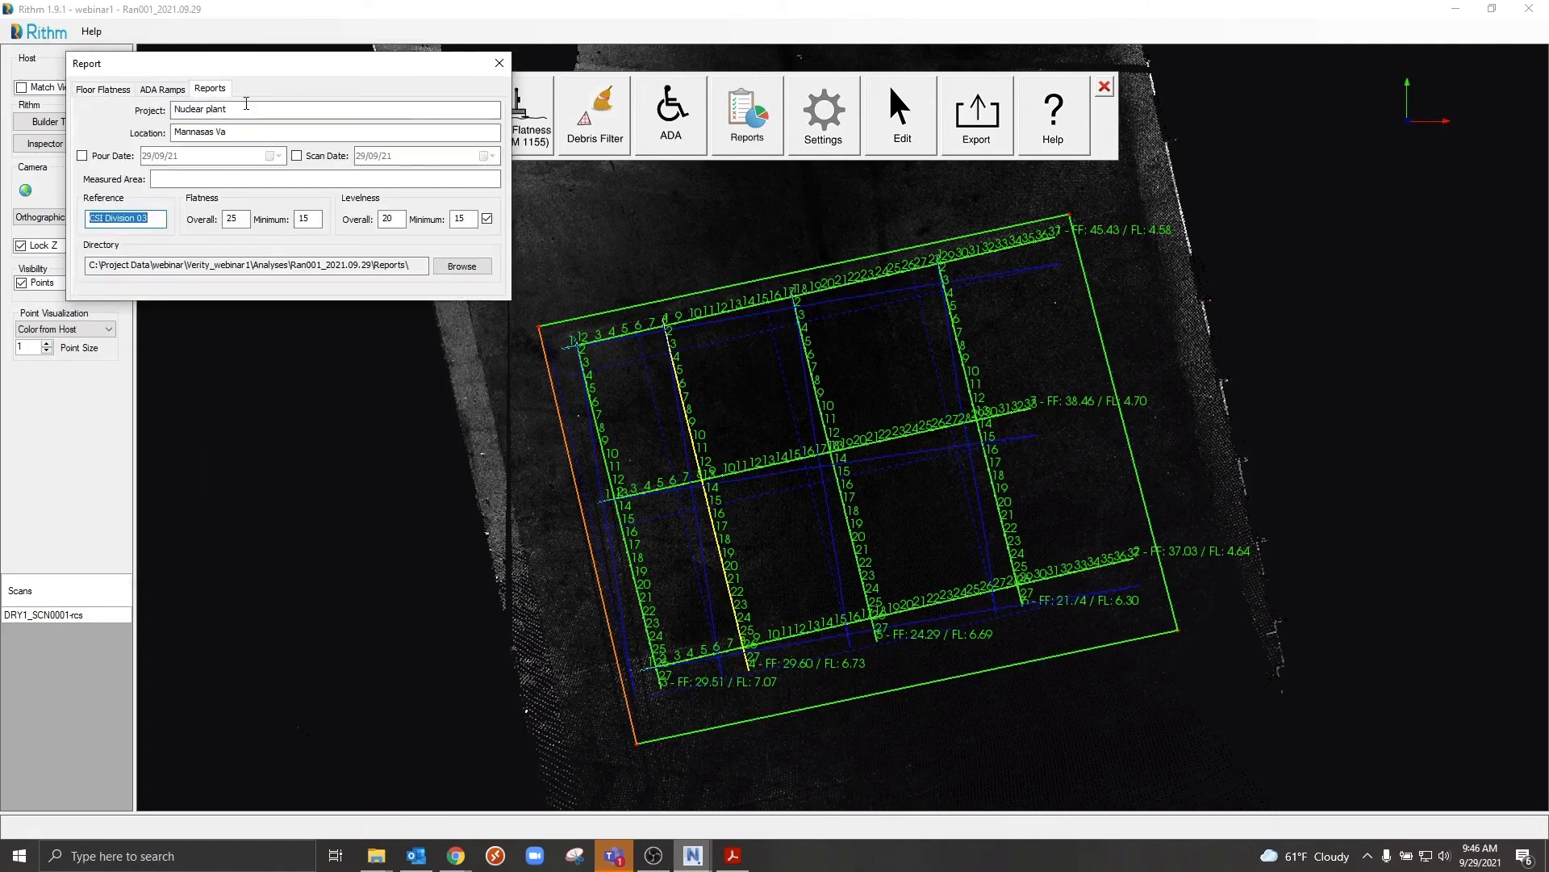
click(251, 107)
key(ctrl+a)
key(BackSpace)
text(P)
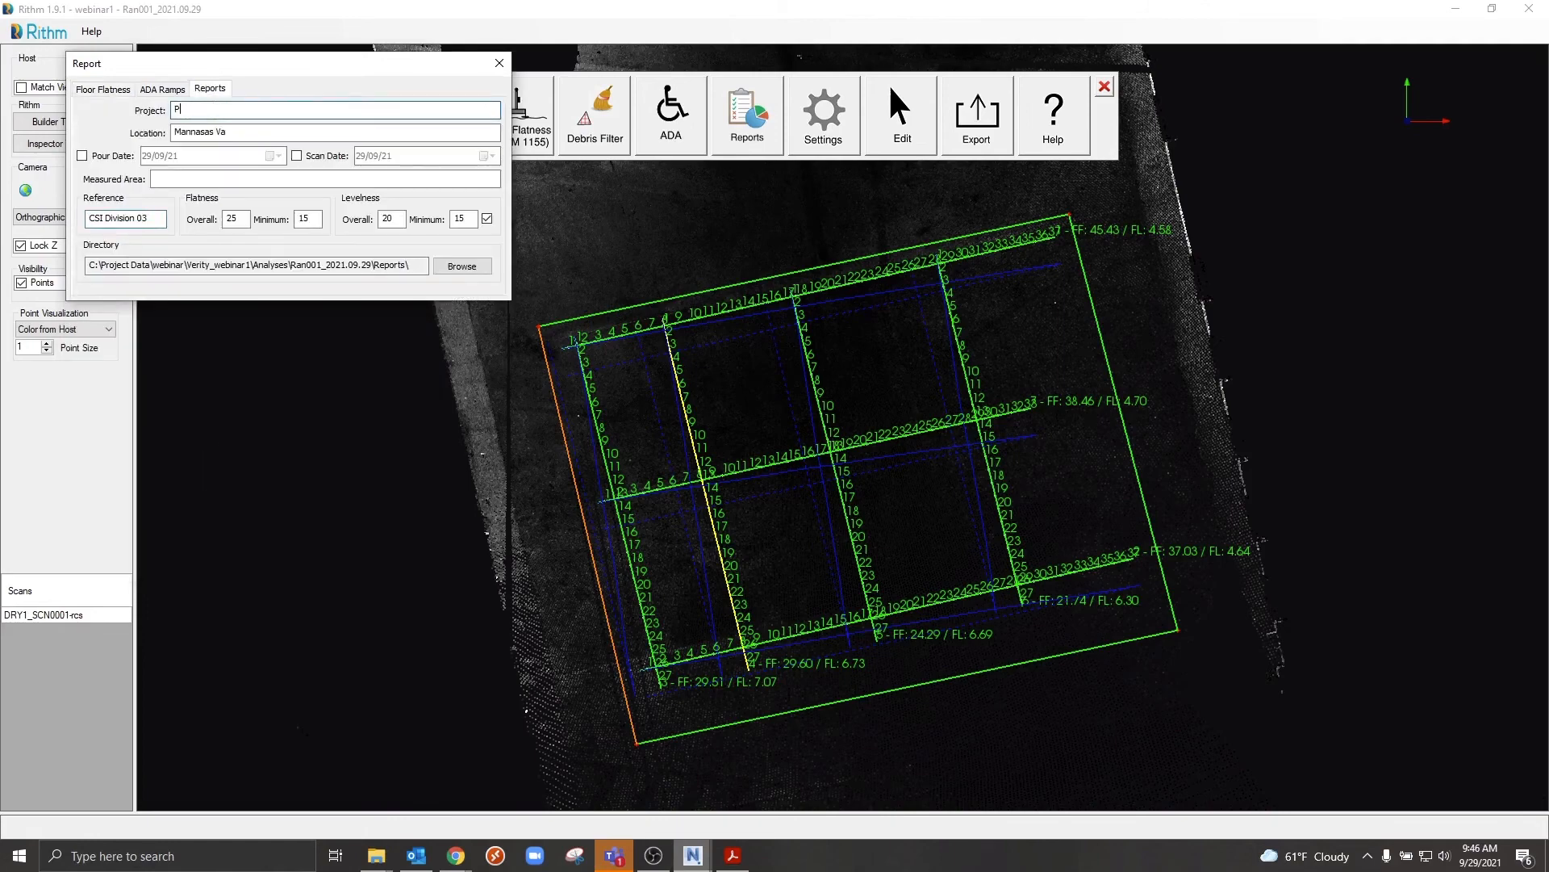
text(arking Garage)
key(Tab)
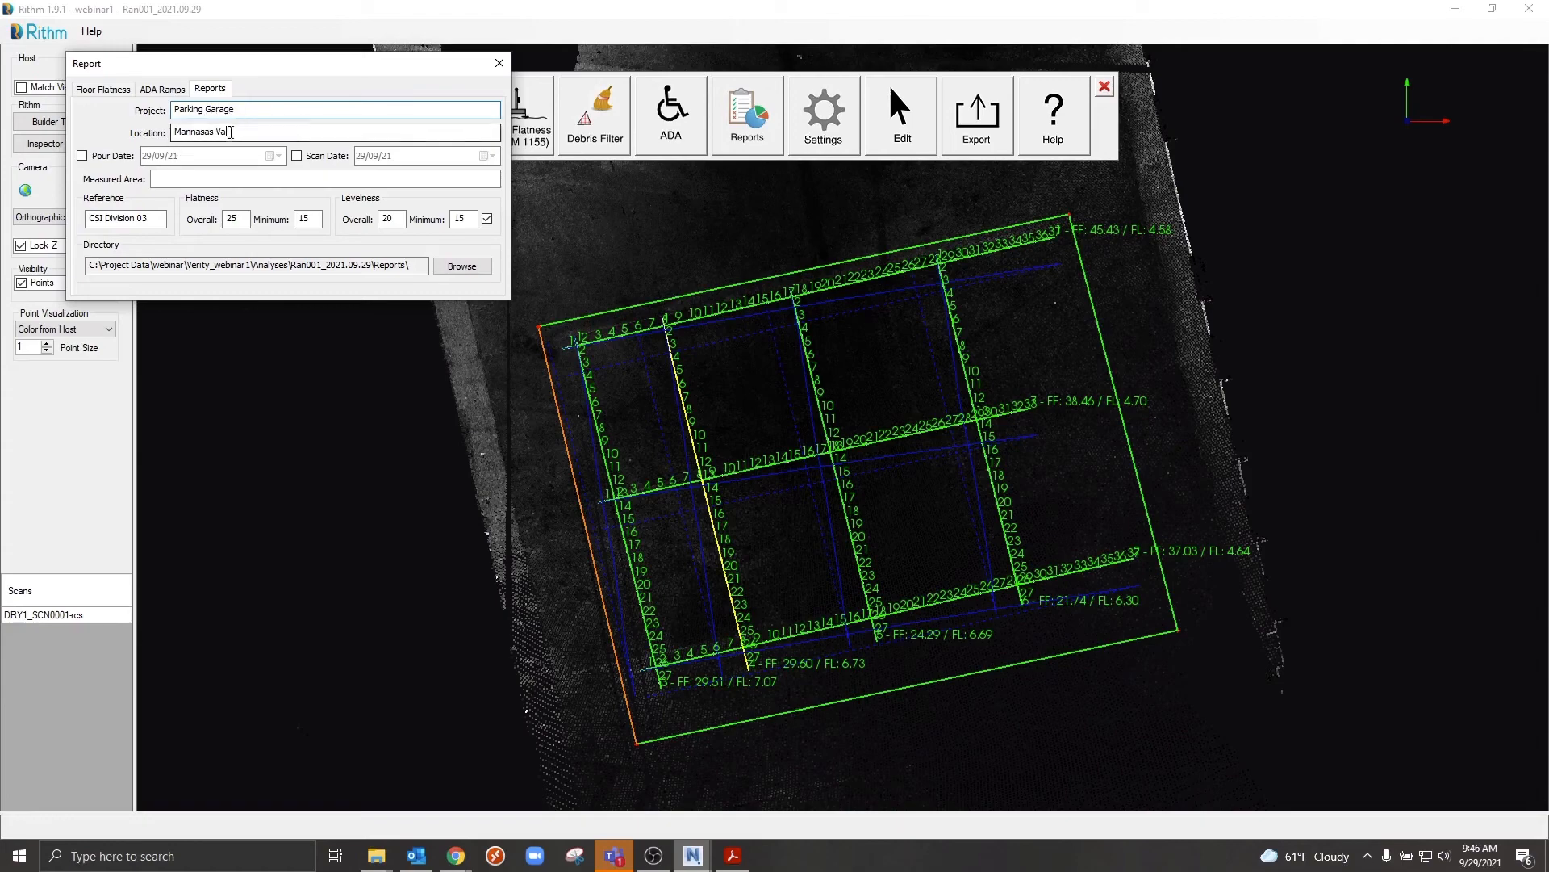
- Check the report's location and overall flatness and levelness requirements, then create the floor flatness report for session FF_FL_1
click(230, 133)
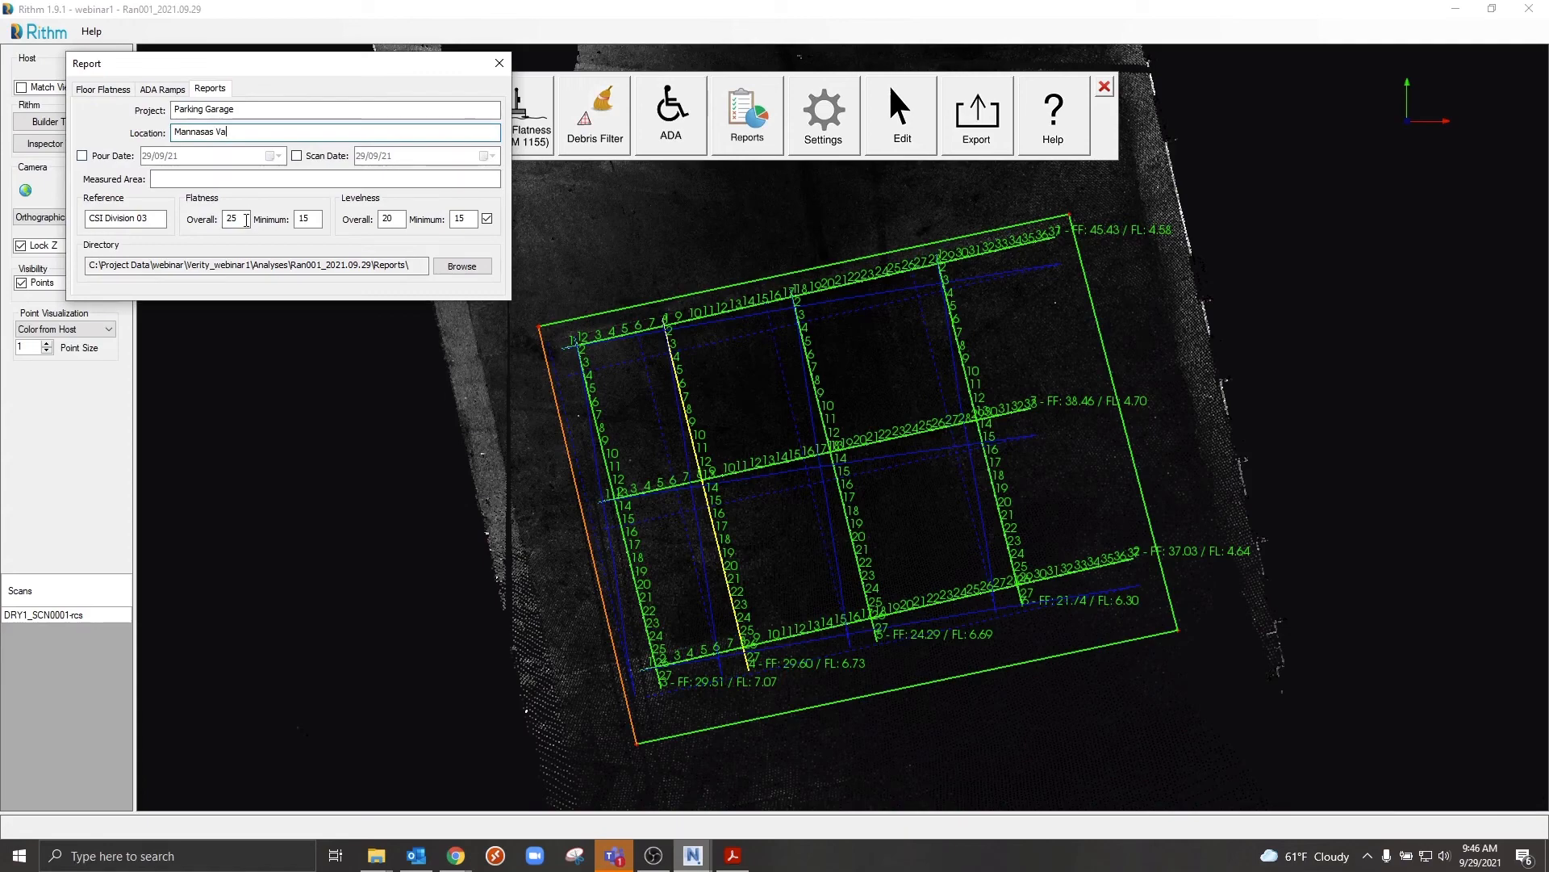
double_click(230, 220)
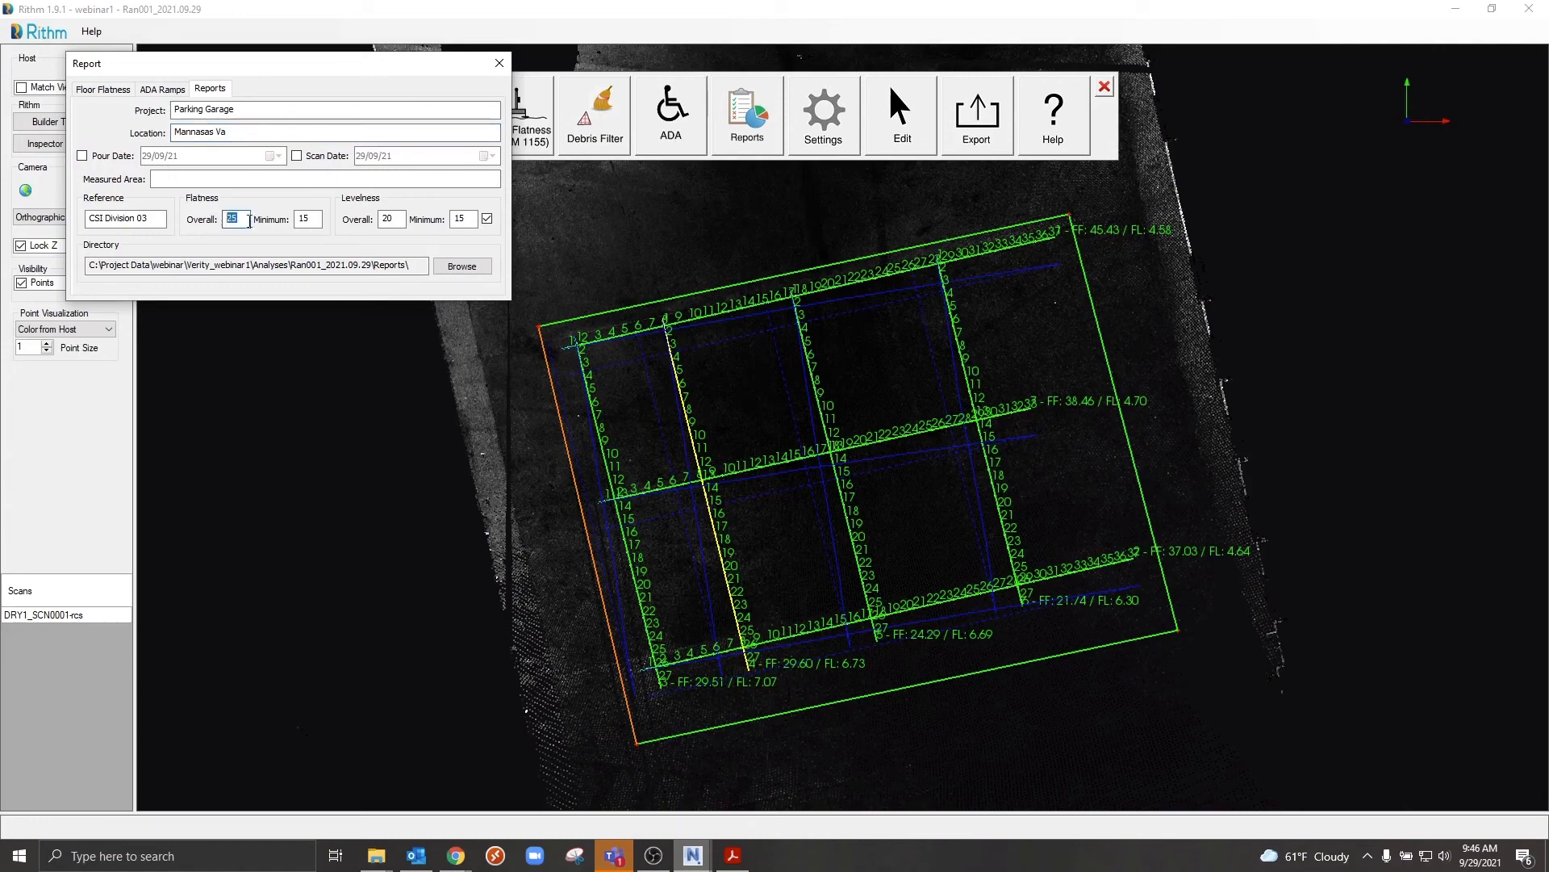
double_click(389, 219)
click(104, 88)
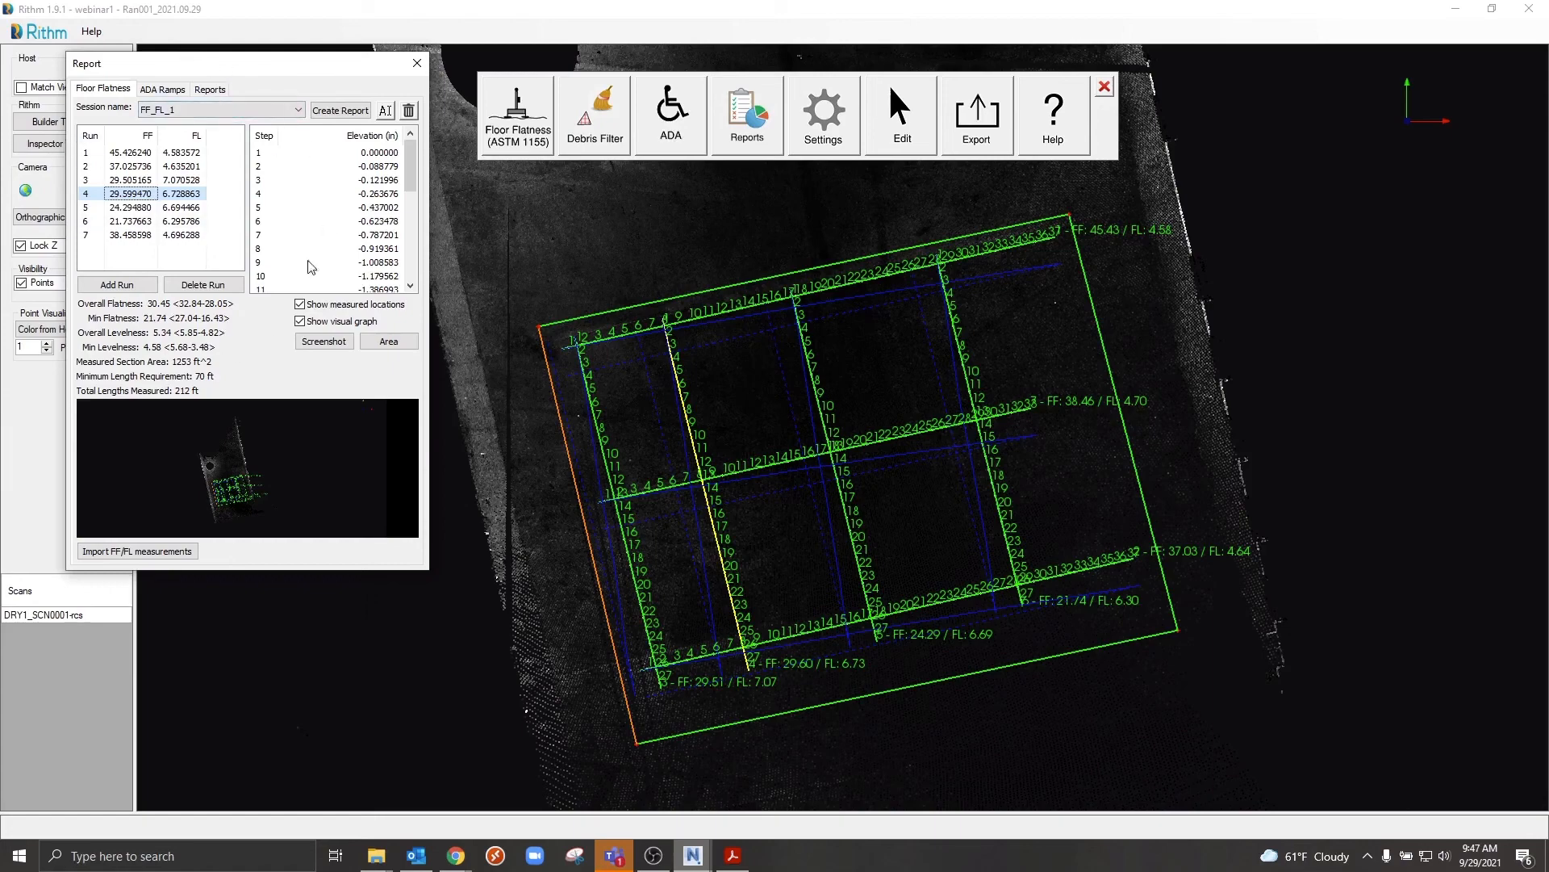
click(334, 112)
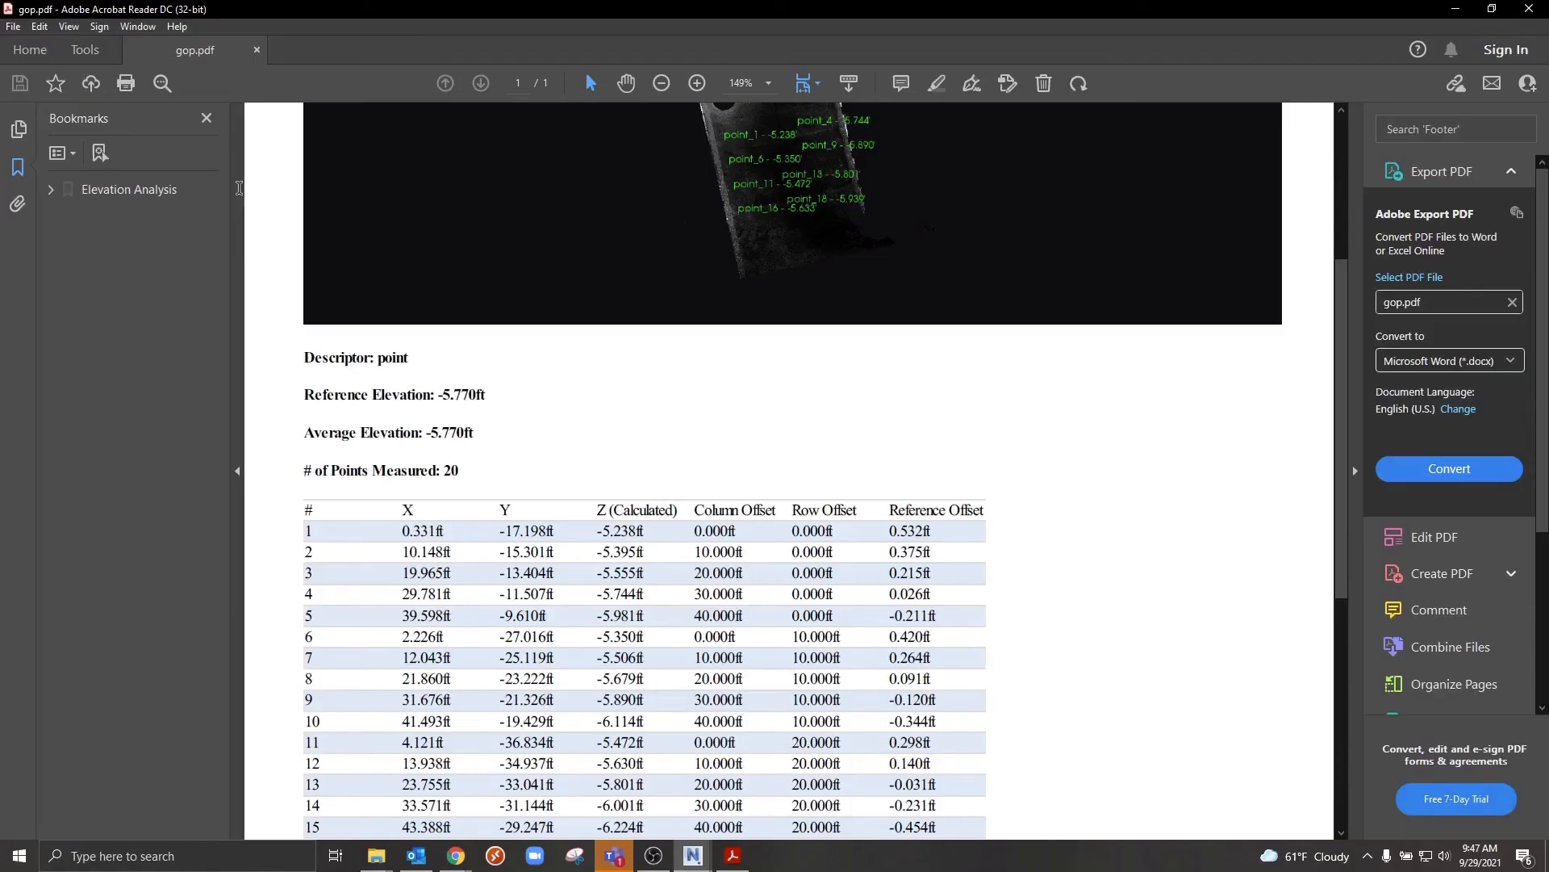
- Examine the PDF report's inspection information, contract specifications, overall and individual results, and the elevation graphs of runs 1 to 5
scroll(1259, 550, down, 5)
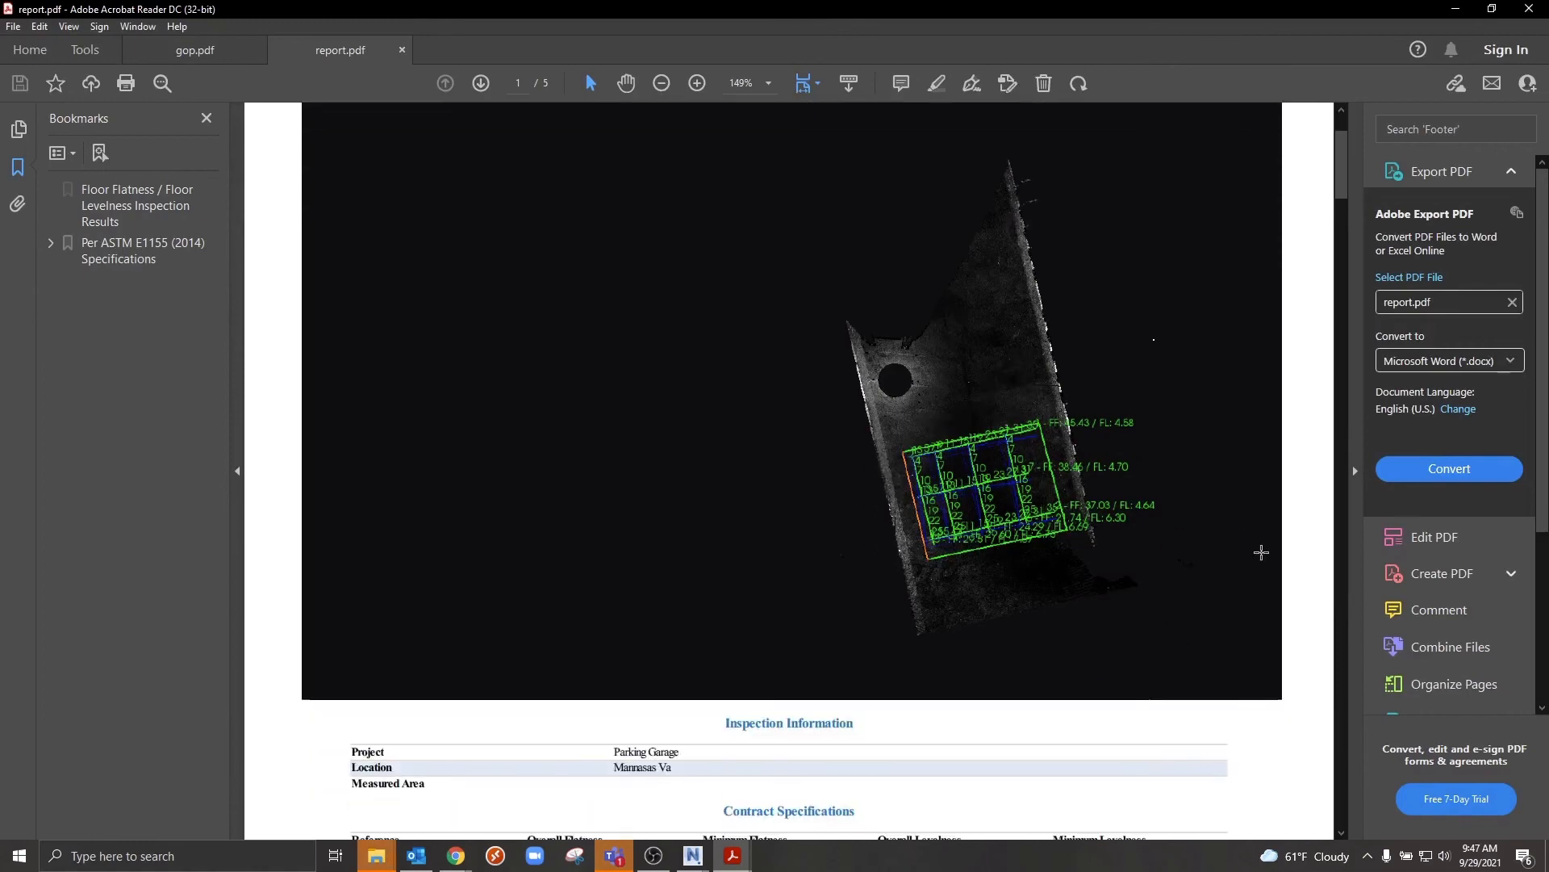
scroll(1263, 558, down, 5)
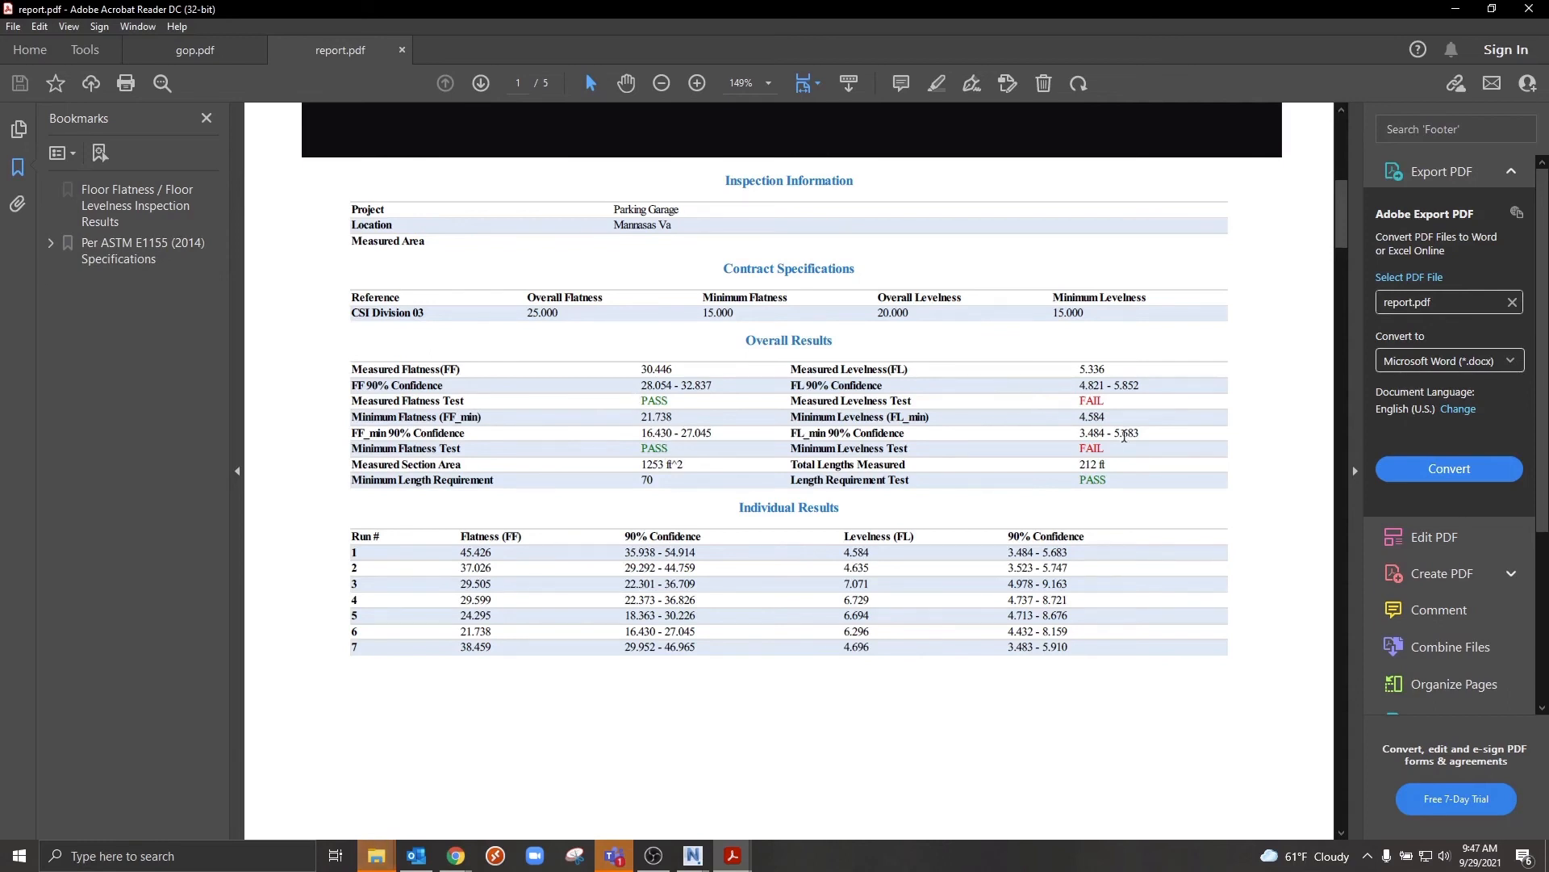
scroll(1109, 462, up, 1)
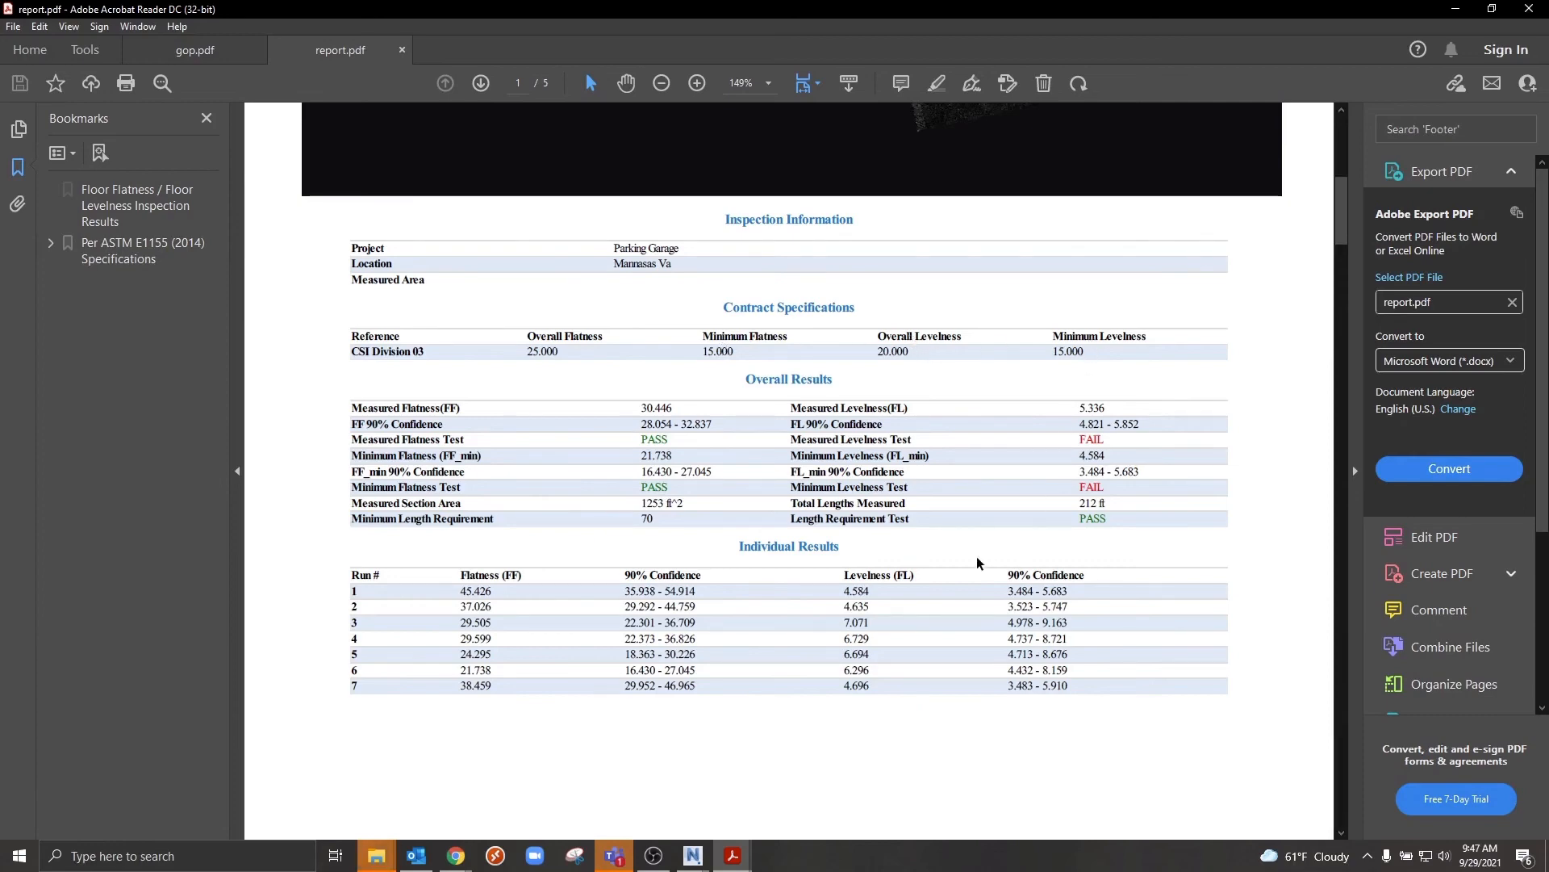
scroll(970, 563, down, 5)
scroll(971, 562, down, 18)
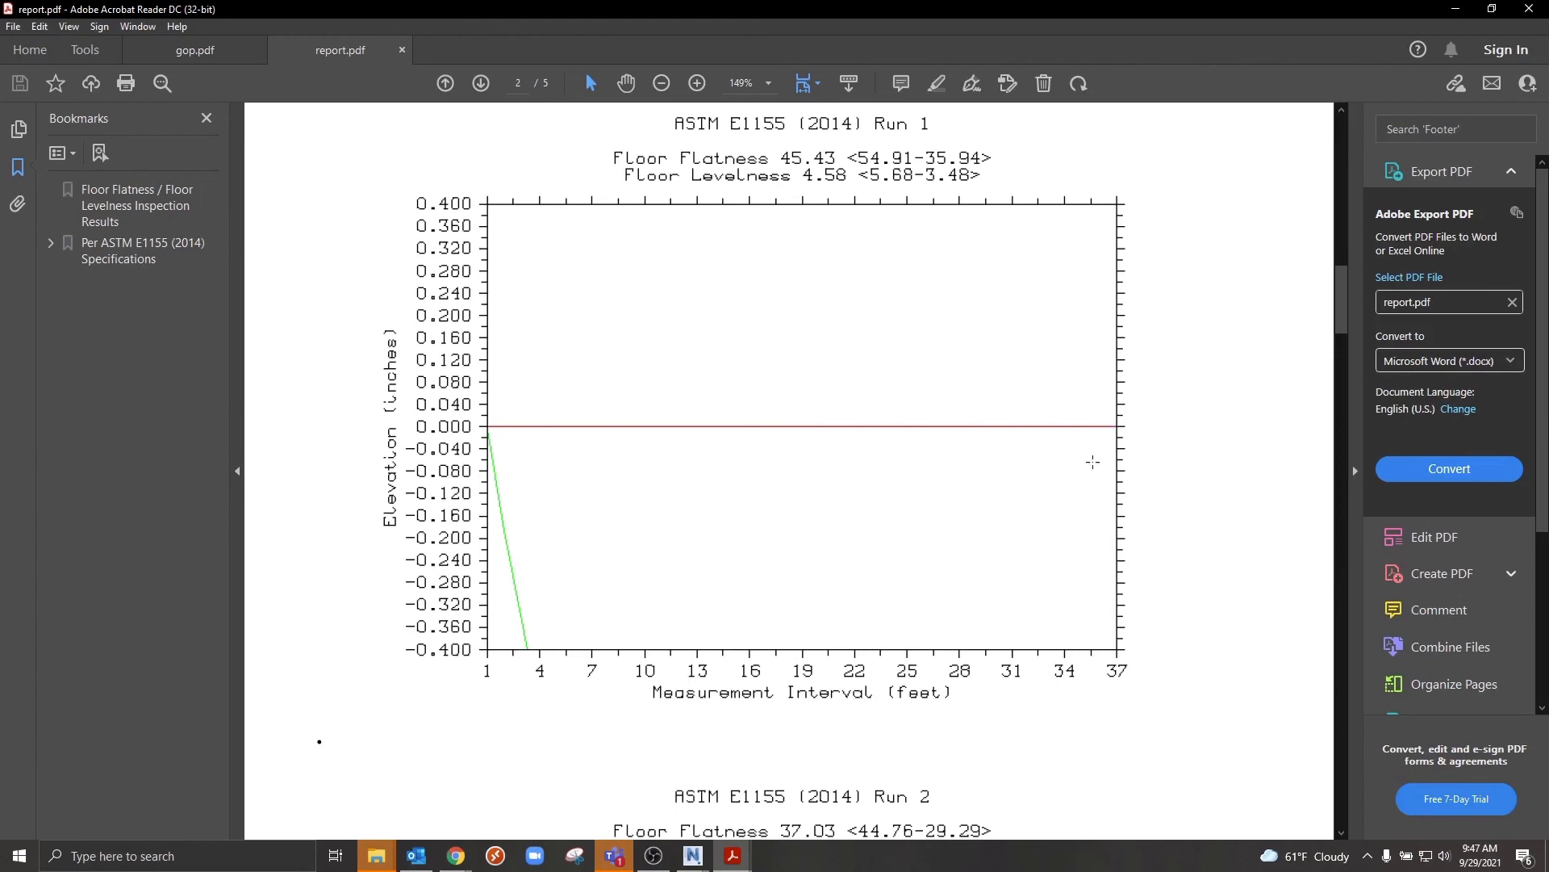
scroll(702, 443, down, 9)
scroll(701, 442, down, 20)
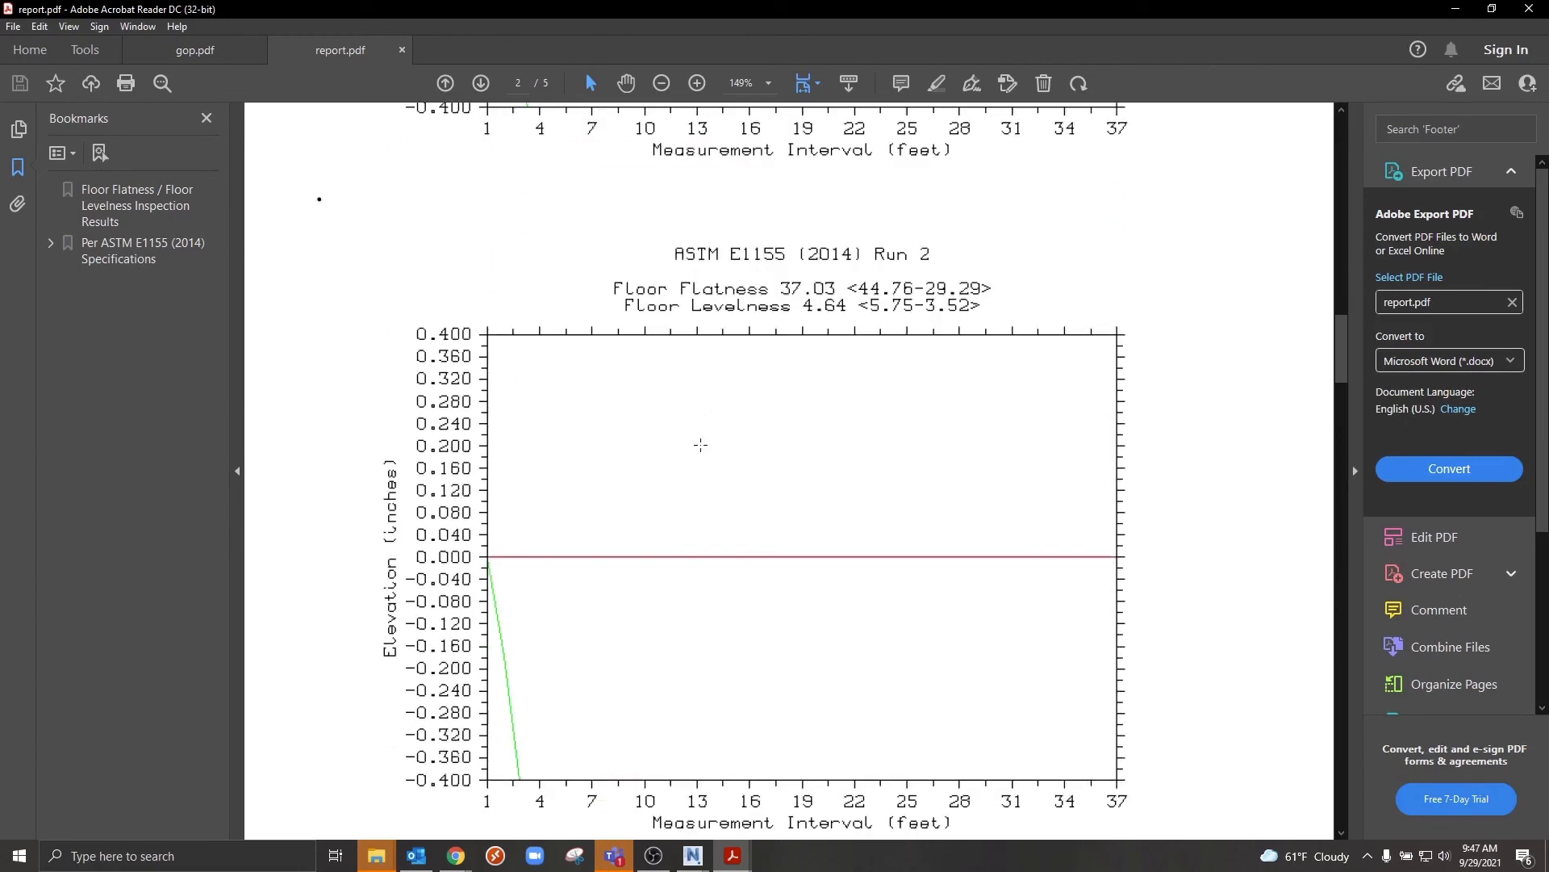
scroll(697, 445, down, 4)
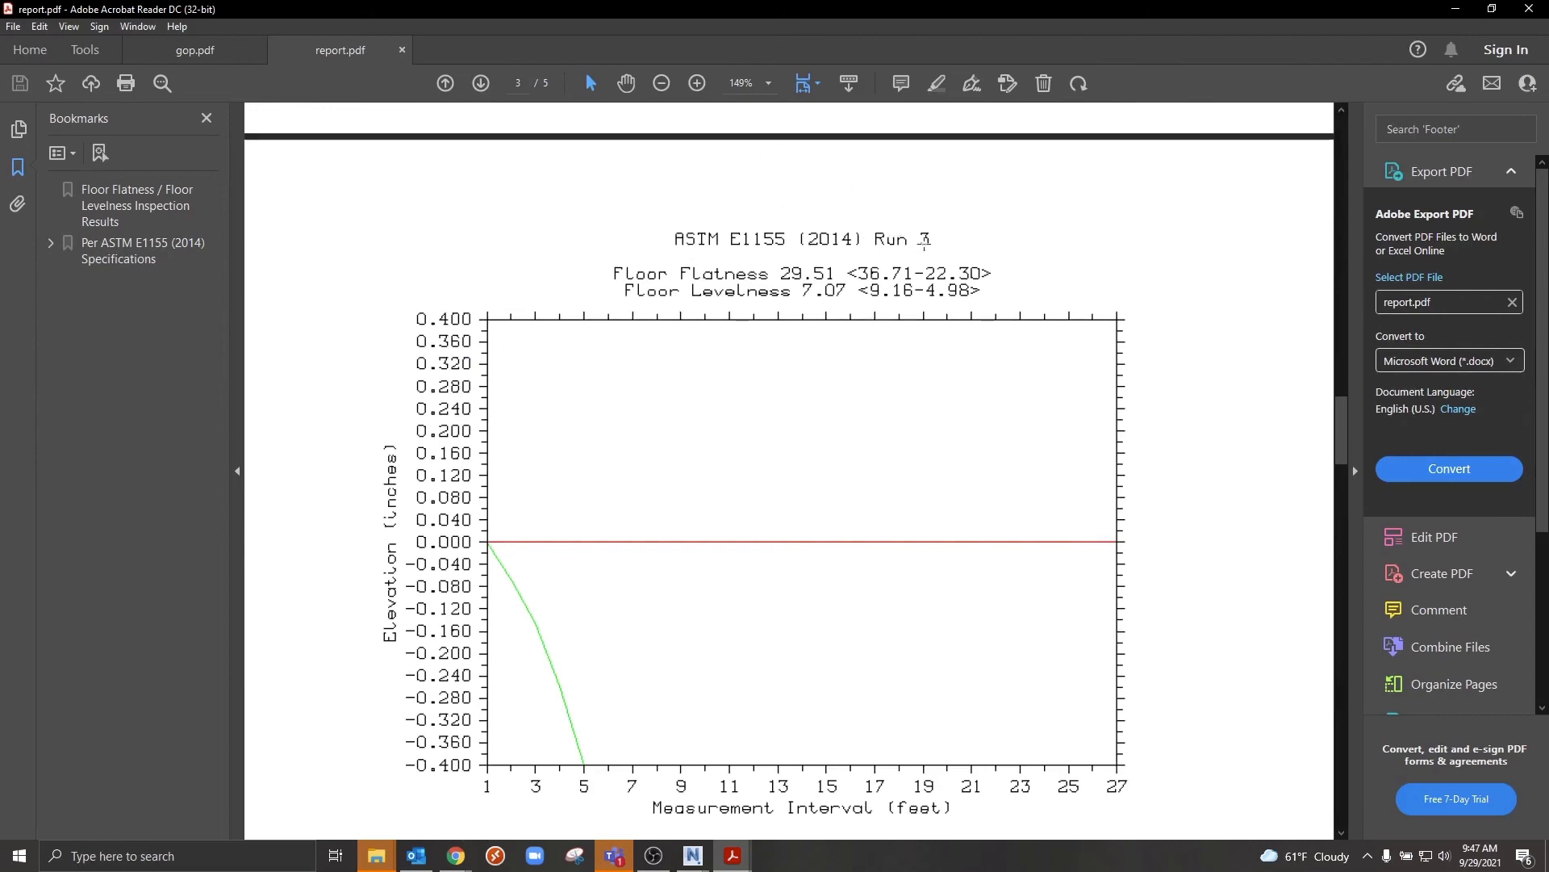
scroll(876, 424, down, 20)
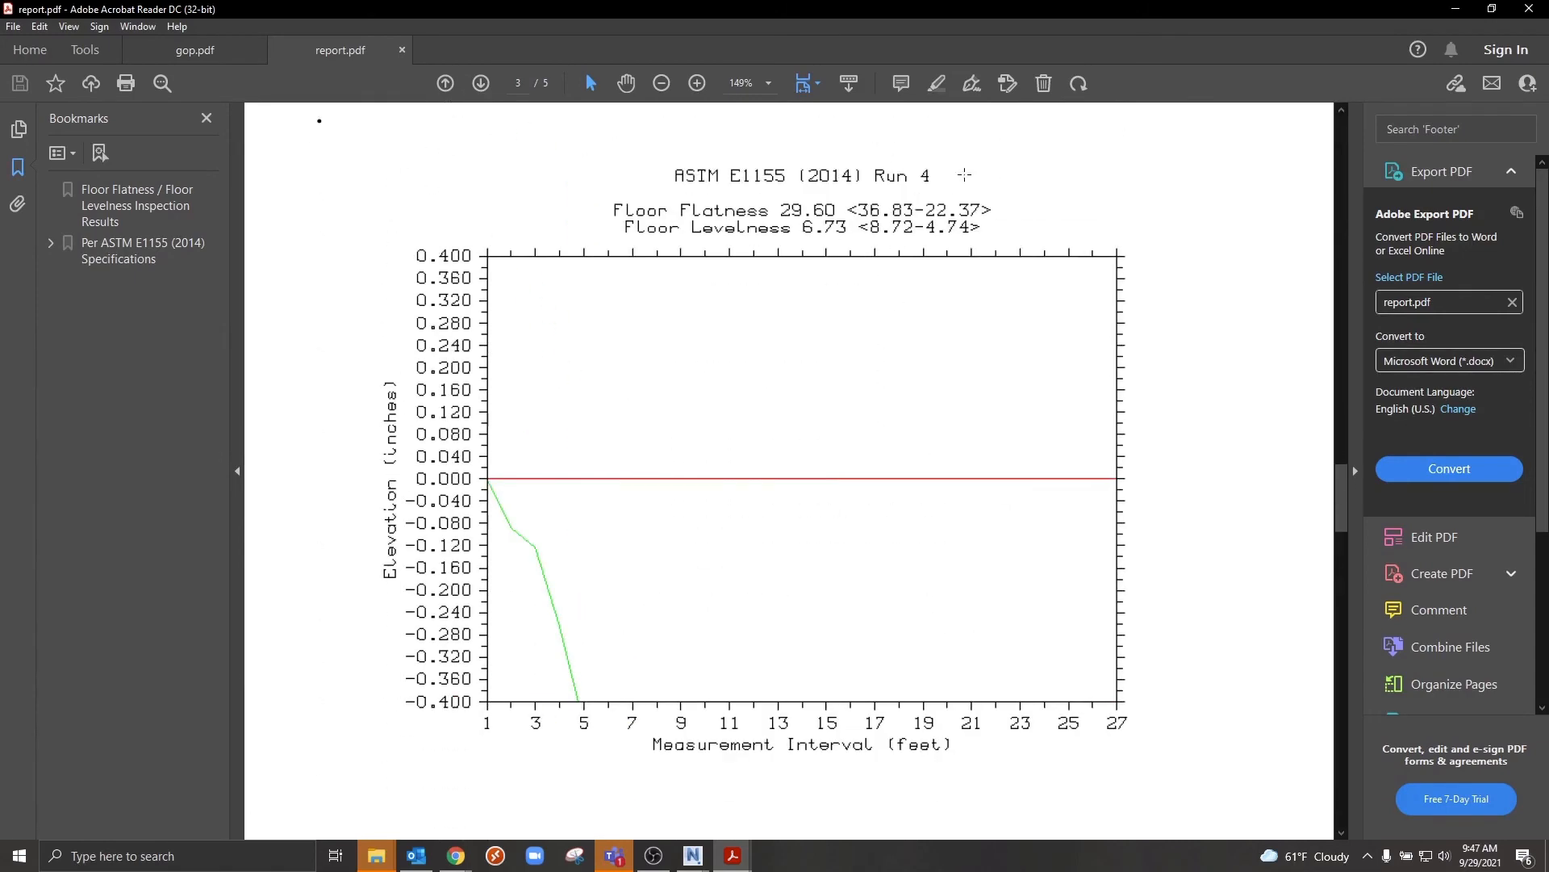
scroll(930, 458, down, 5)
scroll(929, 458, down, 16)
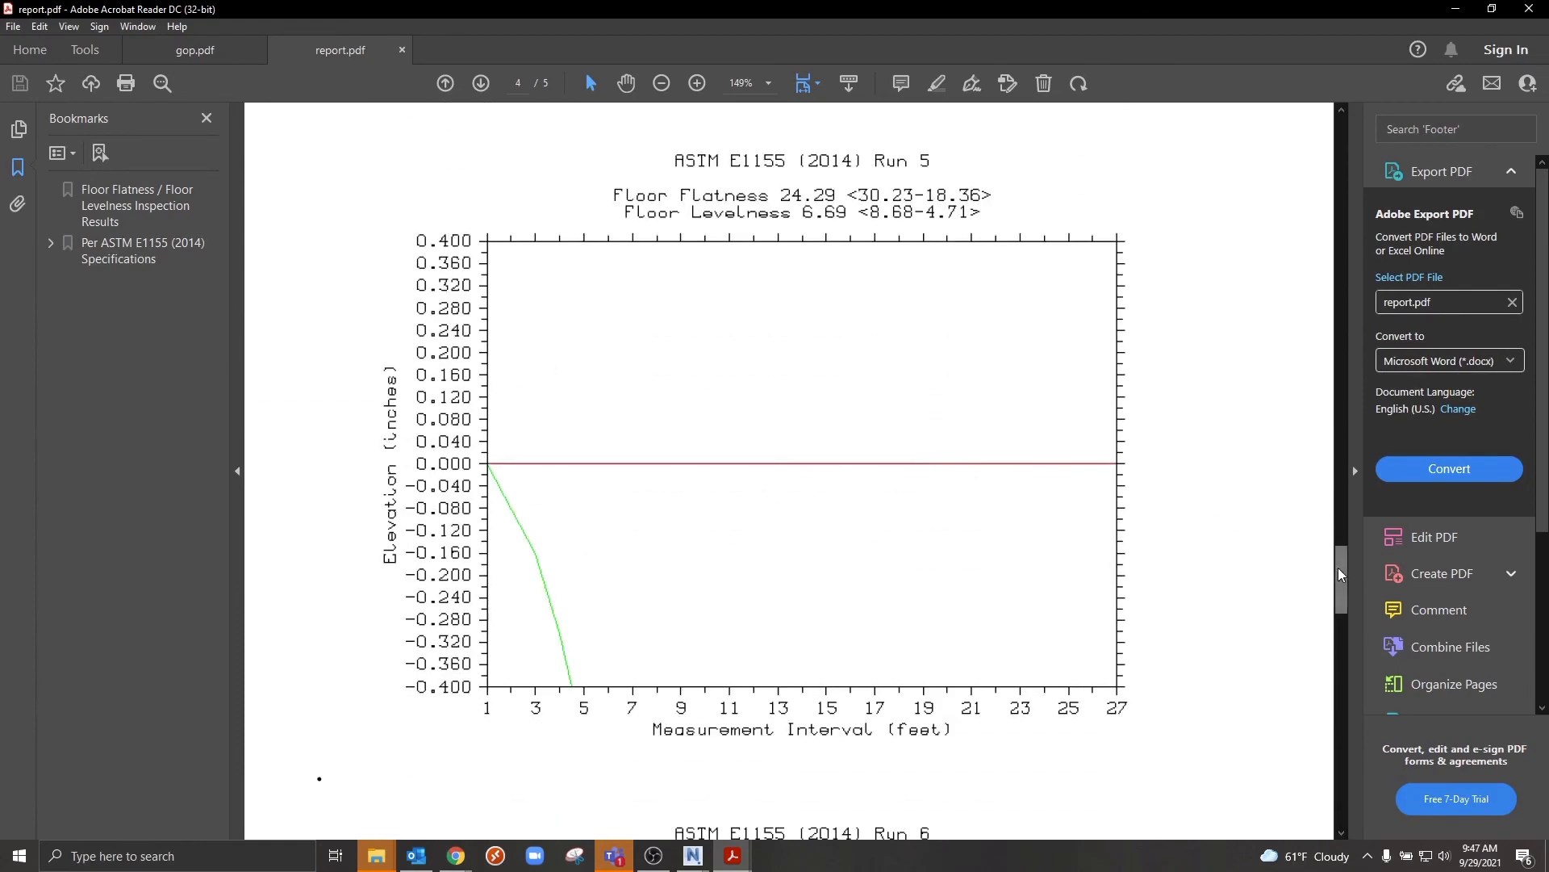
- Go back to the slab image and inspection information on the report's first page, then switch back to Rithm
drag(1341, 577, 1342, 161)
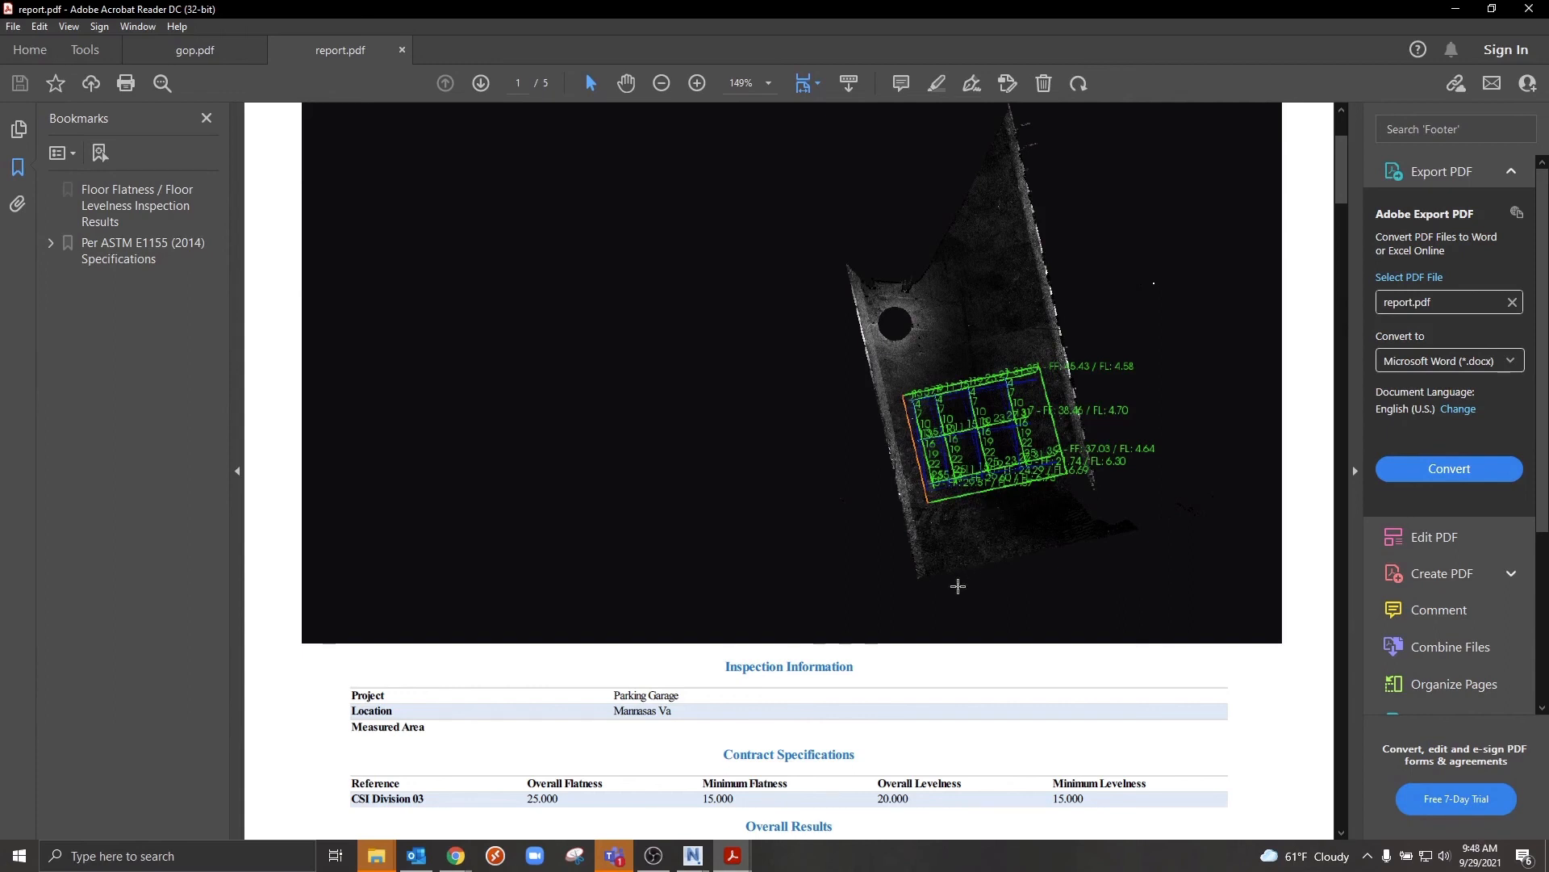
scroll(949, 580, down, 1)
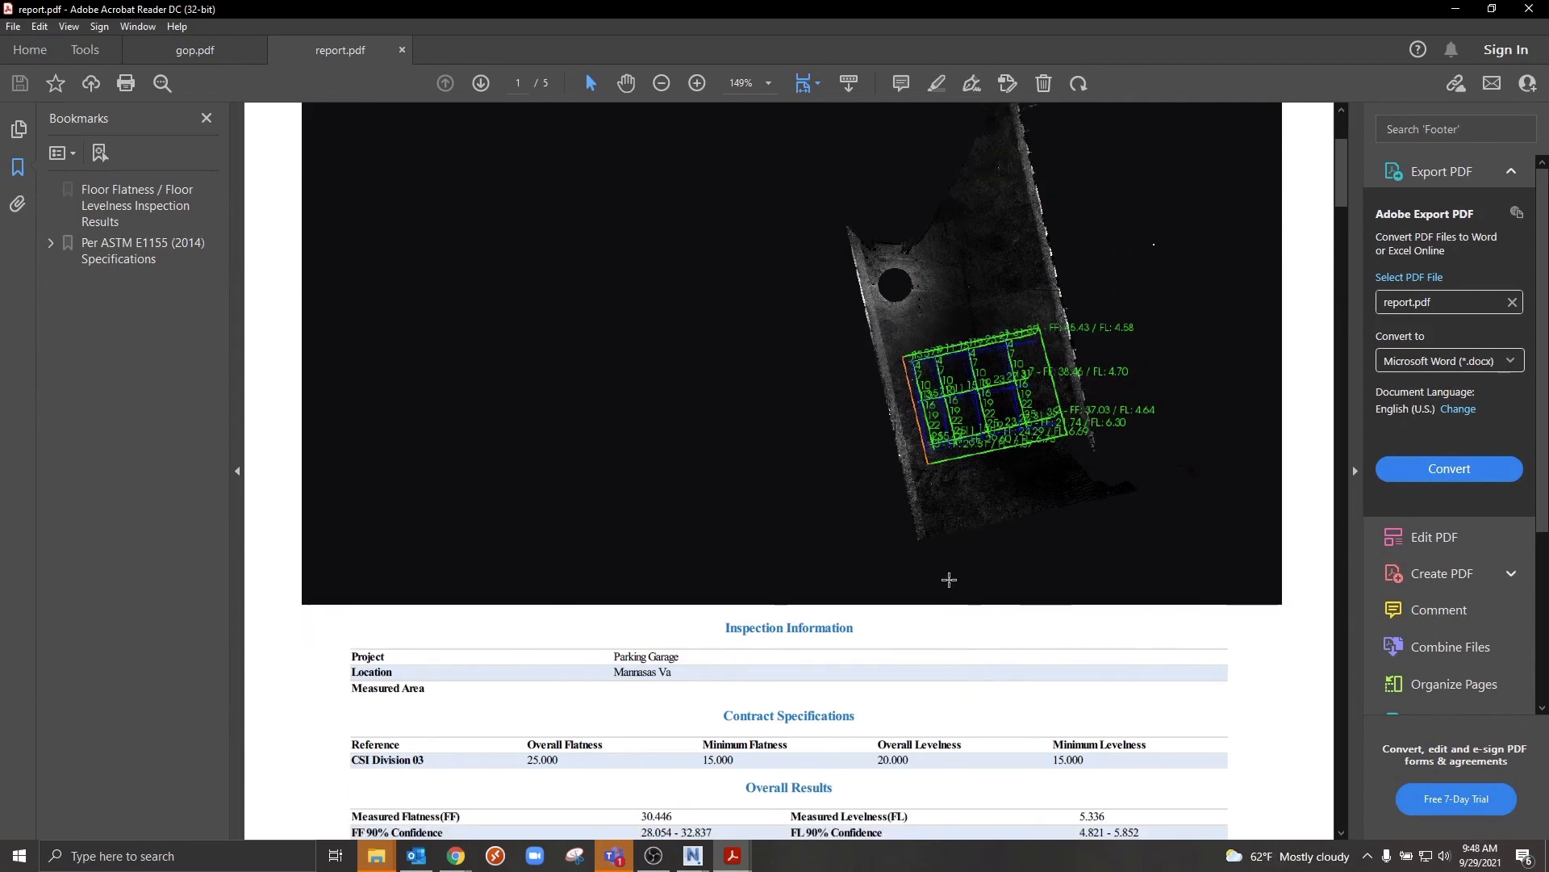
scroll(949, 579, up, 1)
mouse_move(693, 855)
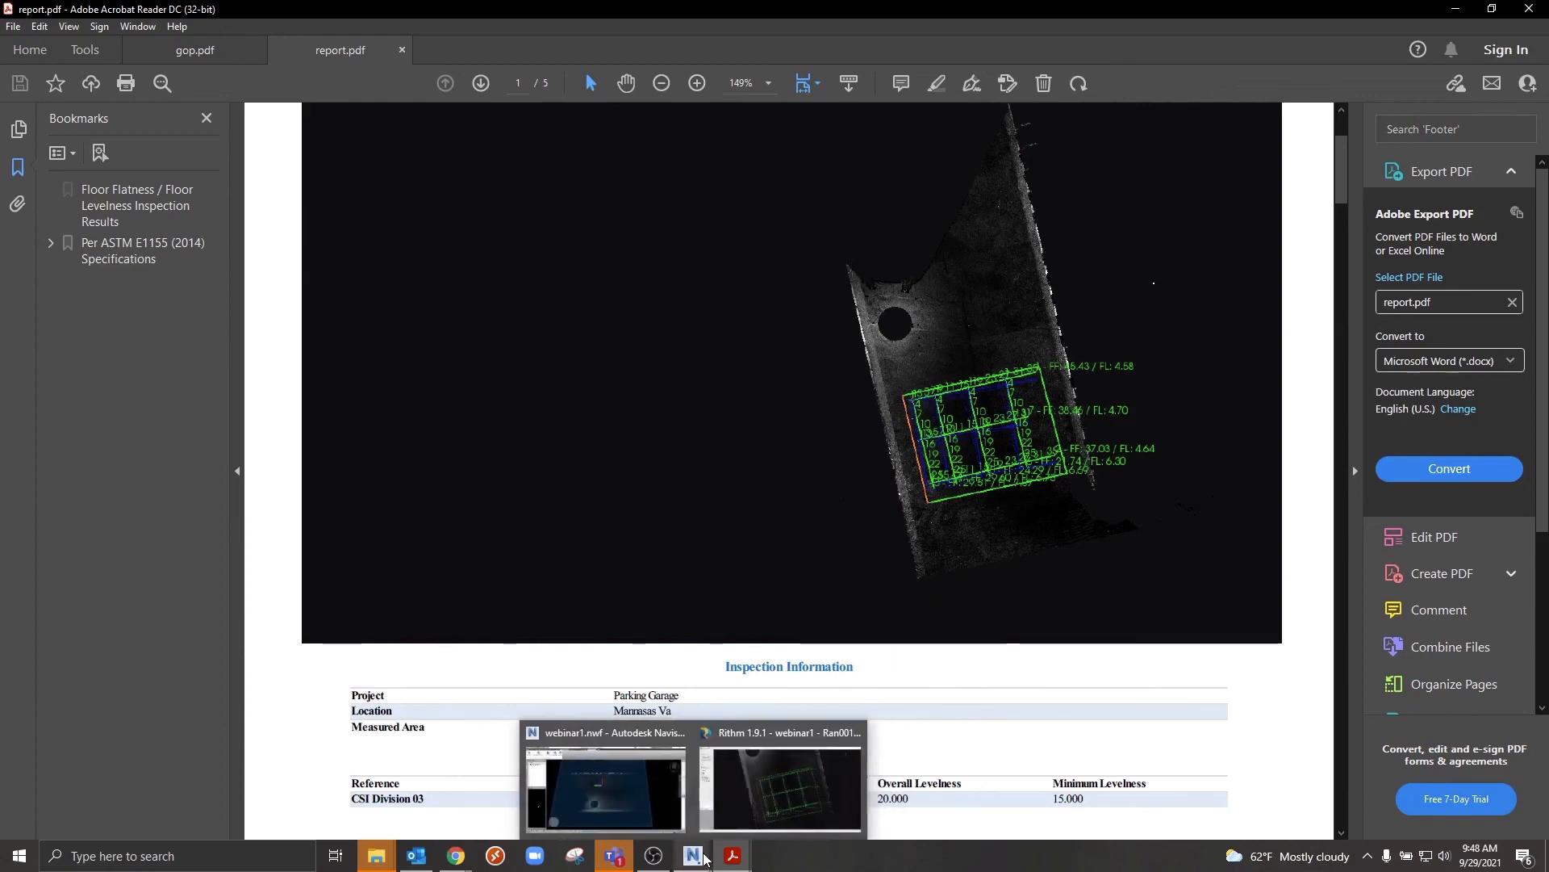
click(734, 803)
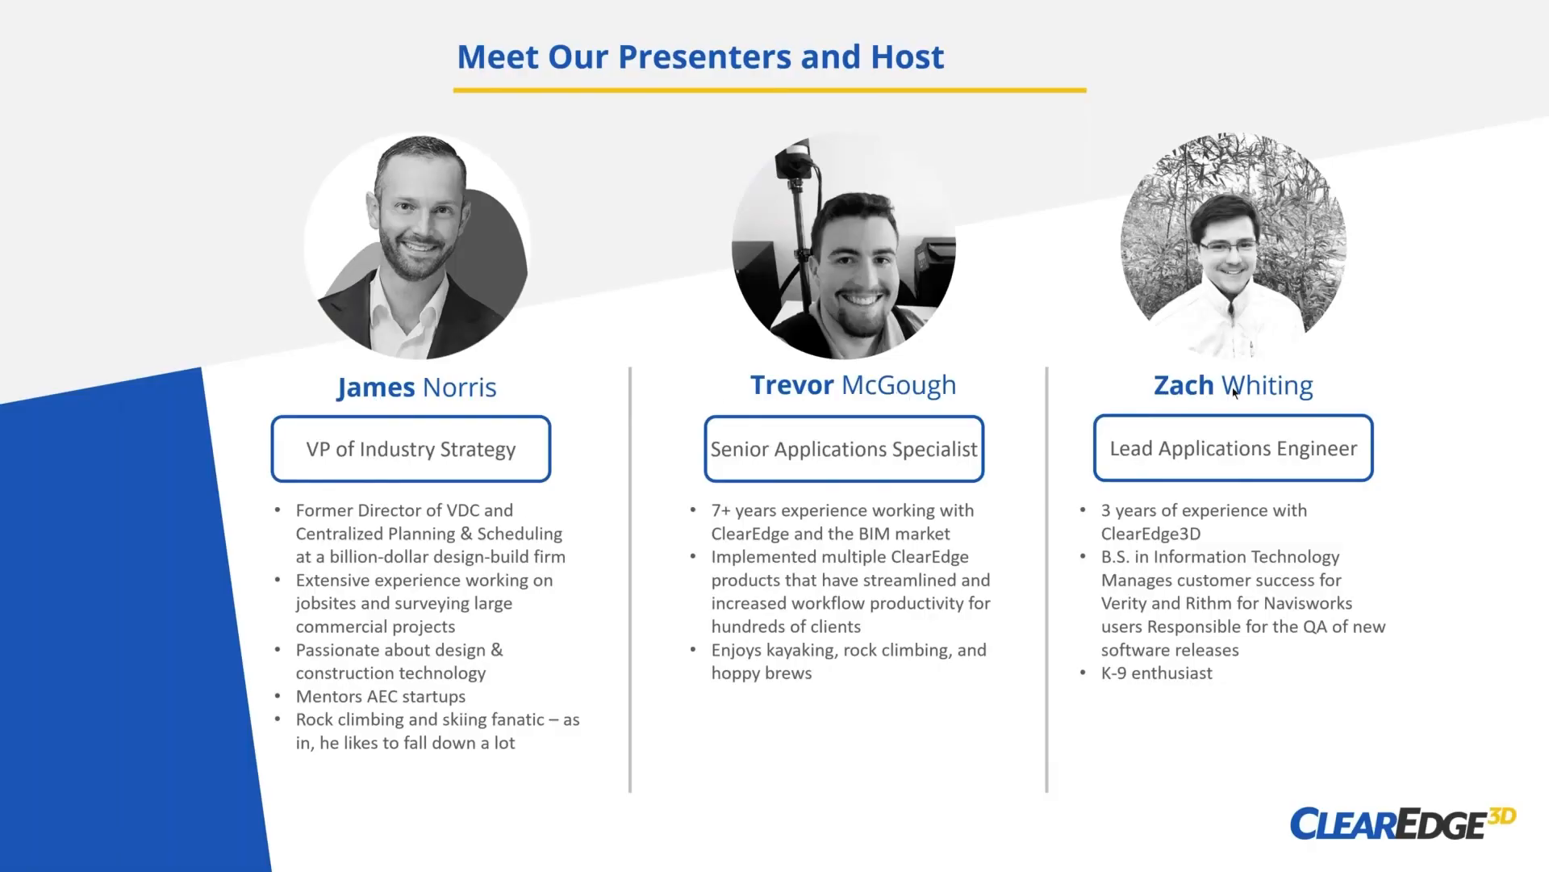
click(1194, 726)
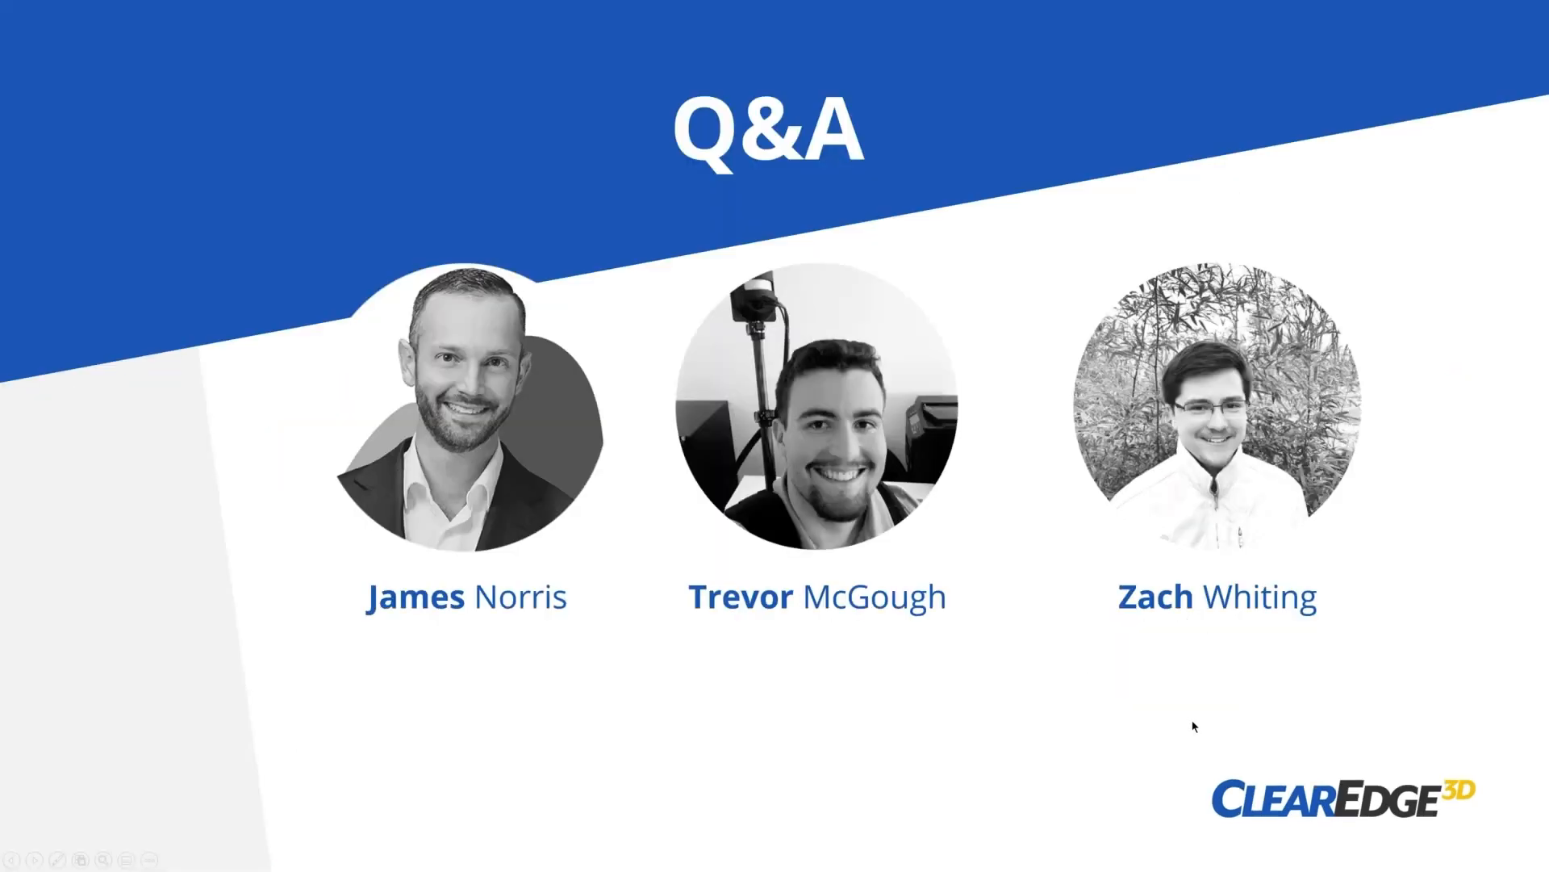
click(1193, 726)
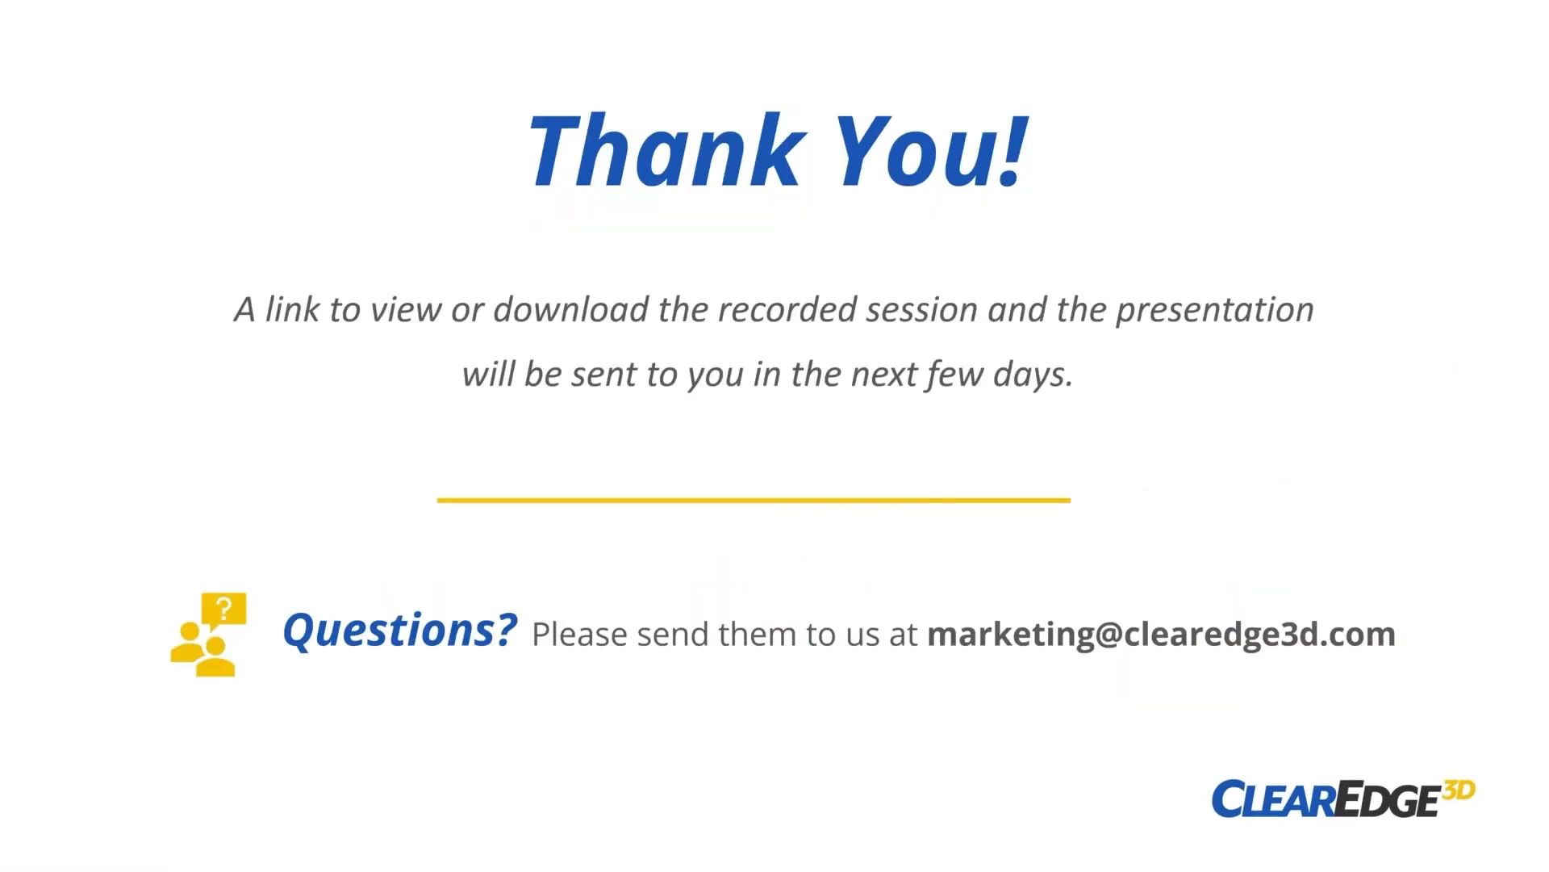